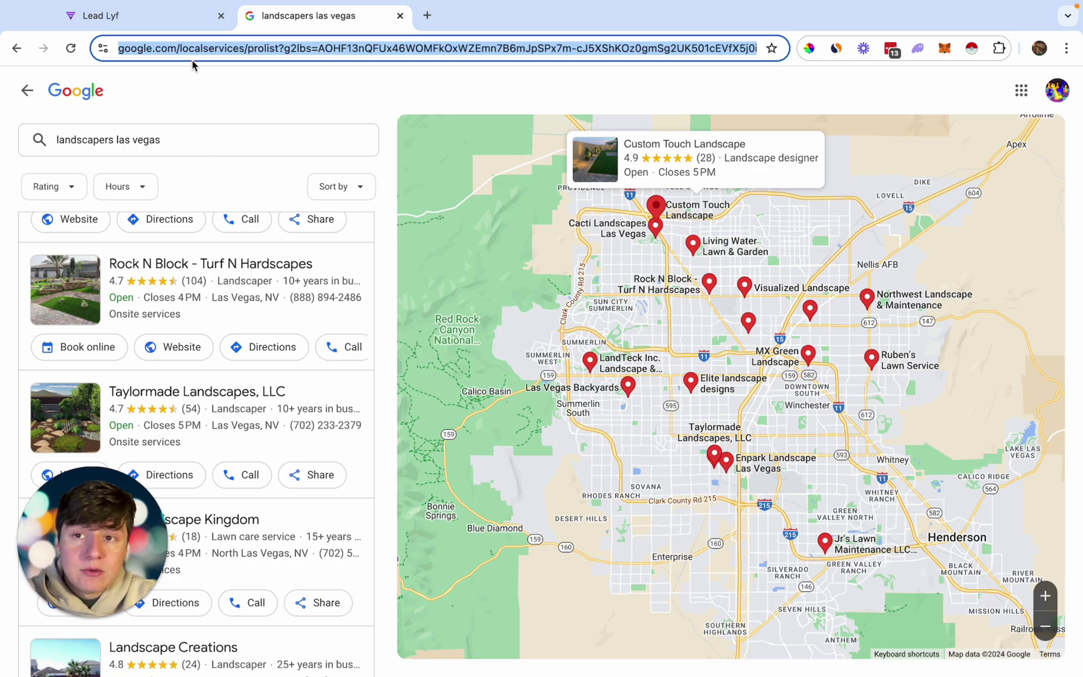
# - Switch to the Lead Lyf page and examine the Cold Call pipeline's stages on the opportunities board, from Campaign Started through Interested
pyautogui.click(125, 15)
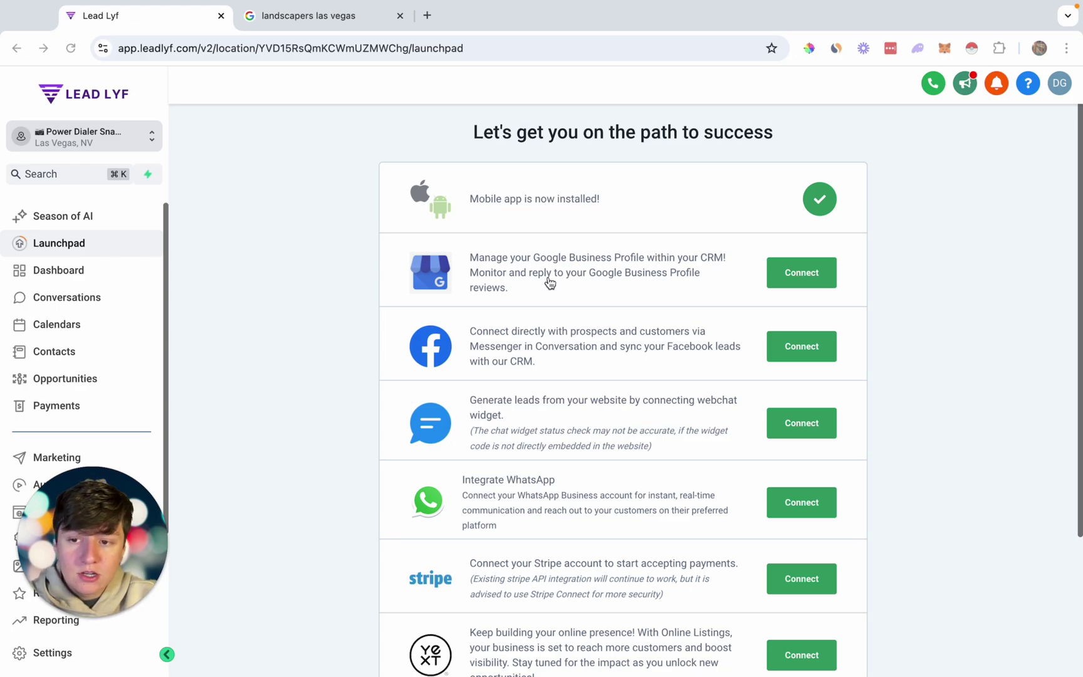
pyautogui.click(87, 384)
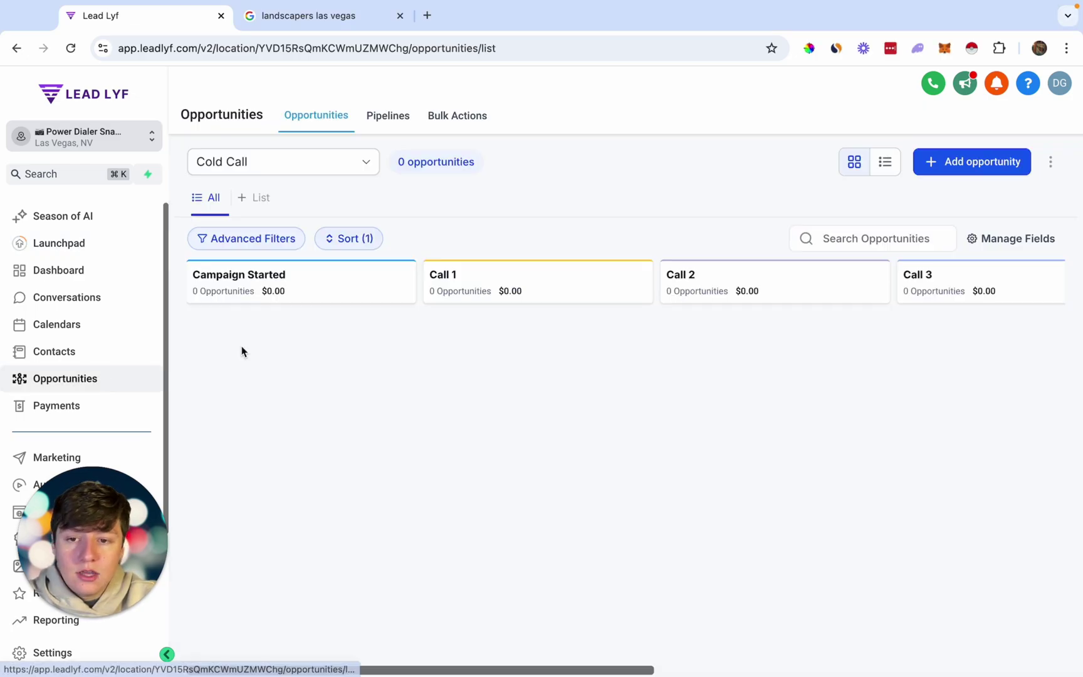
pyautogui.hscroll(5, 493, 431)
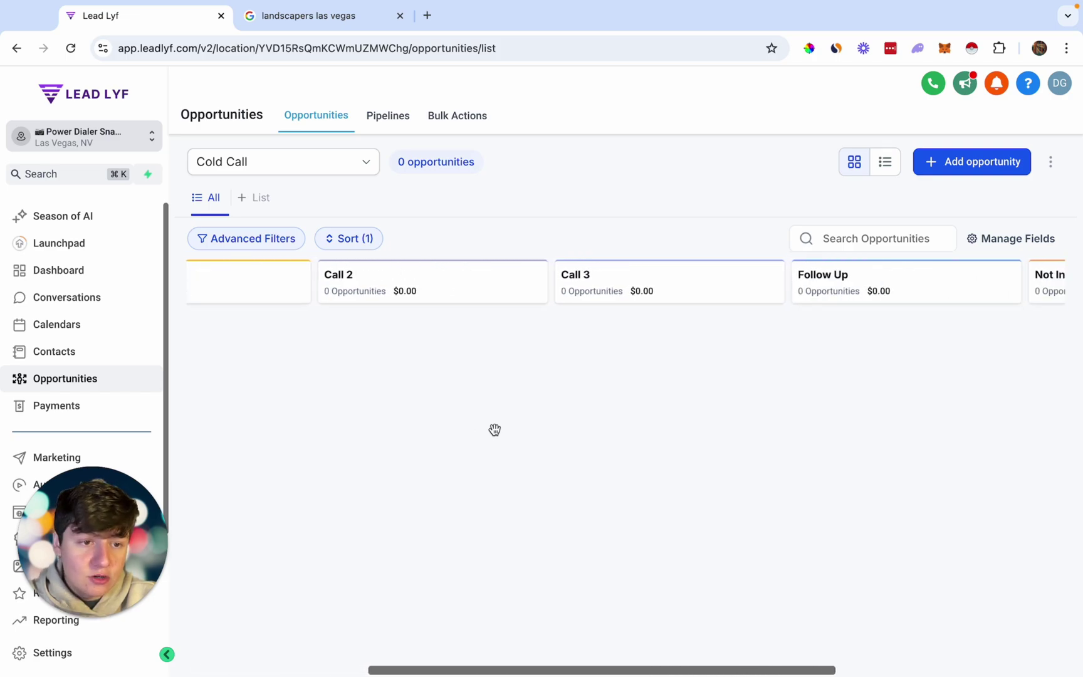
pyautogui.hscroll(-5, 494, 429)
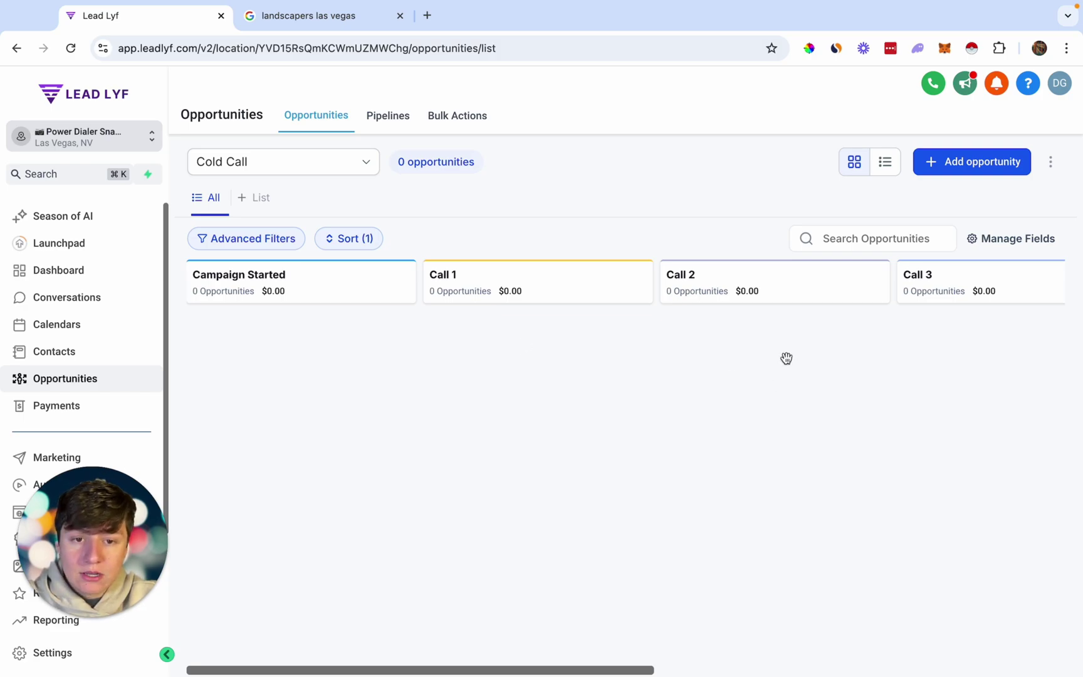
pyautogui.hscroll(3, 793, 363)
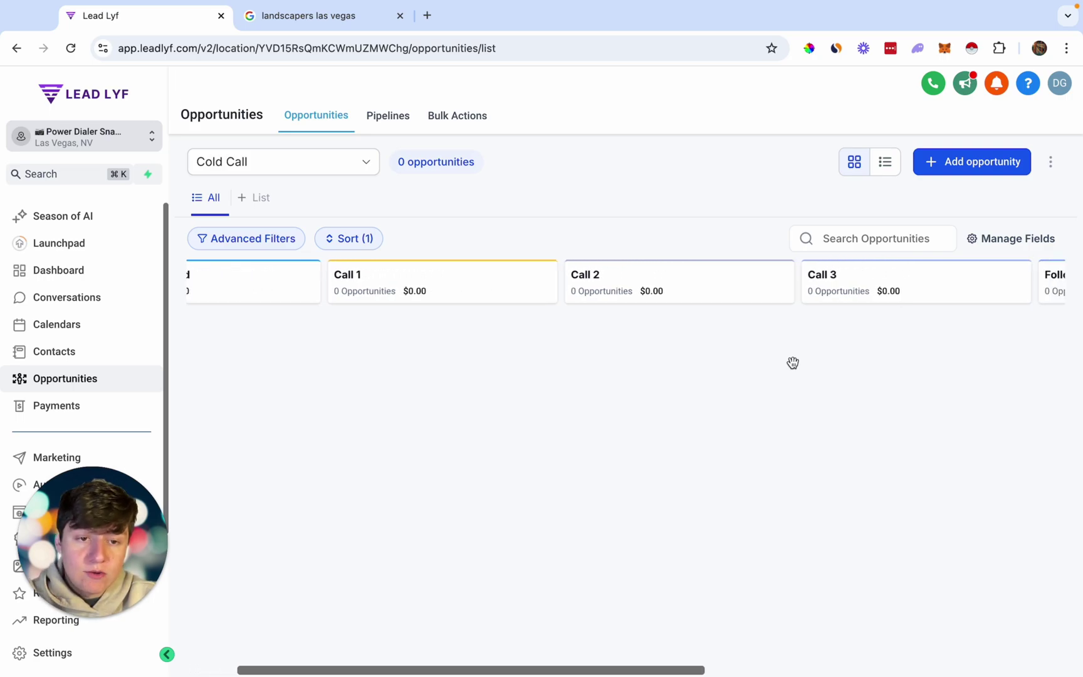
pyautogui.hscroll(2, 793, 363)
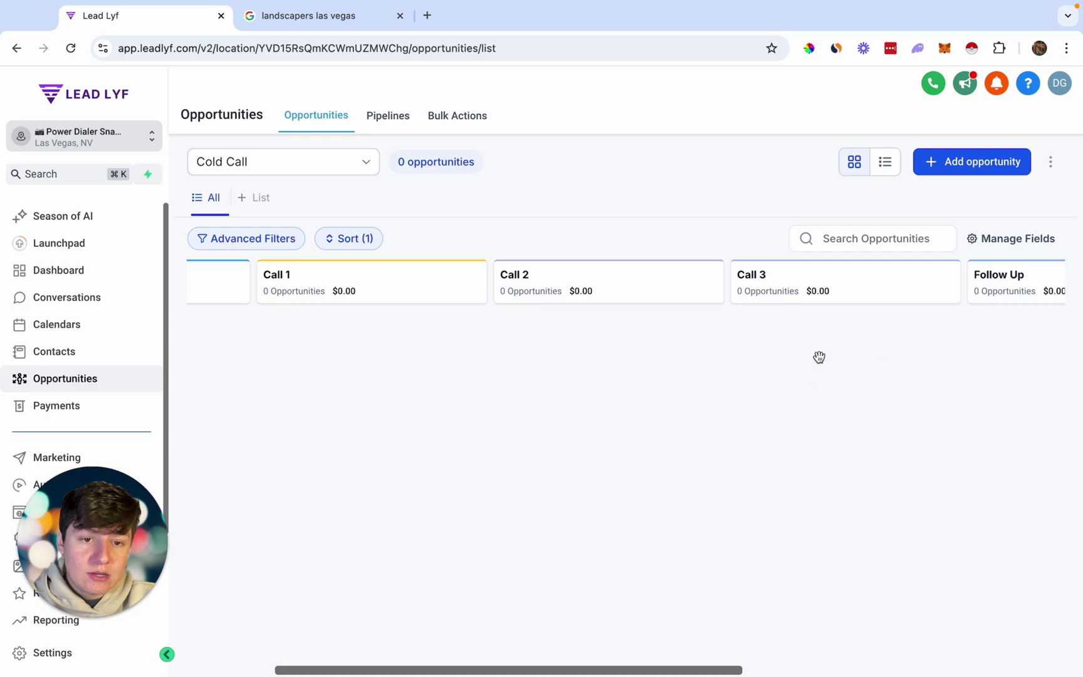
pyautogui.hscroll(4, 850, 407)
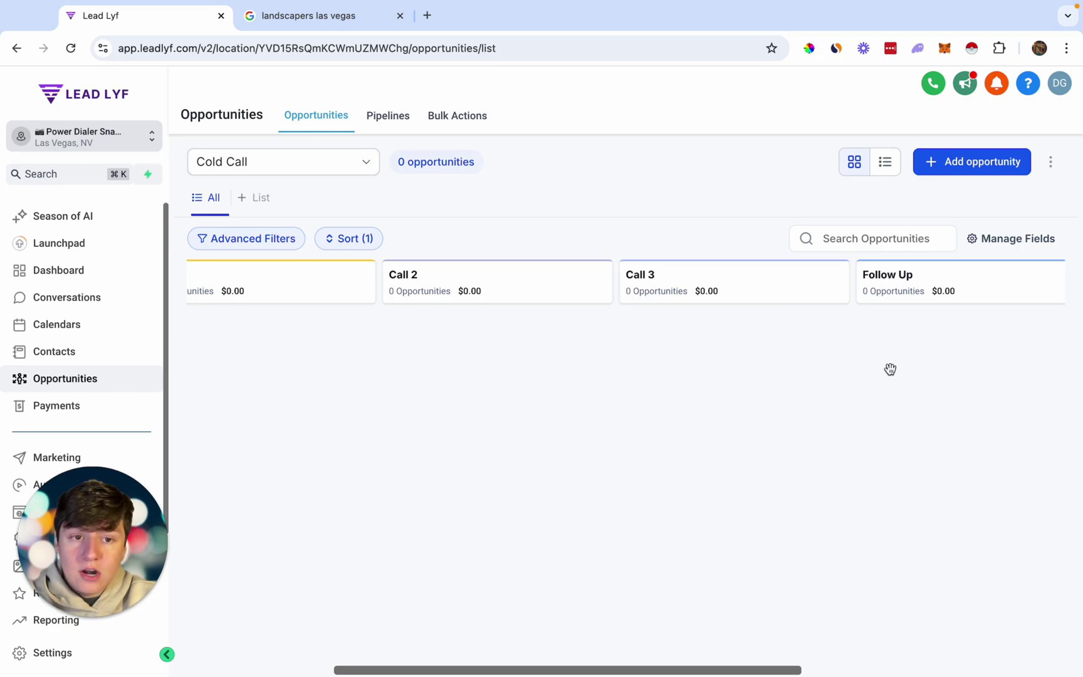
pyautogui.hscroll(4, 878, 404)
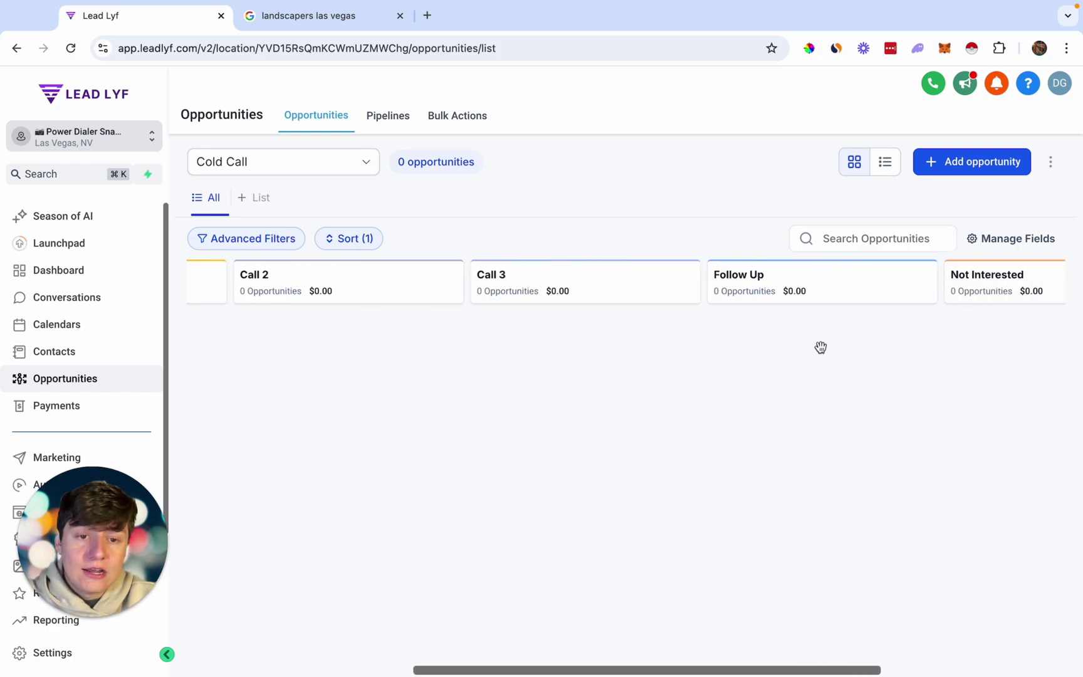
pyautogui.hscroll(5, 821, 347)
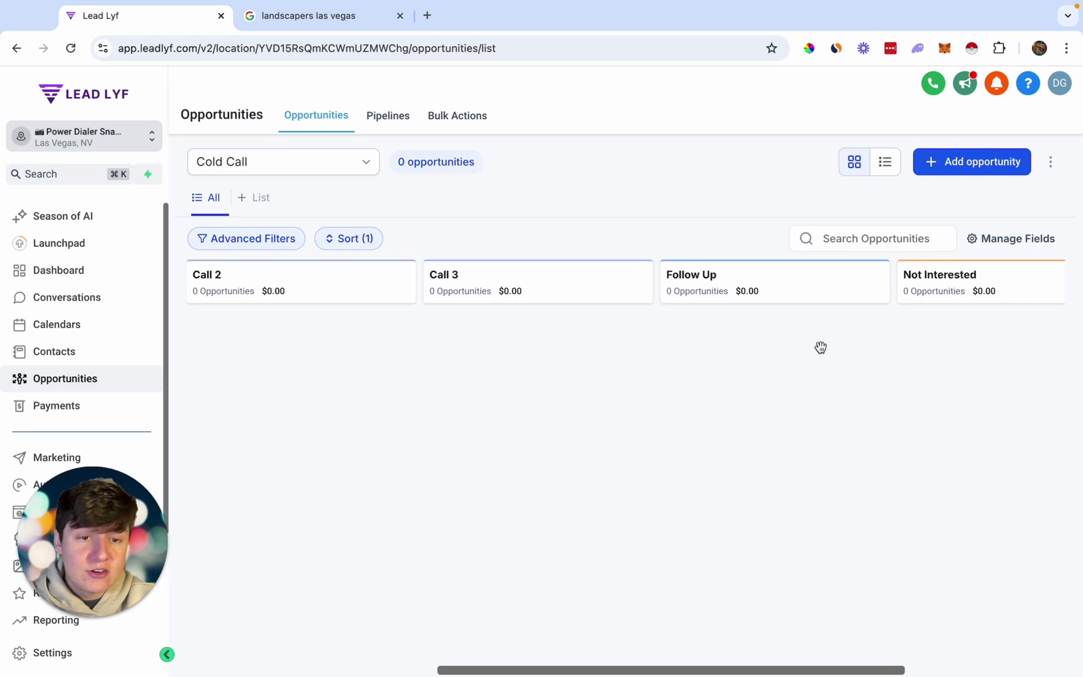
pyautogui.hscroll(5, 905, 384)
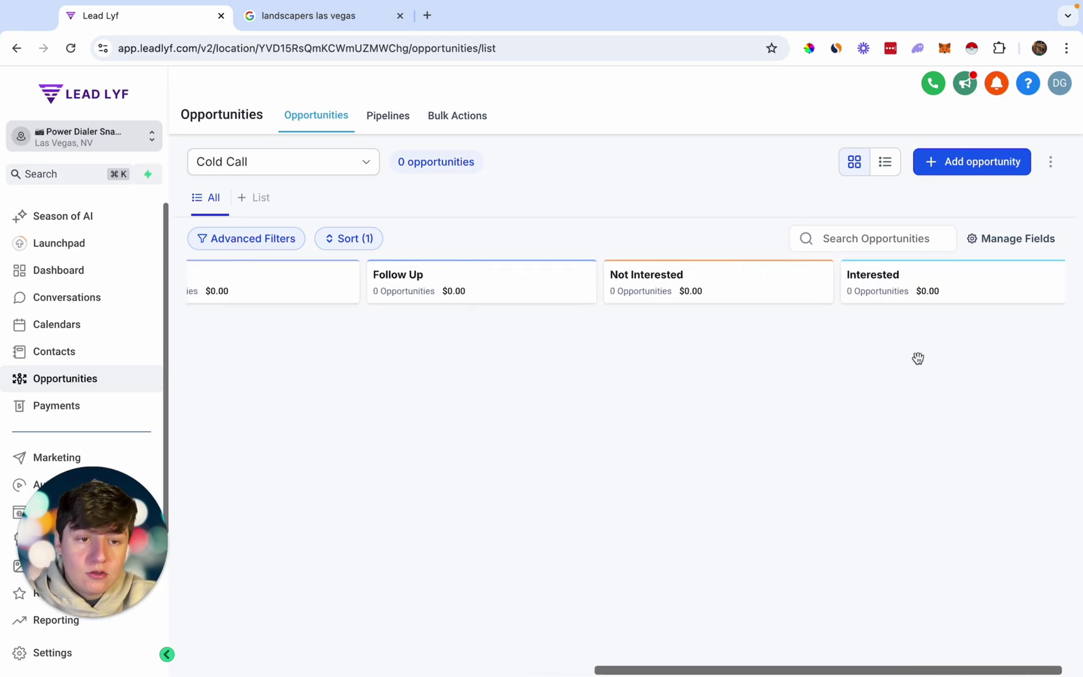
pyautogui.hscroll(1, 996, 387)
# - Review the stage list in the Cold Call pipeline's edit dialog and close it without saving
pyautogui.click(388, 116)
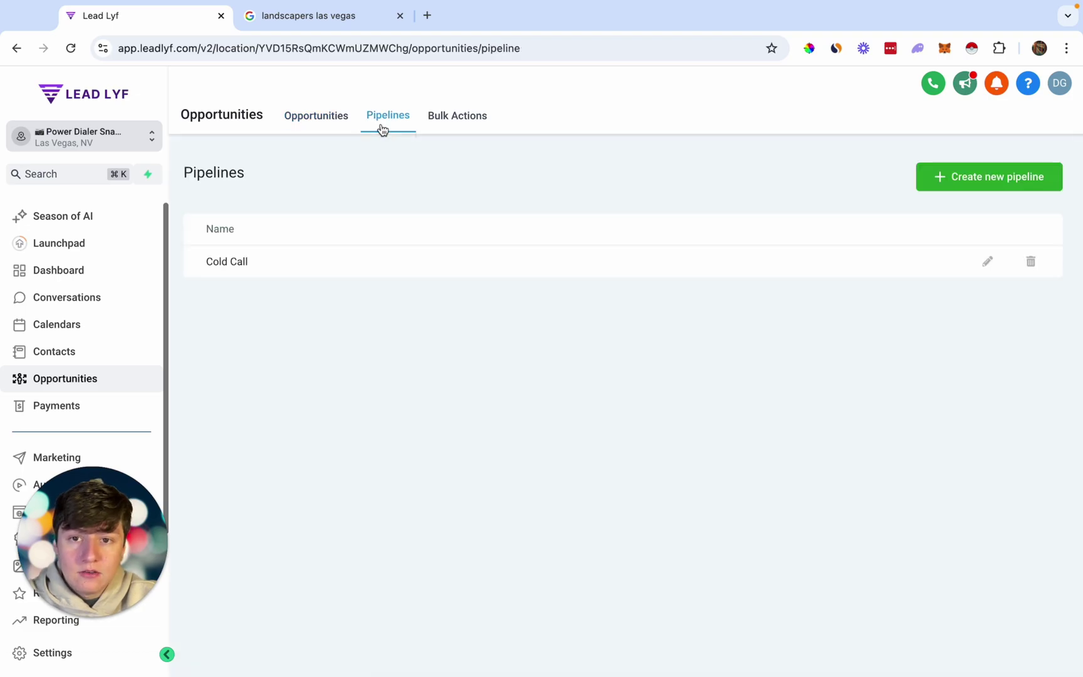
pyautogui.click(987, 261)
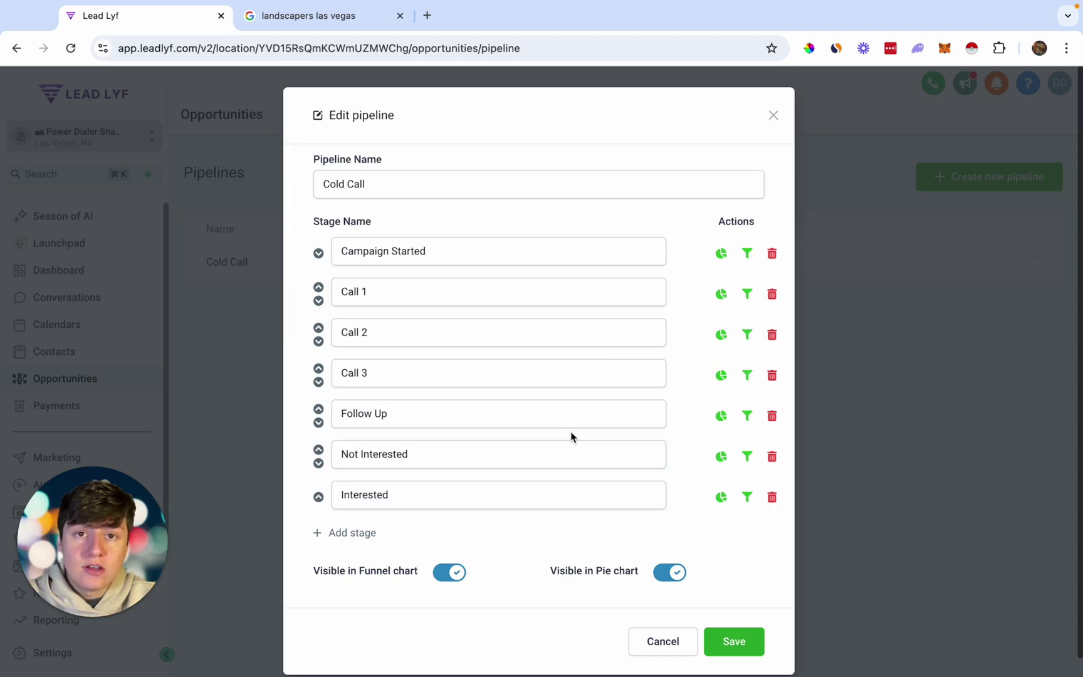
pyautogui.click(657, 640)
# - Open the "1. Power Dialer Campaign" workflow from the Power Dialer folder in the automation workflows
pyautogui.scroll(-2, 138, 375)
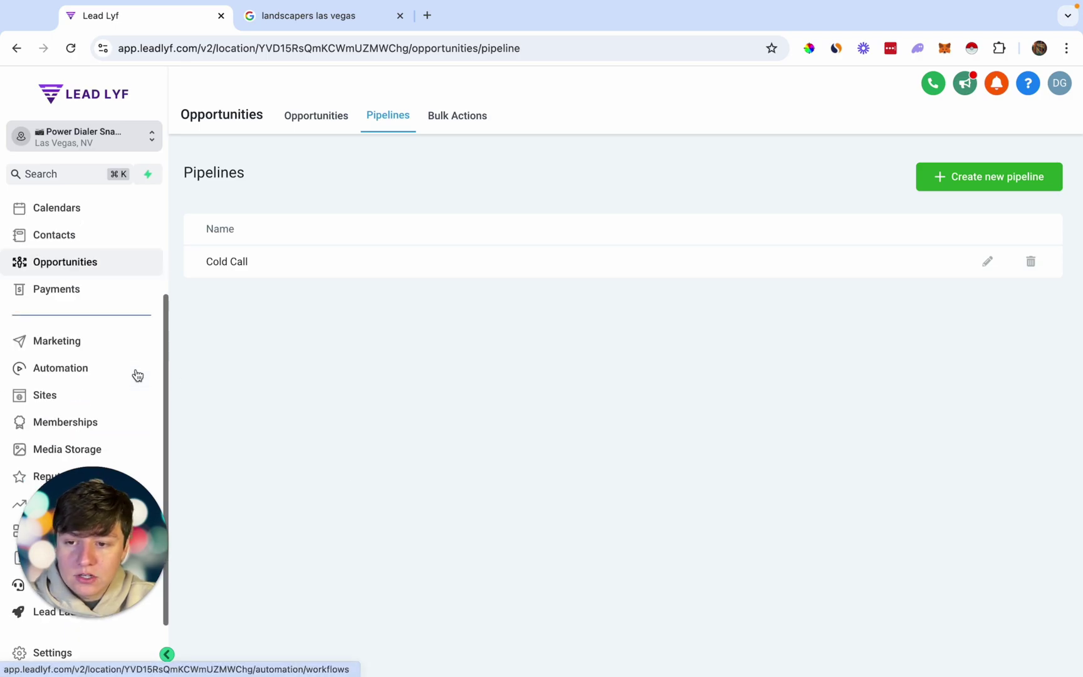
pyautogui.click(80, 368)
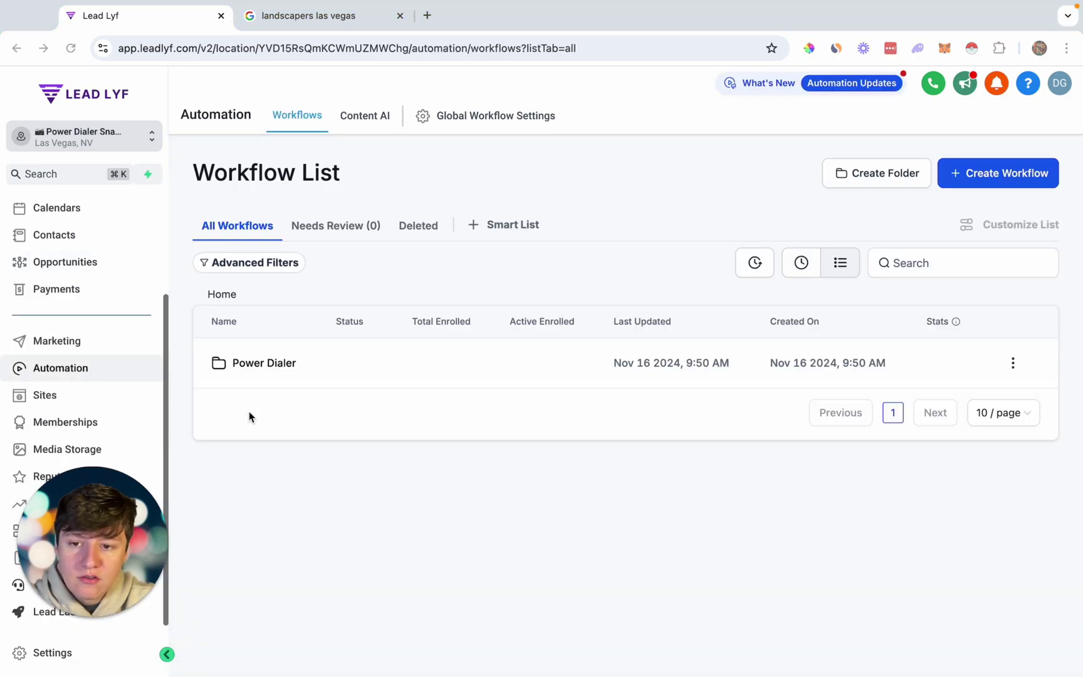
pyautogui.click(264, 367)
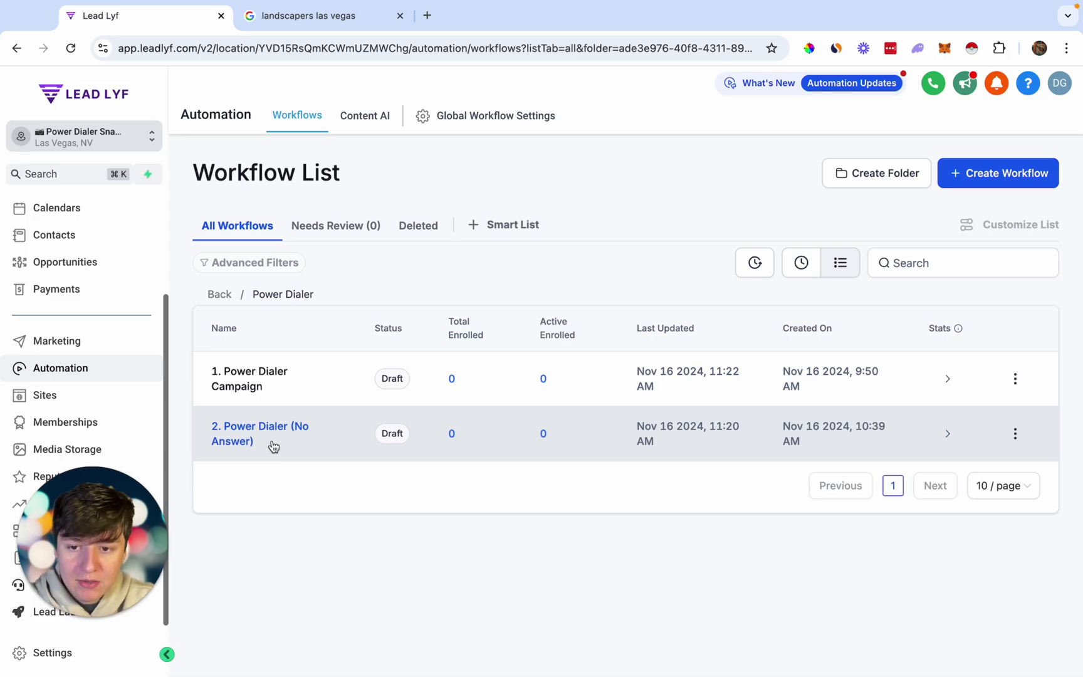
pyautogui.click(249, 383)
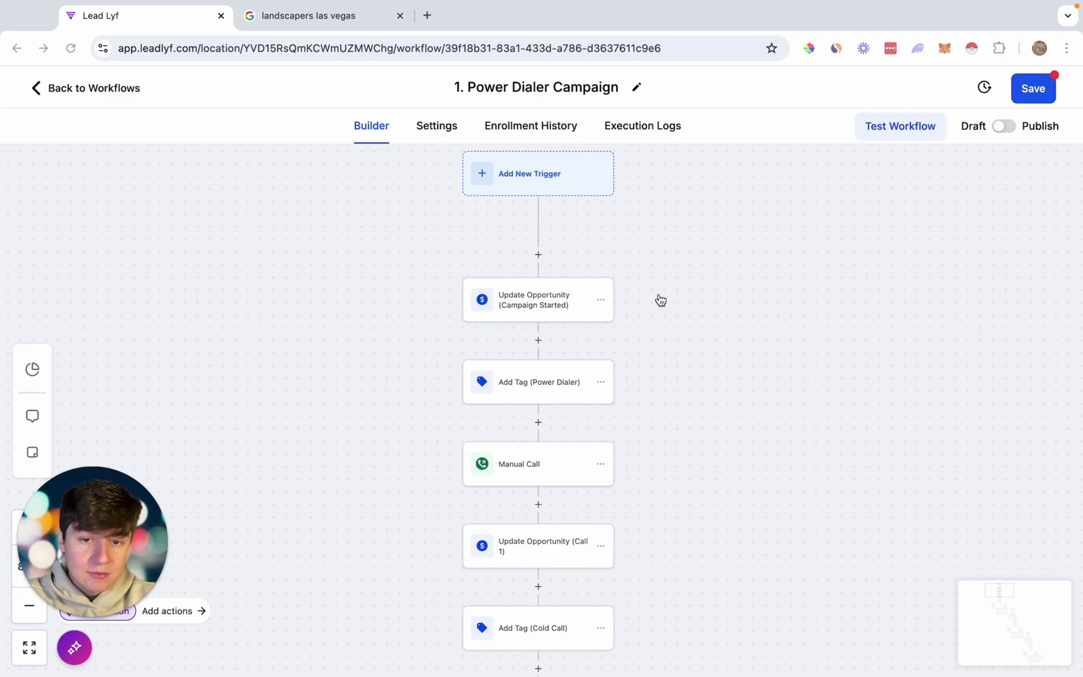
# - Review the settings of the Campaign Started opportunity update and the Power Dialer tag action without changing them
pyautogui.click(555, 309)
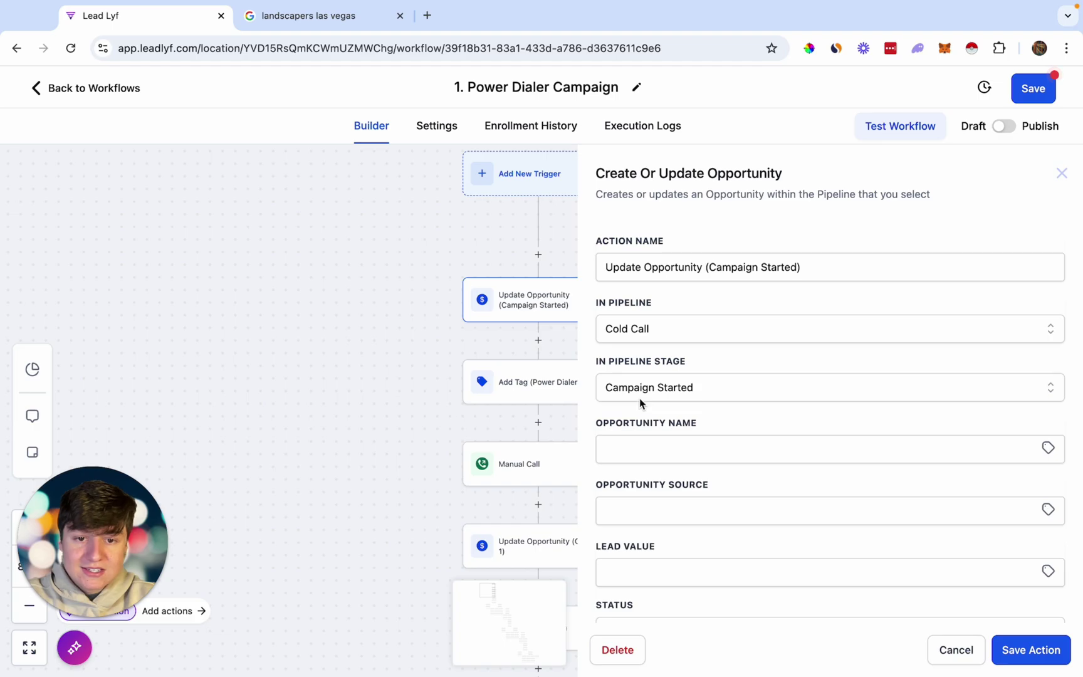
pyautogui.click(943, 650)
pyautogui.click(580, 395)
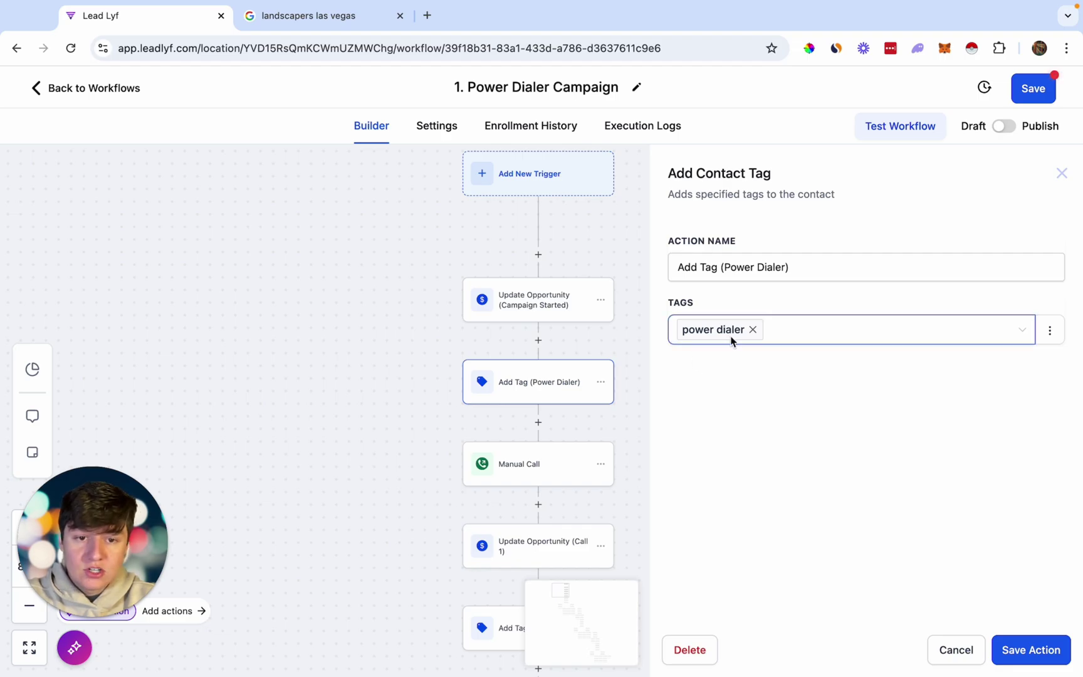
pyautogui.click(948, 652)
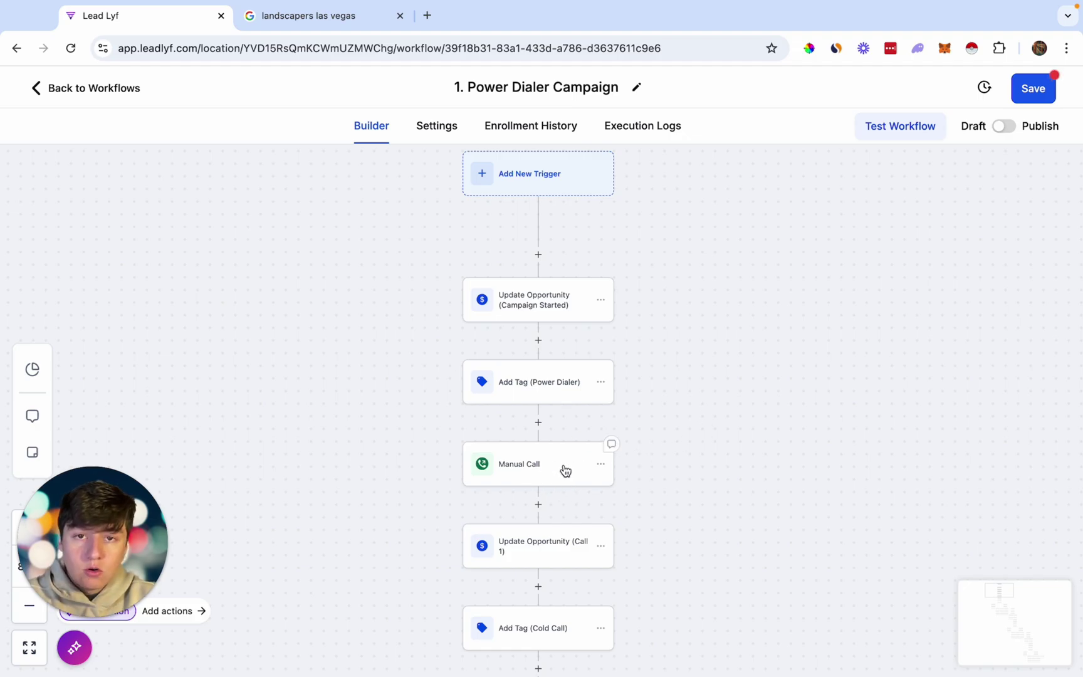
# - Review the settings of the Update Opportunity (Call 1) action and close it without changes
pyautogui.scroll(-2, 559, 462)
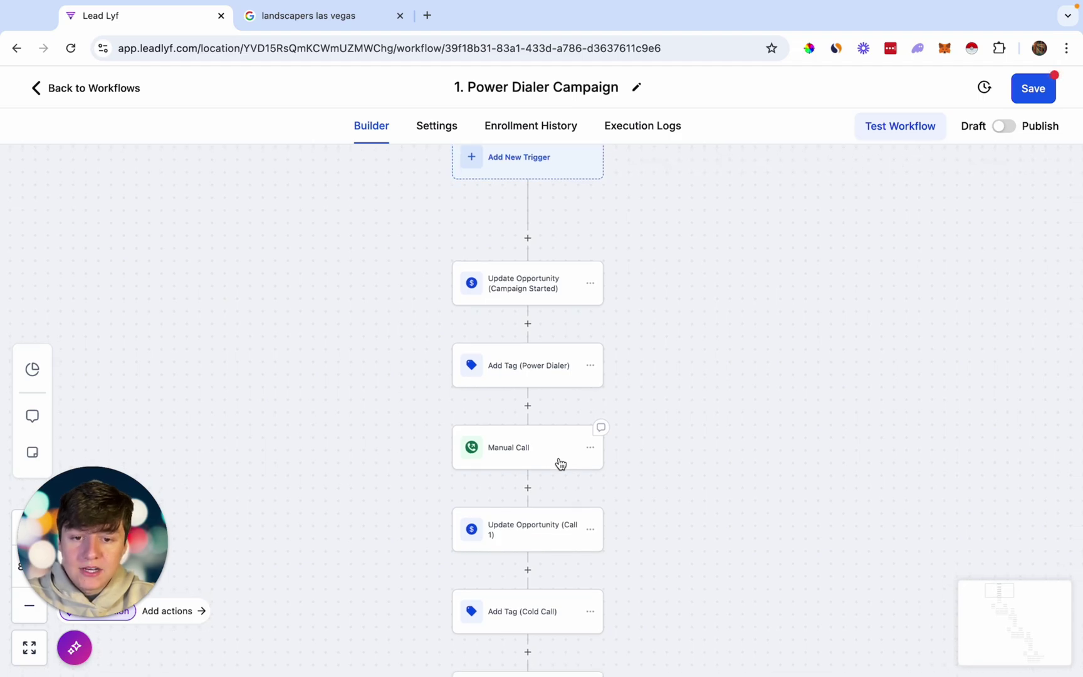
pyautogui.scroll(-3, 561, 463)
pyautogui.click(556, 462)
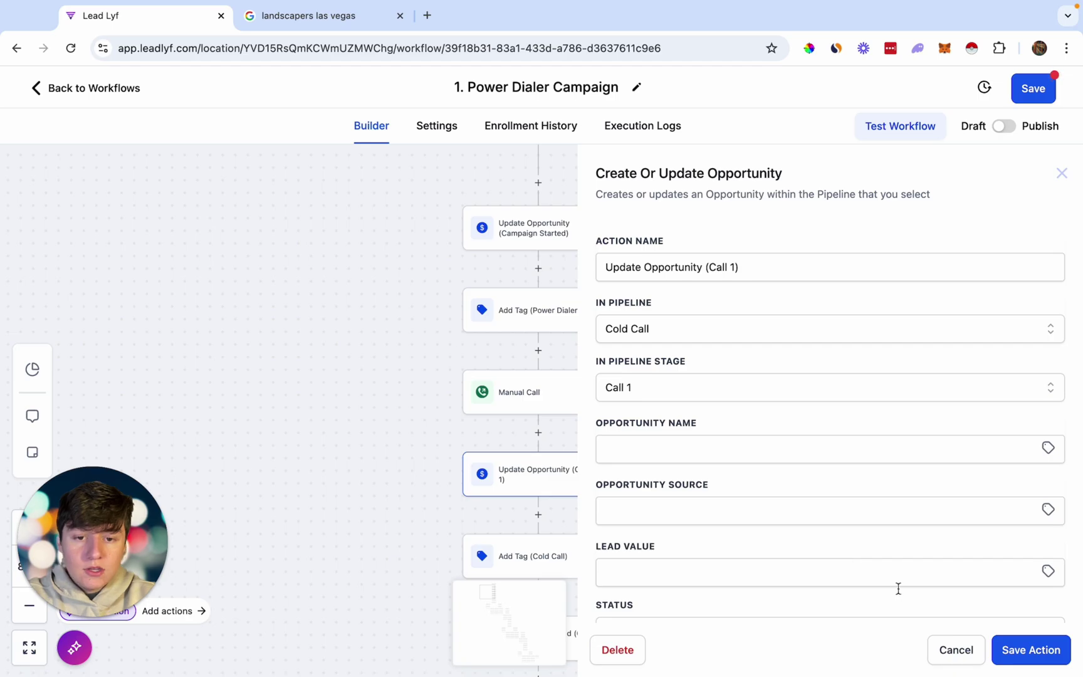
pyautogui.click(948, 648)
# - Set Number Of Cold Calls to 1 in the Update contact field (Cold Call #1) action and save the action
pyautogui.scroll(-2, 596, 552)
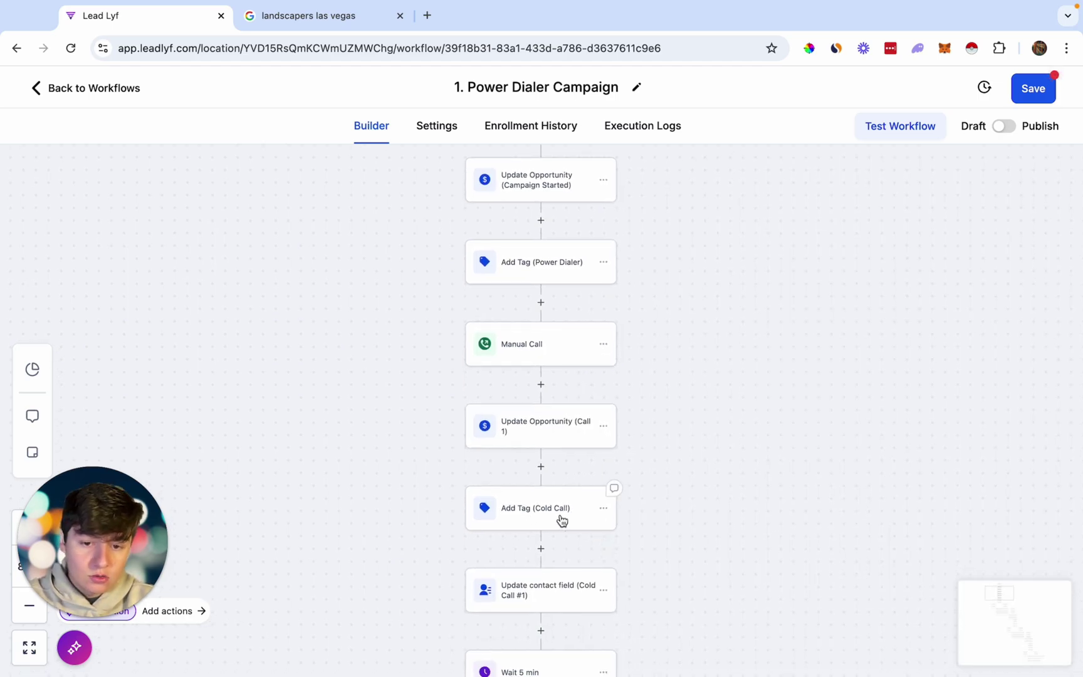
pyautogui.scroll(-3, 552, 524)
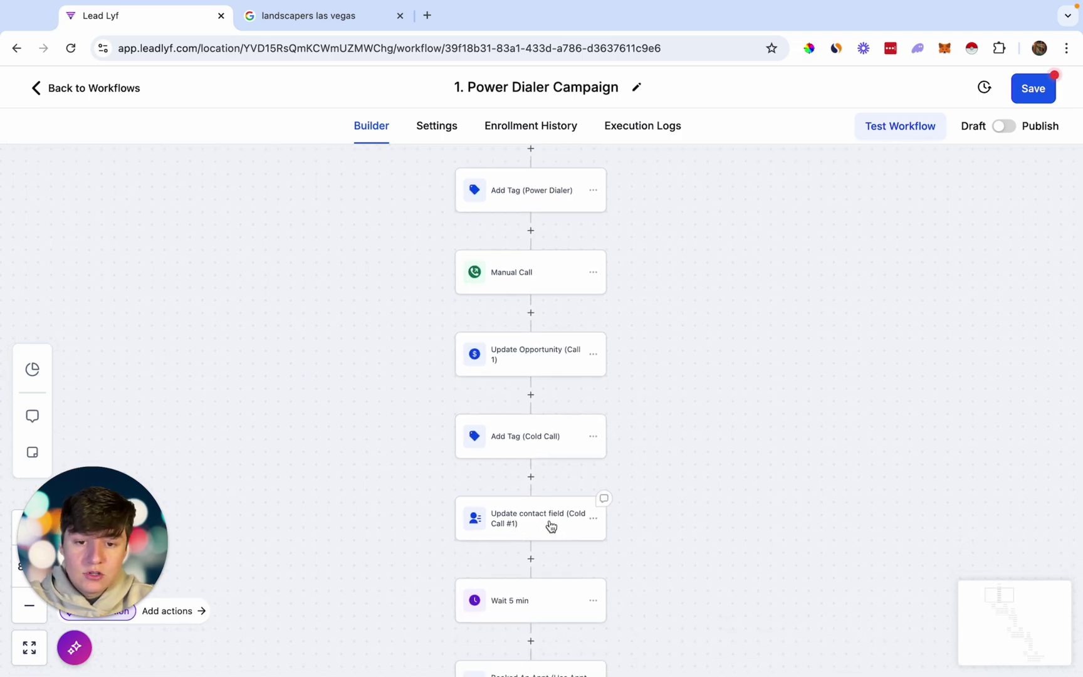
pyautogui.click(555, 525)
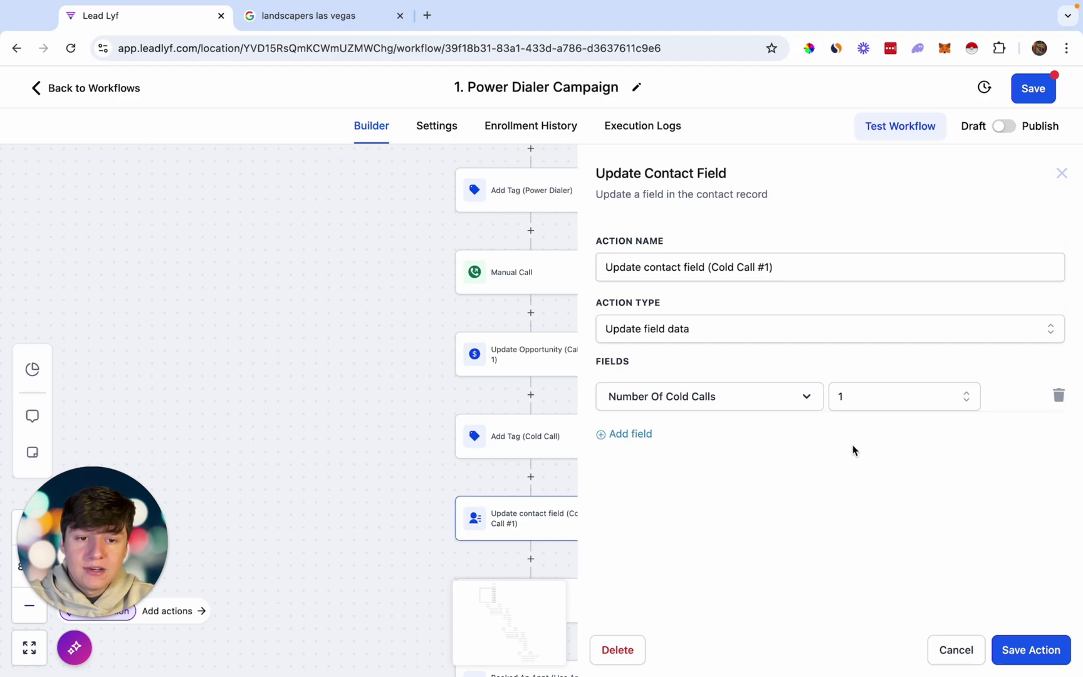
pyautogui.click(868, 407)
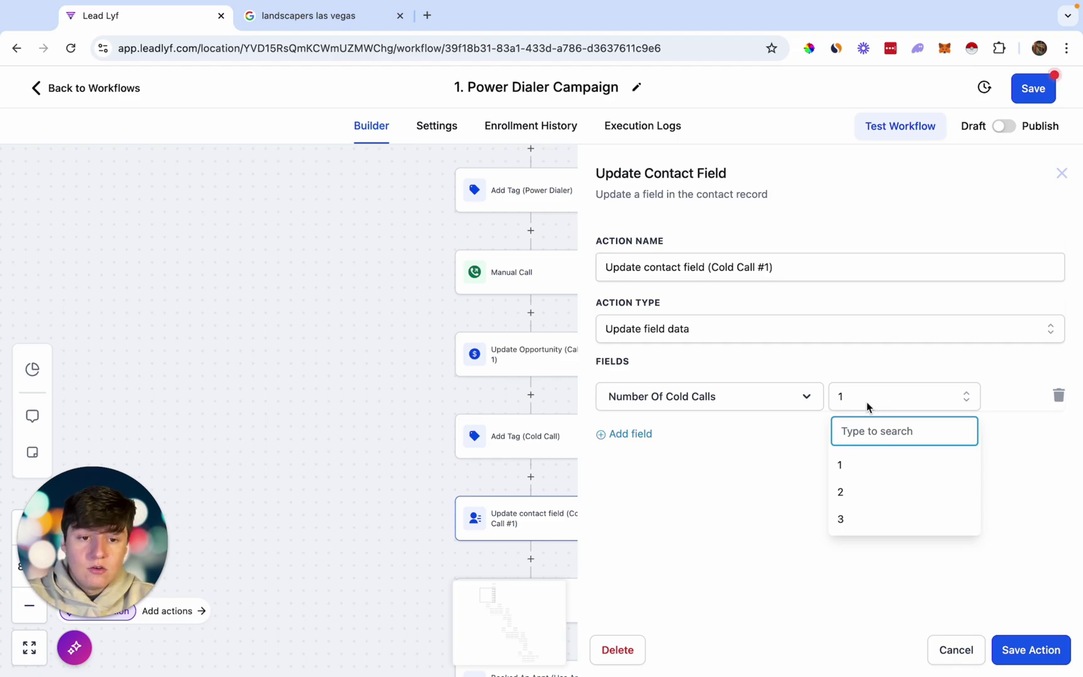
pyautogui.click(852, 467)
pyautogui.click(1010, 649)
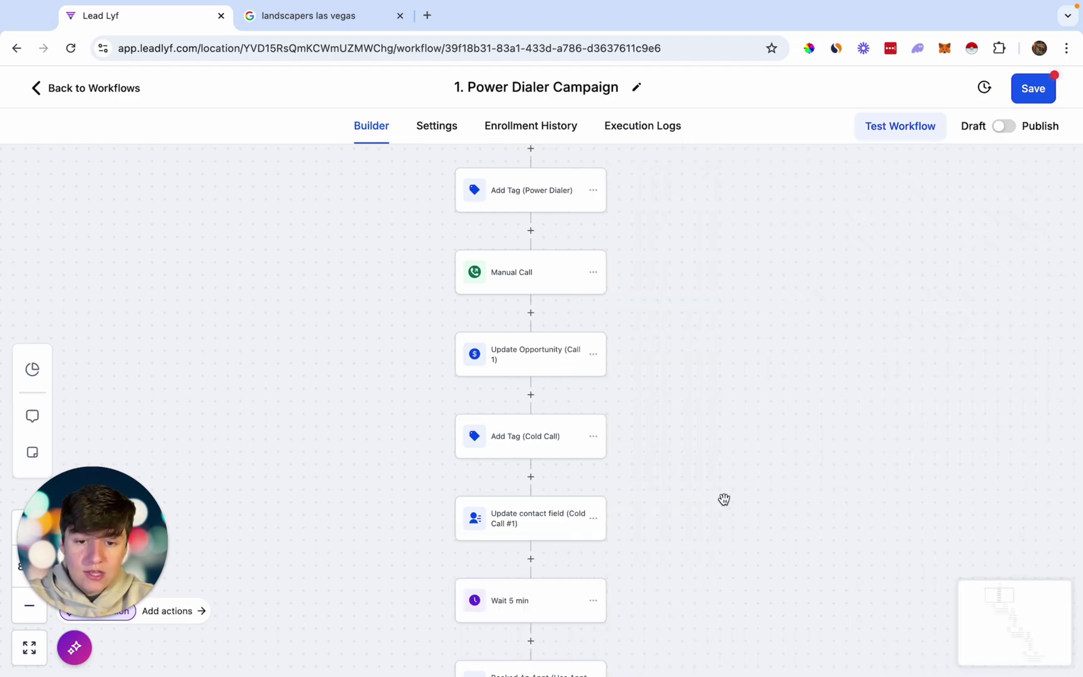
# - Review the tag condition of the Booked An Appt step after the 5-minute wait and close it without changes
pyautogui.scroll(-5, 517, 530)
pyautogui.scroll(-5, 525, 510)
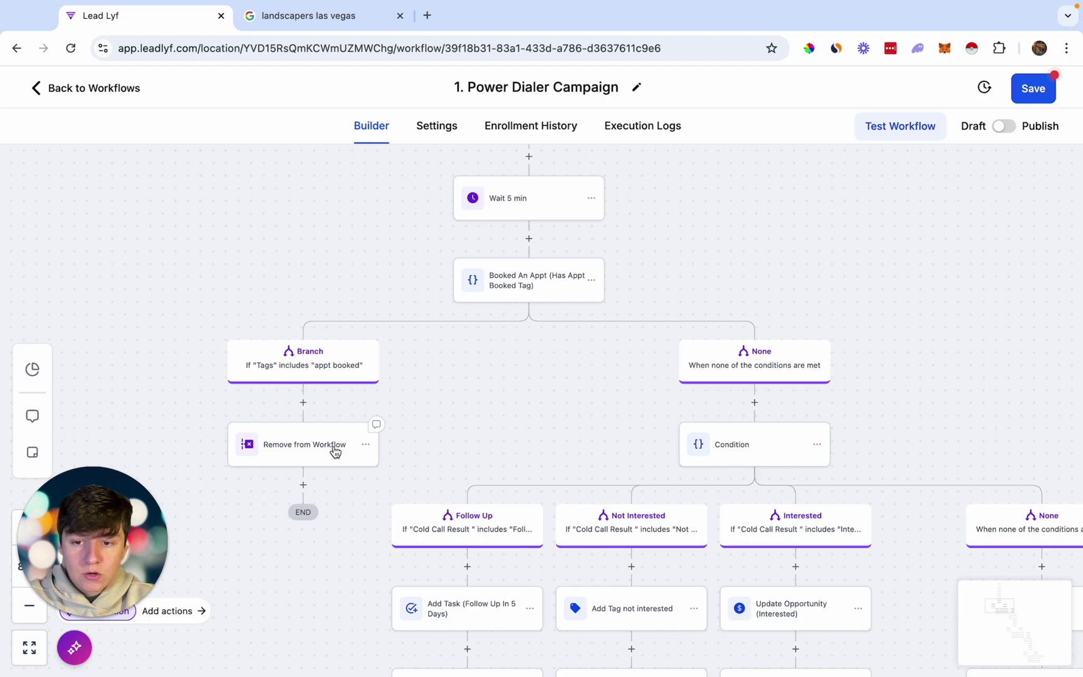
pyautogui.click(552, 287)
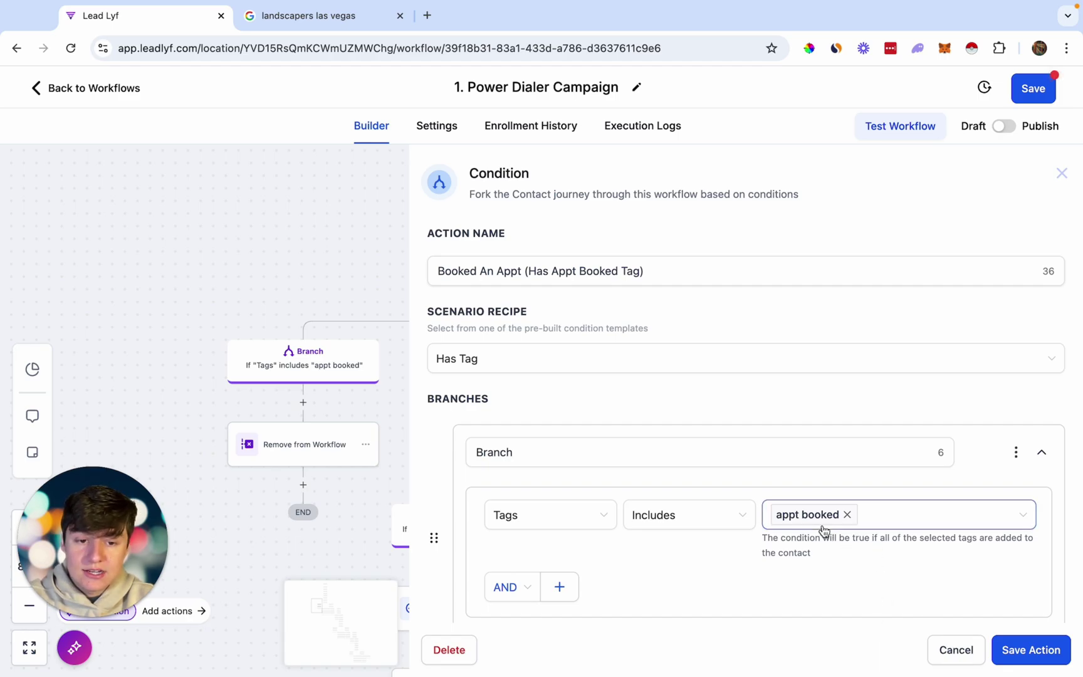
pyautogui.click(955, 651)
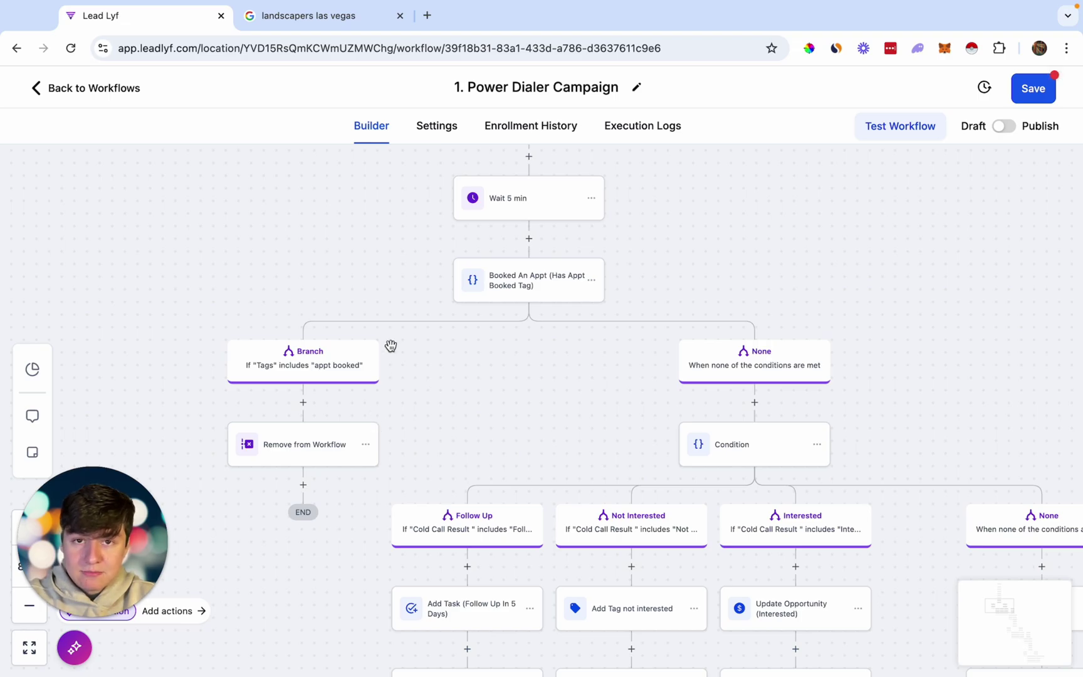
# - Examine the cold call result branches and review the Follow Up branch's opportunity update settings without changing them
pyautogui.scroll(-2, 526, 390)
pyautogui.hscroll(2, 526, 391)
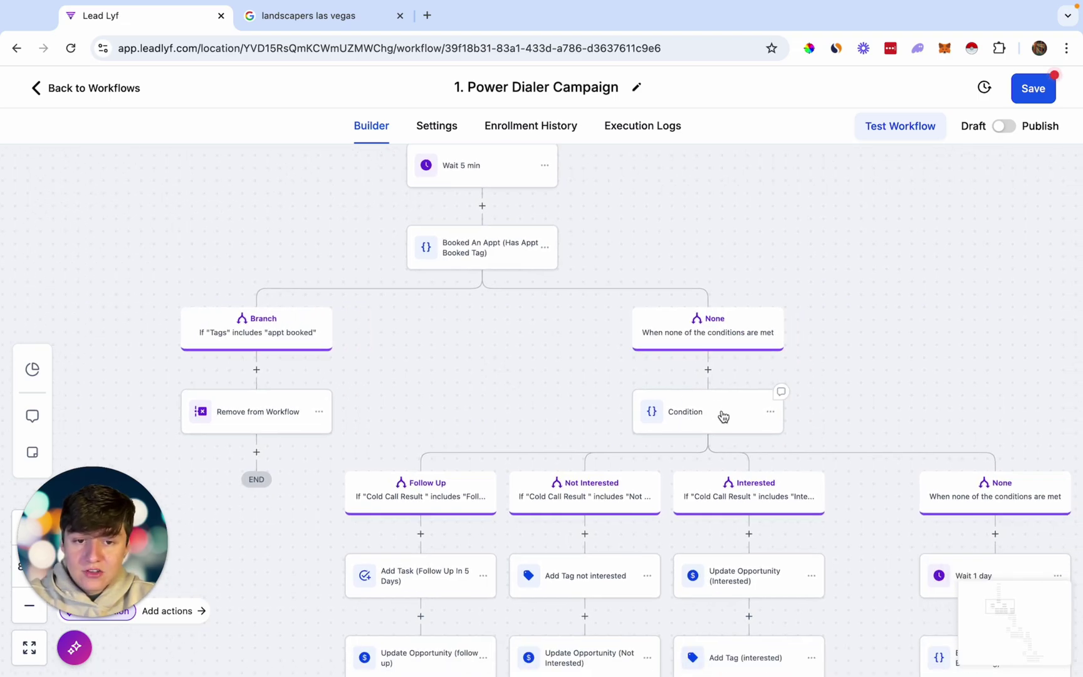
pyautogui.scroll(-4, 720, 417)
pyautogui.hscroll(2, 720, 417)
pyautogui.scroll(-4, 669, 359)
pyautogui.hscroll(2, 669, 358)
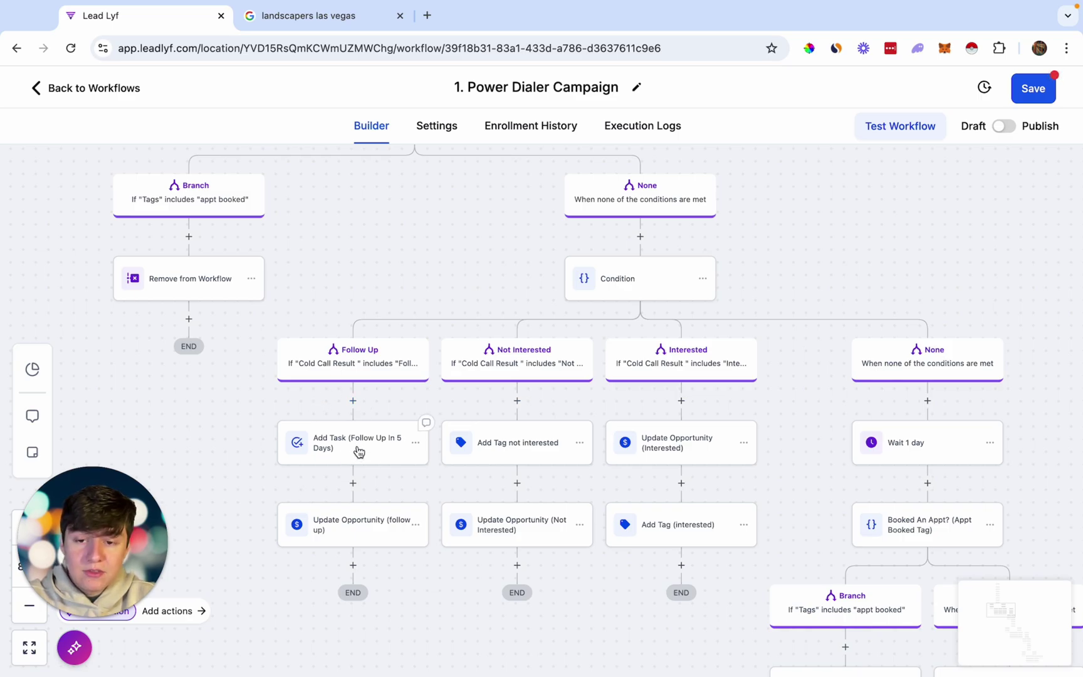
pyautogui.click(376, 531)
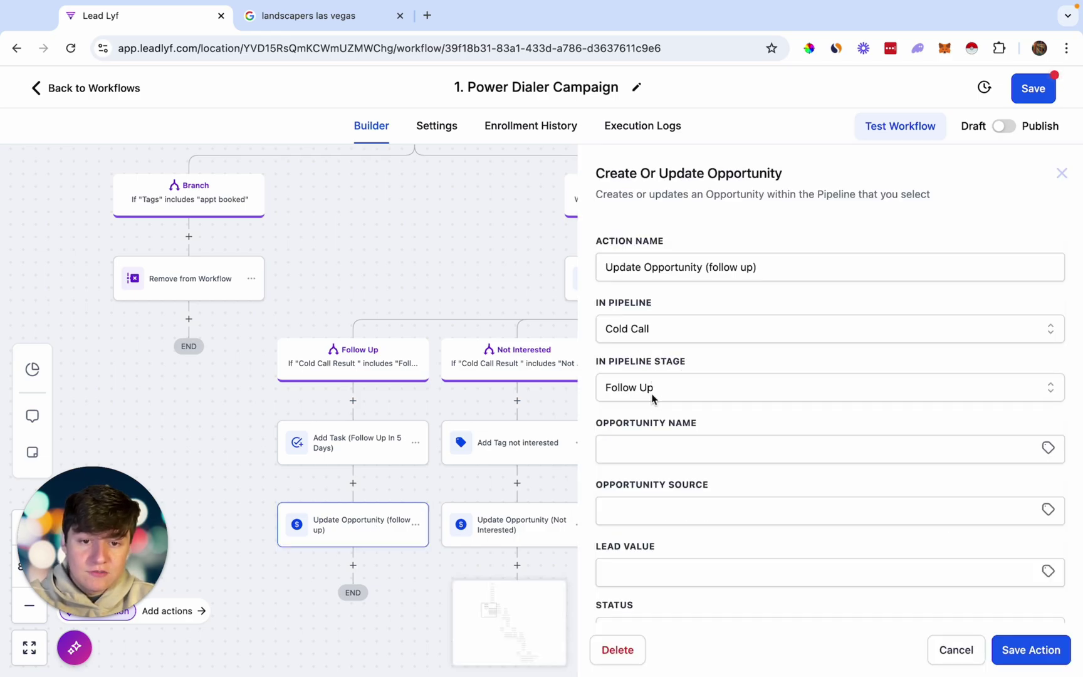
pyautogui.click(955, 650)
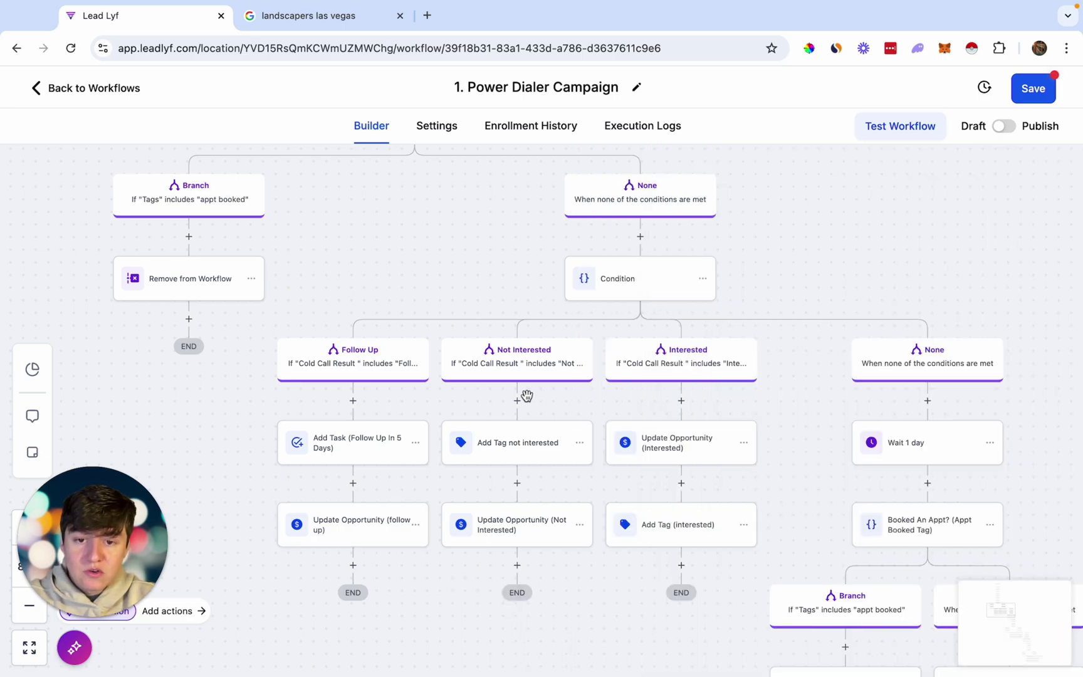
# - Review the Add Tag not interested action, set the Update Opportunity (Not Interested) action's pipeline stage to Not Interested and save it
pyautogui.click(534, 450)
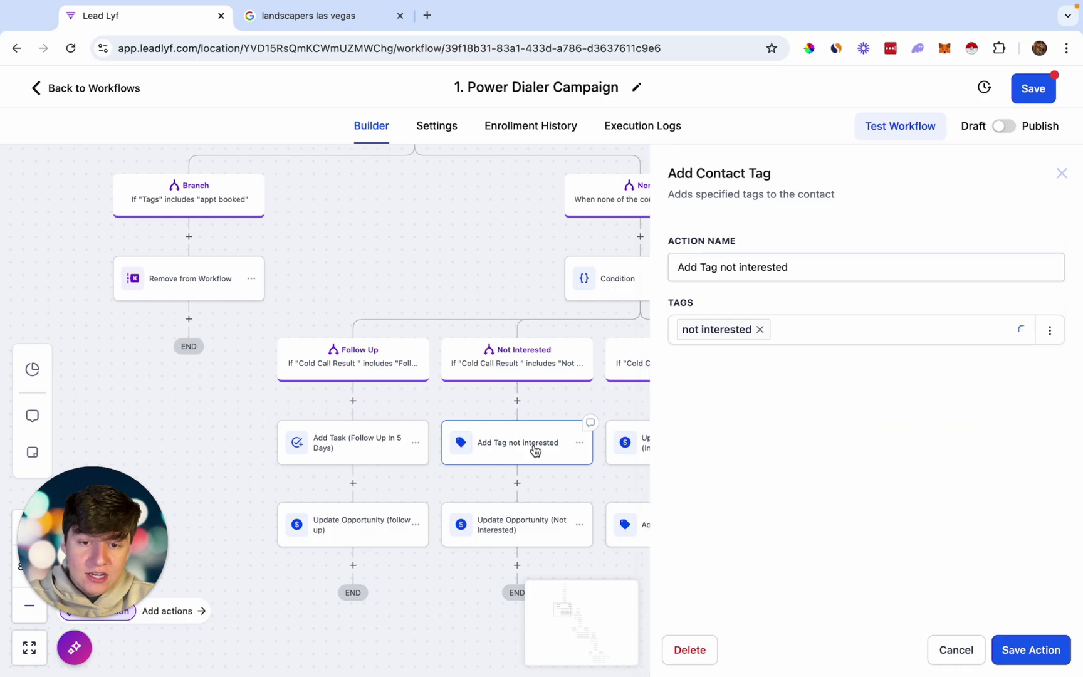
pyautogui.scroll(-1, 535, 450)
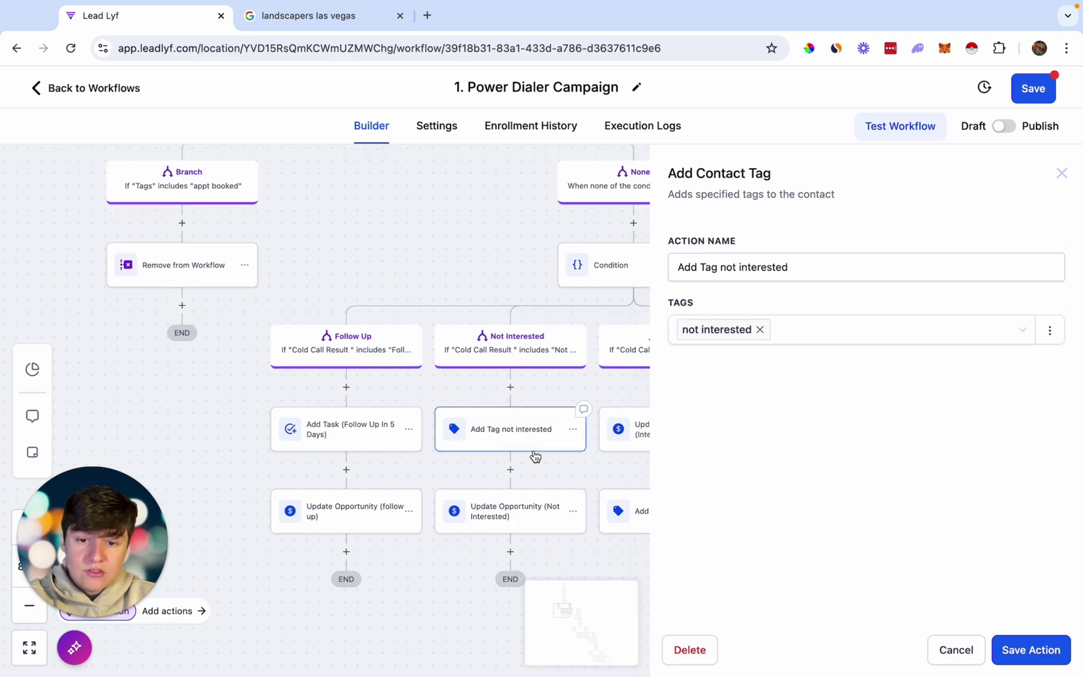
pyautogui.click(533, 519)
pyautogui.click(644, 396)
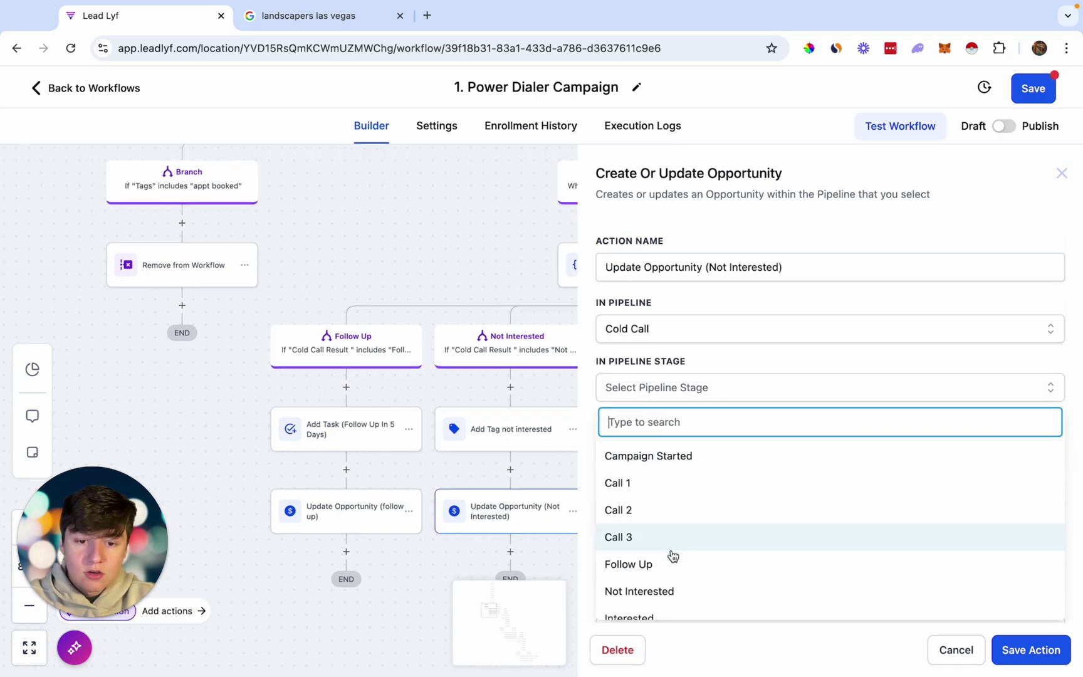
pyautogui.click(668, 590)
pyautogui.click(1009, 663)
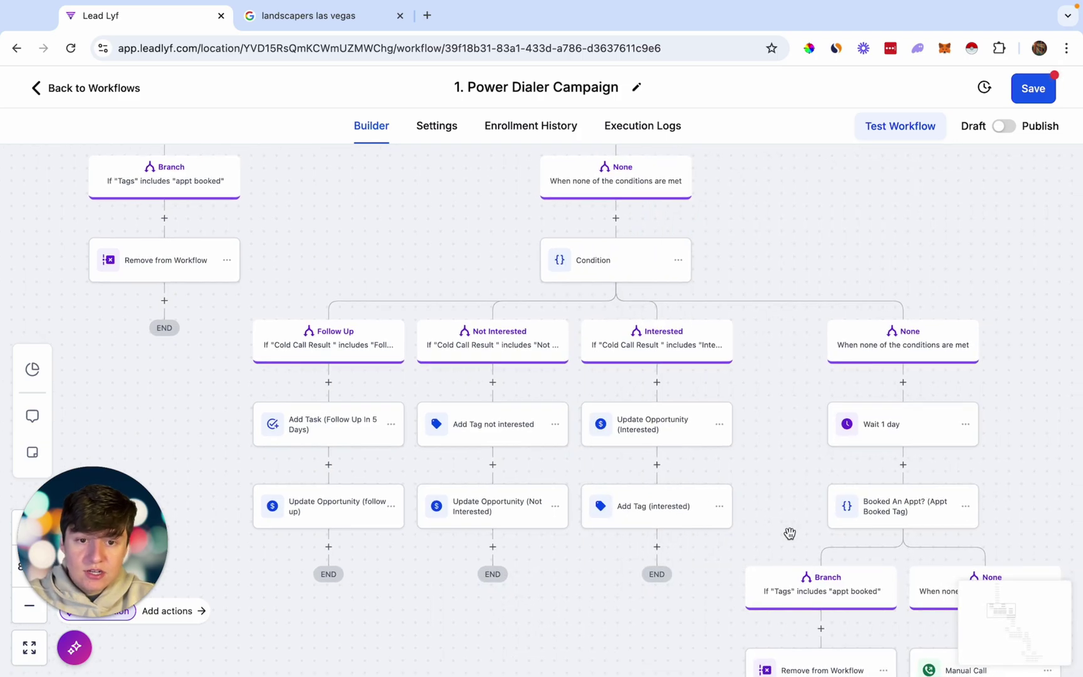
# - Review the Update Opportunity (Interested) action, close it without changes, and look over the appointment and call result branches
pyautogui.click(694, 444)
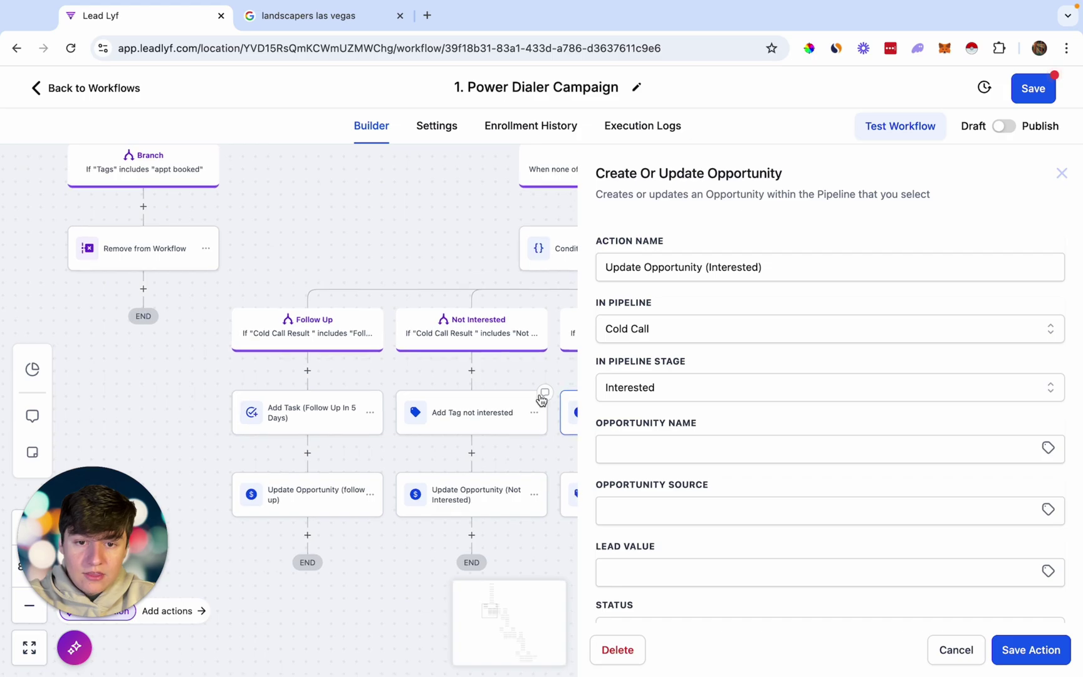
pyautogui.click(956, 650)
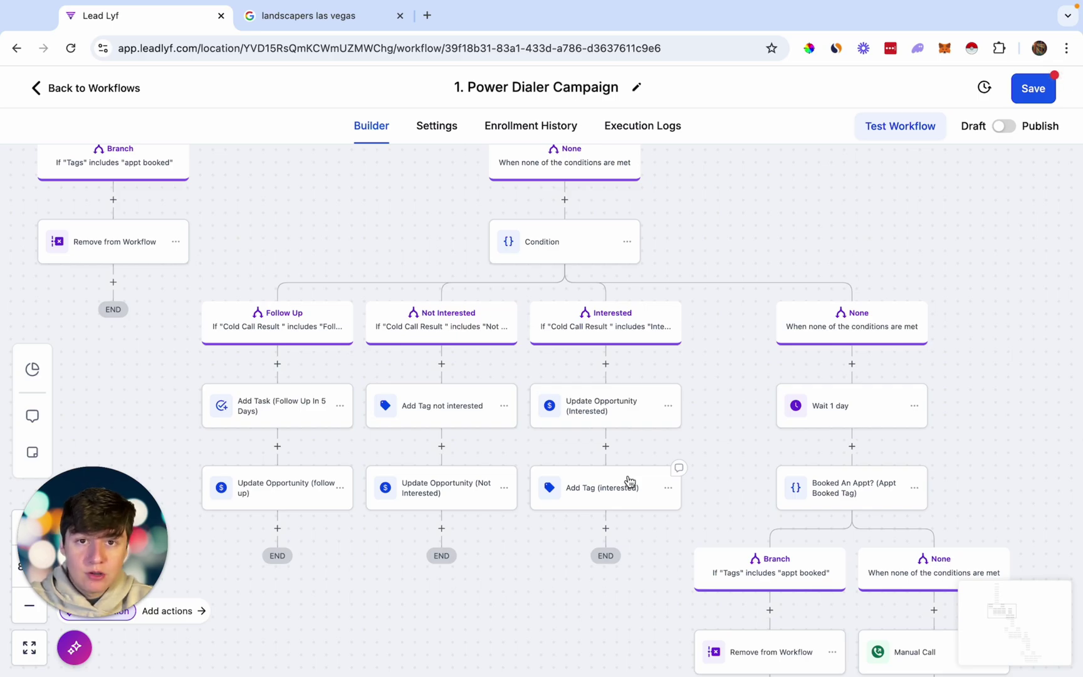
pyautogui.scroll(3, 611, 495)
pyautogui.hscroll(-2, 611, 495)
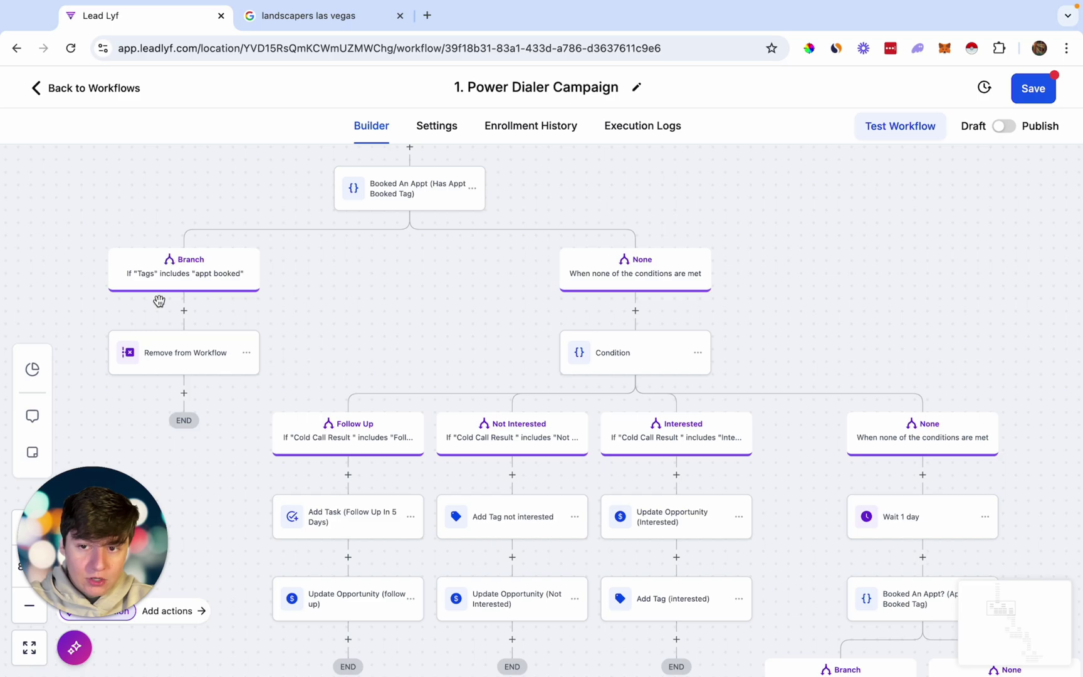
pyautogui.scroll(-1, 485, 319)
pyautogui.hscroll(1, 485, 319)
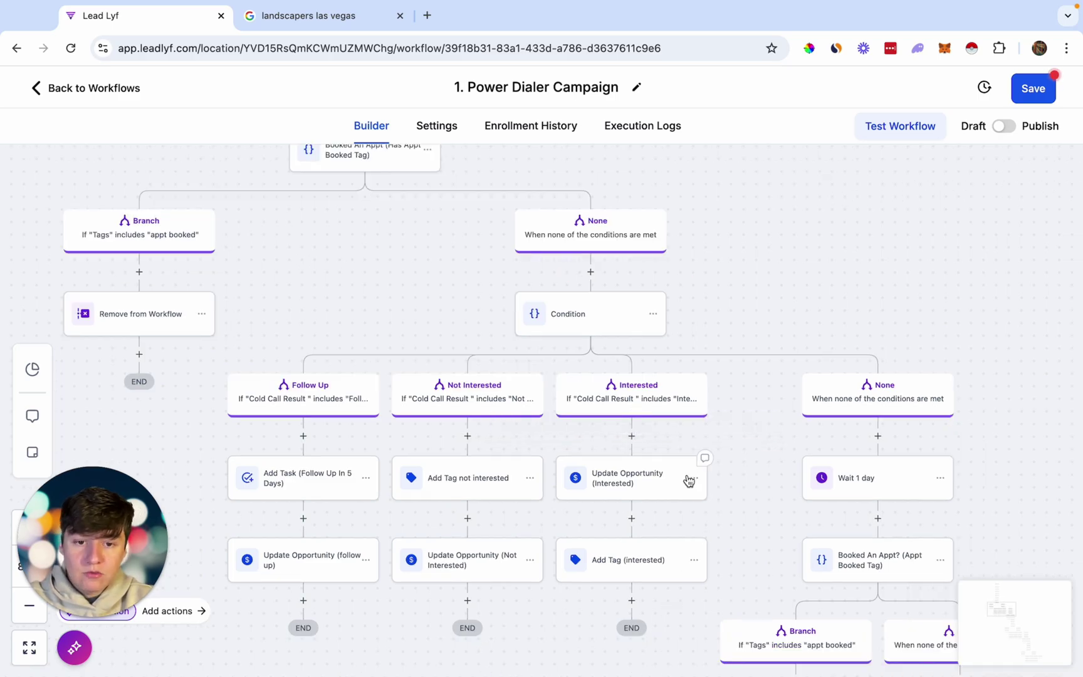
# - Examine how the Condition step's Follow Up, Not Interested and Interested branches use the Cold Call Result field, then close it without changes
pyautogui.click(589, 321)
pyautogui.scroll(-5, 578, 414)
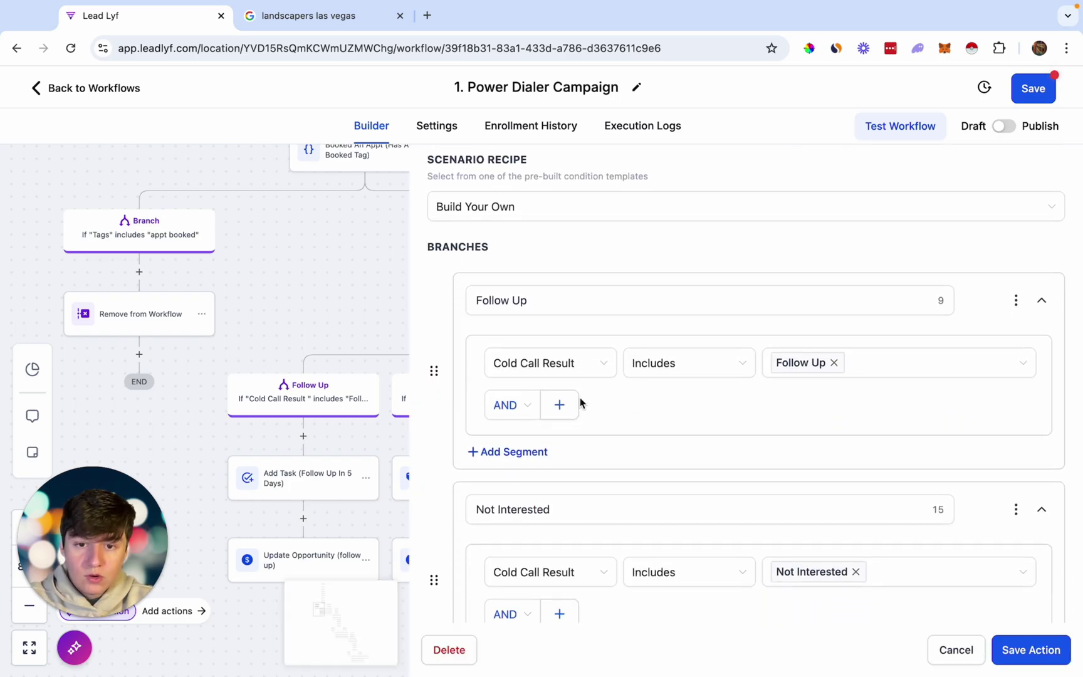
pyautogui.scroll(-2, 573, 376)
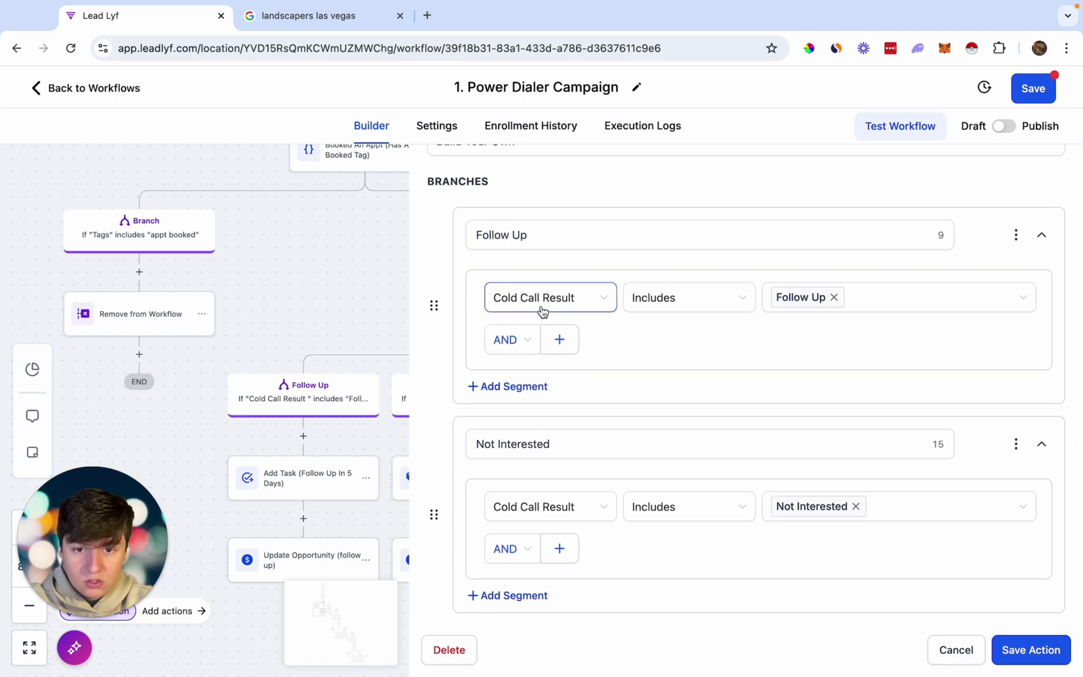
pyautogui.scroll(-1, 589, 326)
pyautogui.scroll(-1, 617, 319)
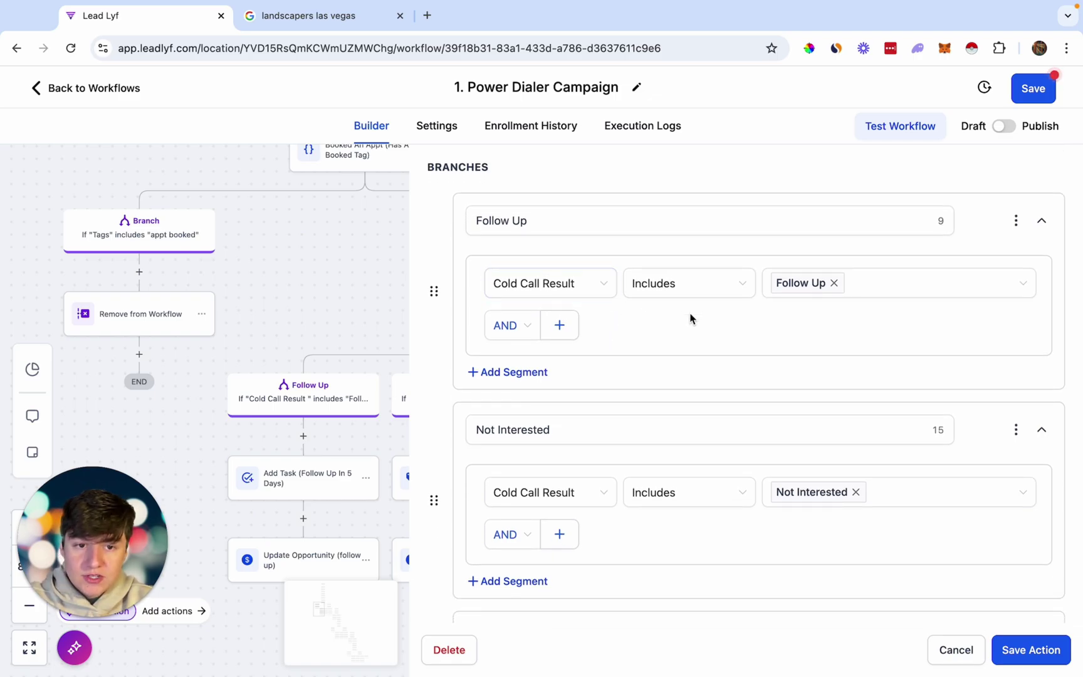
pyautogui.scroll(-10, 840, 387)
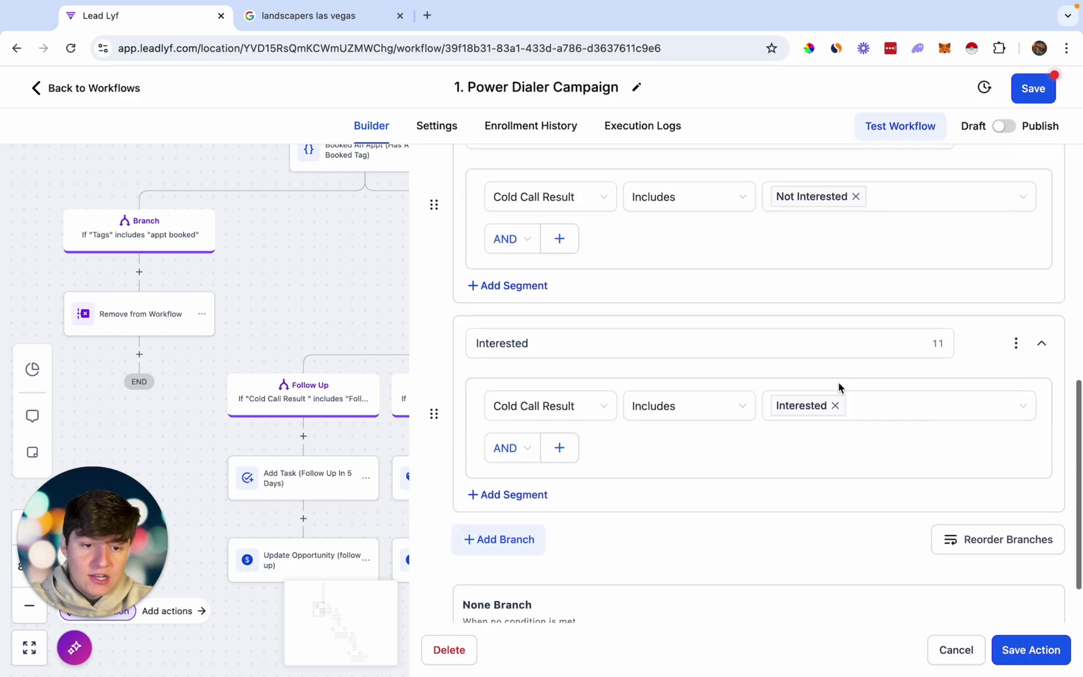
pyautogui.scroll(10, 840, 388)
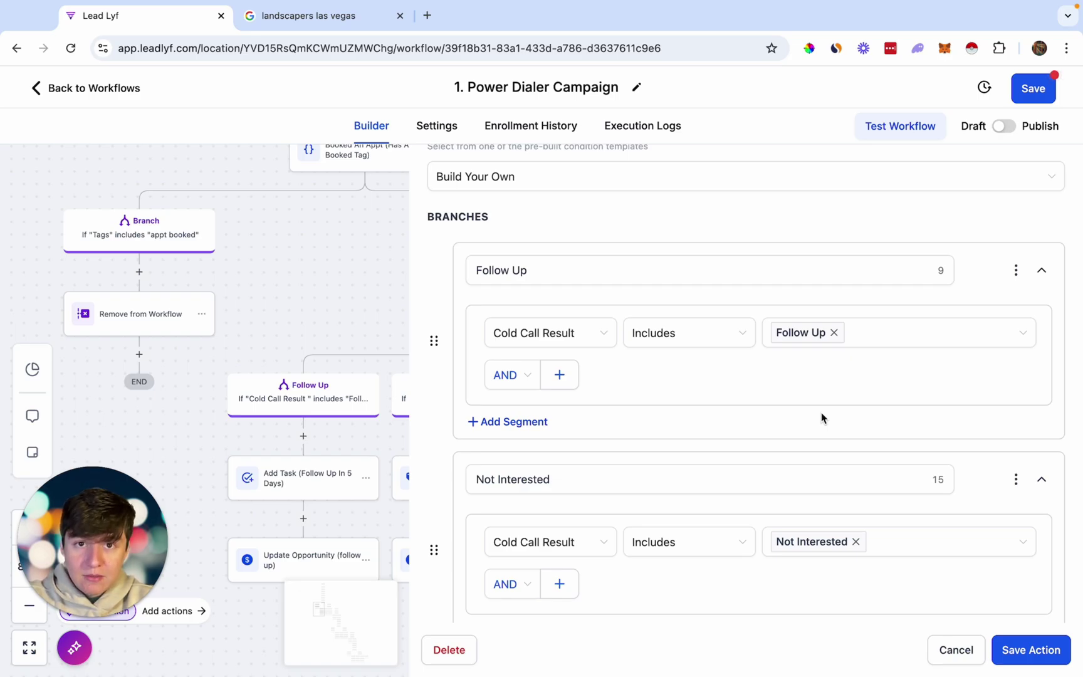
pyautogui.scroll(-3, 798, 380)
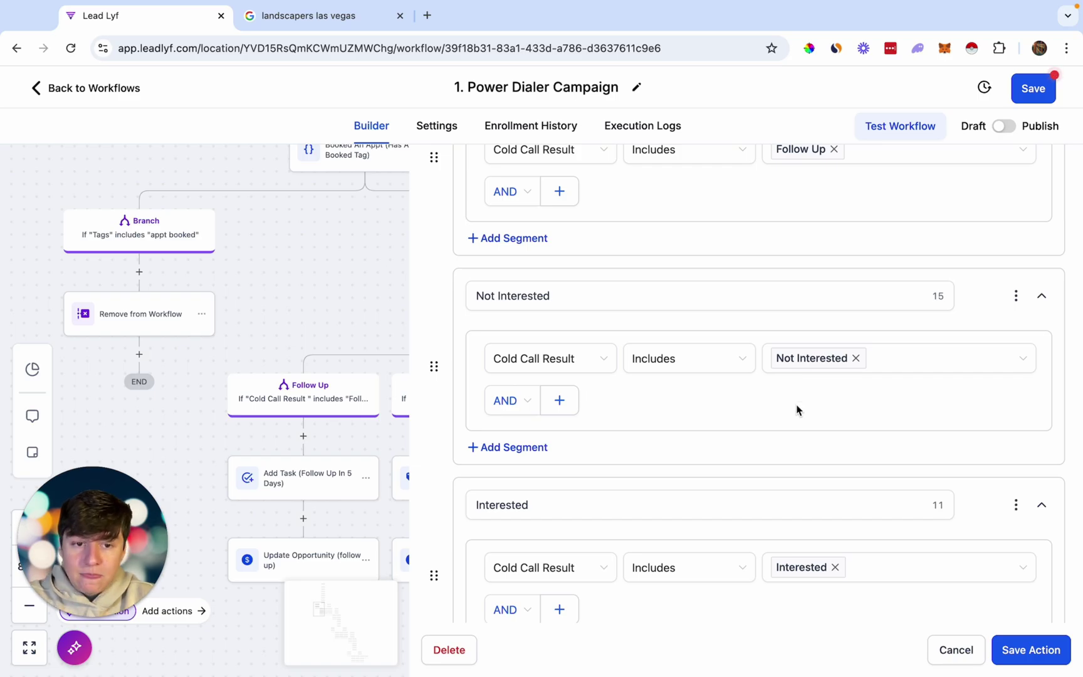
pyautogui.click(956, 652)
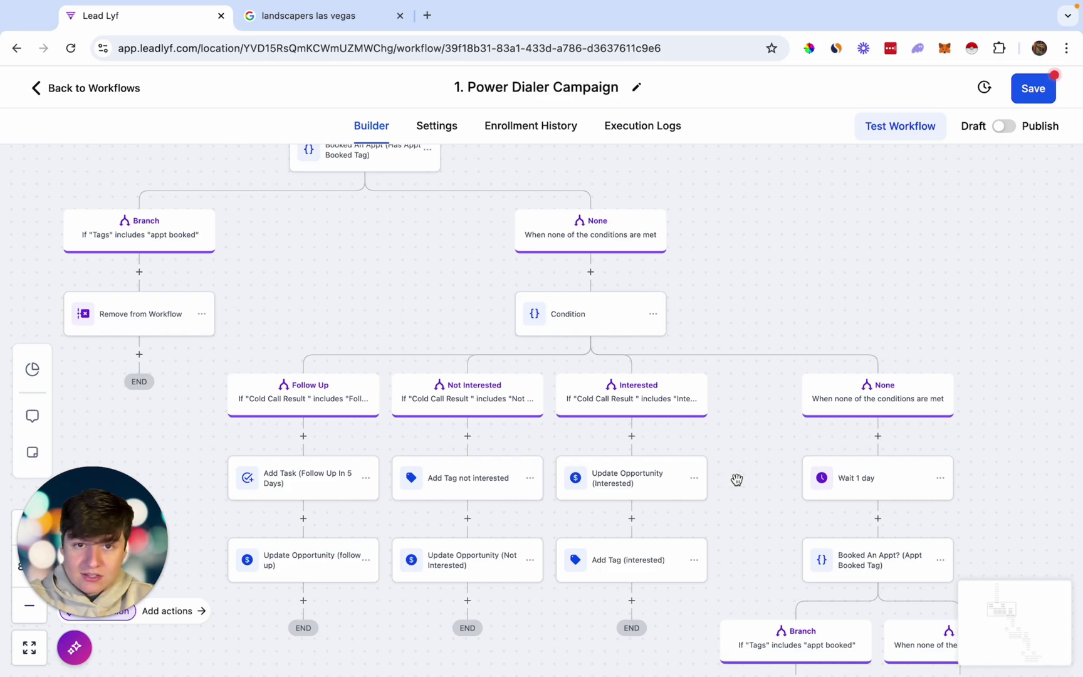
# - Return to the workflow list and open the 2. Power Dialer (No Answer) workflow
pyautogui.scroll(-1, 737, 479)
pyautogui.scroll(1, 736, 479)
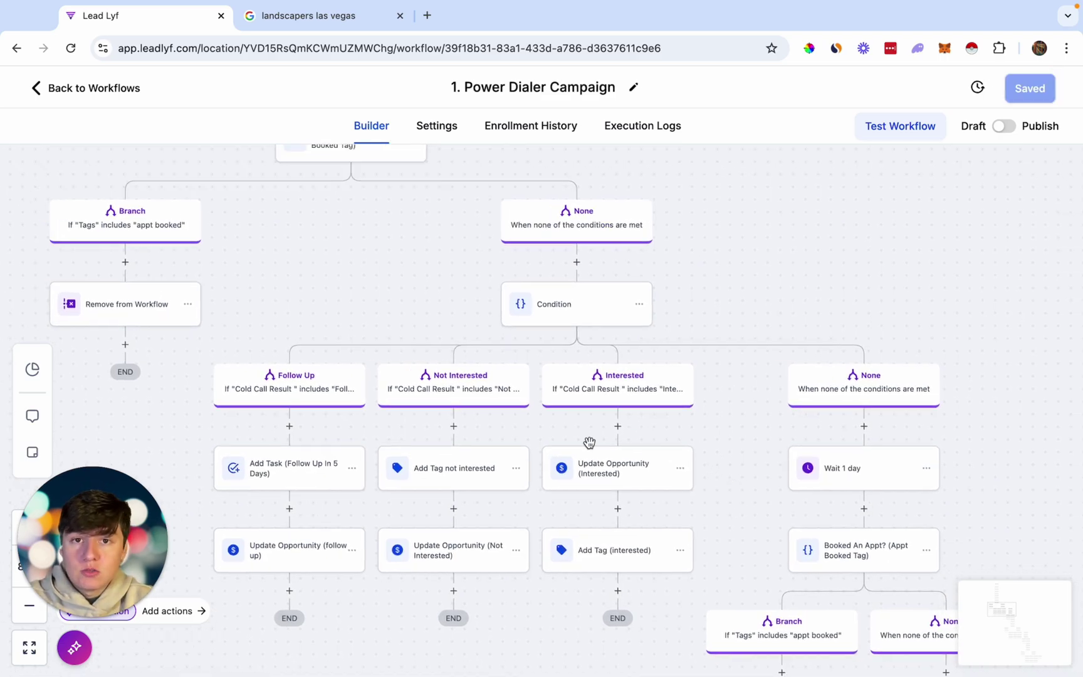
pyautogui.click(106, 89)
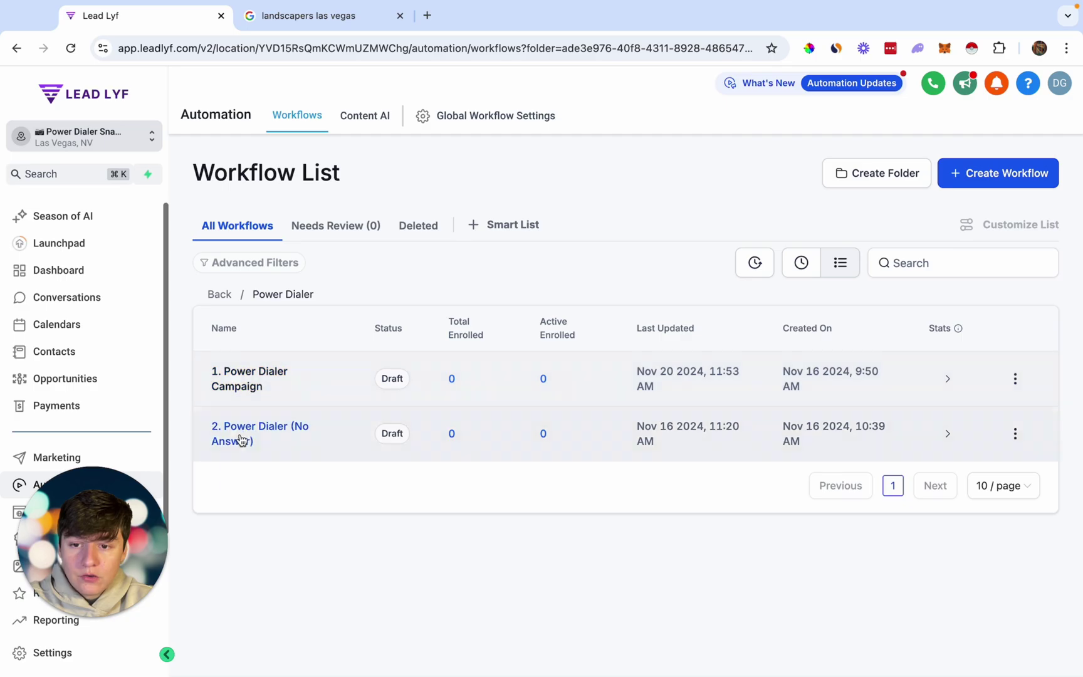
pyautogui.click(242, 439)
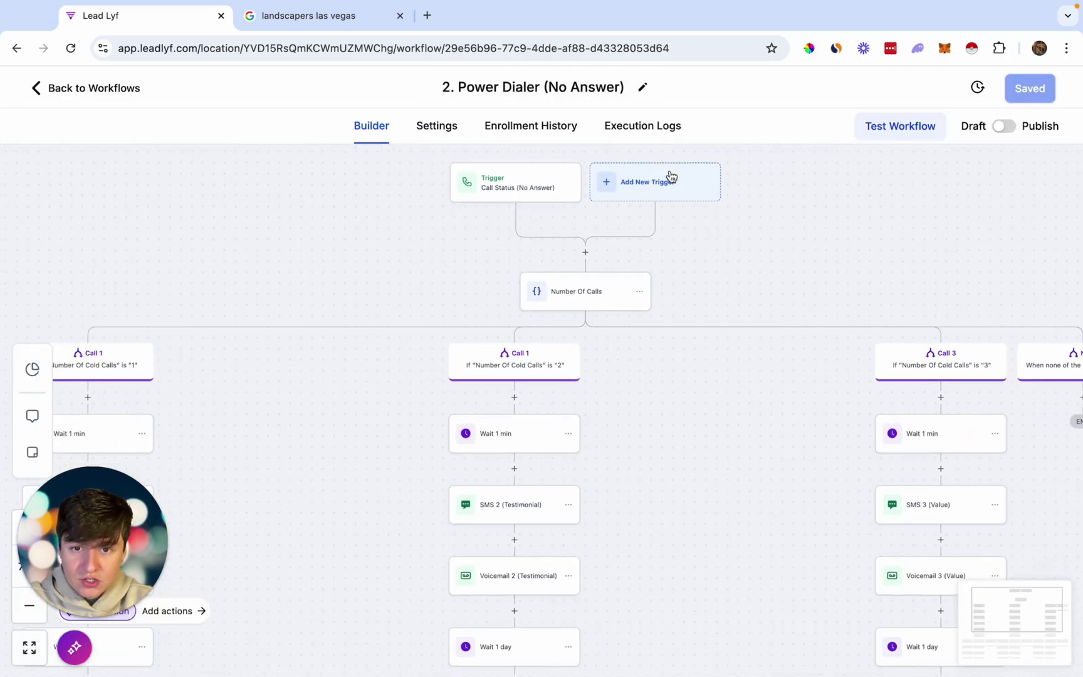
# - Review the Call Status (No Answer) trigger and the Number Of Calls condition, closing both without changes
pyautogui.click(538, 185)
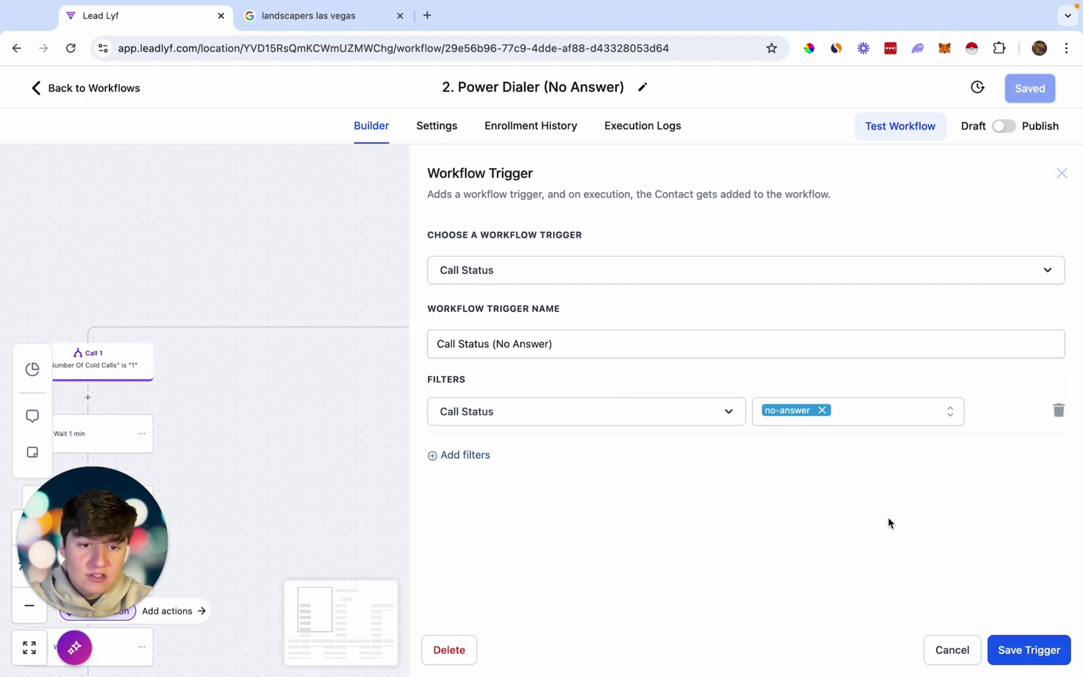
pyautogui.click(964, 657)
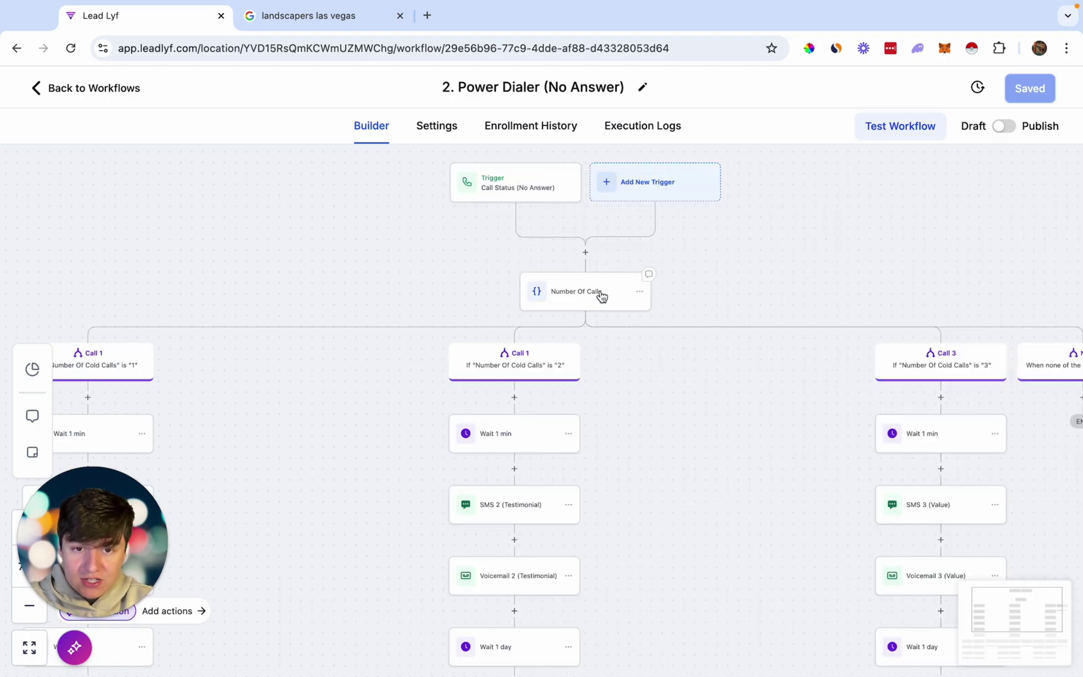
pyautogui.click(602, 296)
pyautogui.scroll(-1, 611, 430)
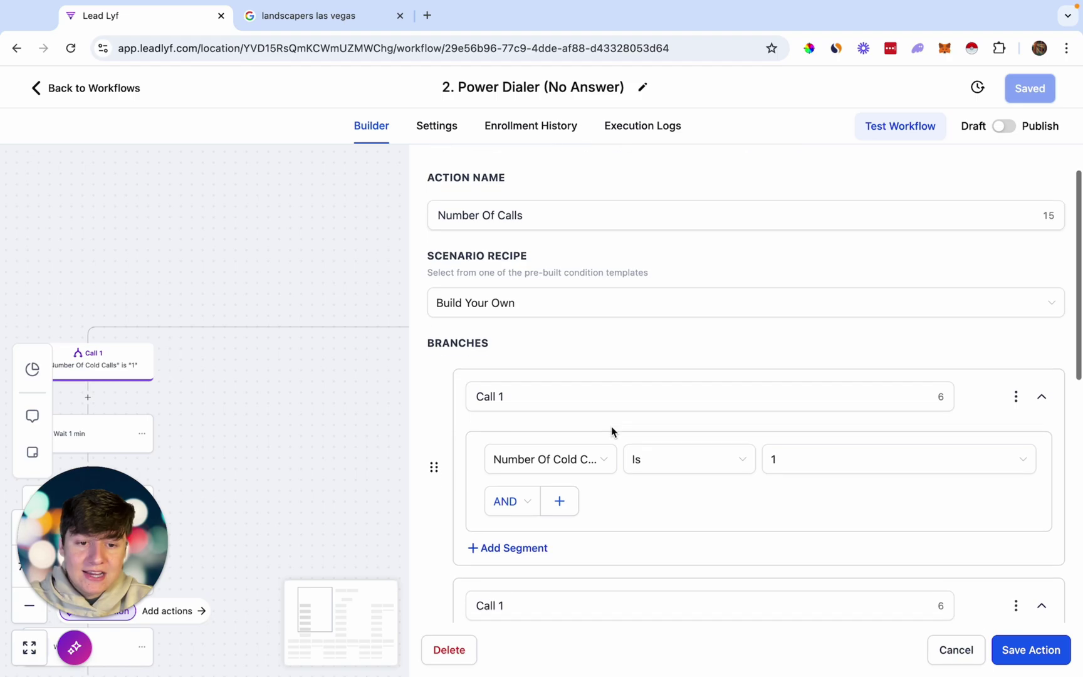
pyautogui.scroll(-1, 612, 429)
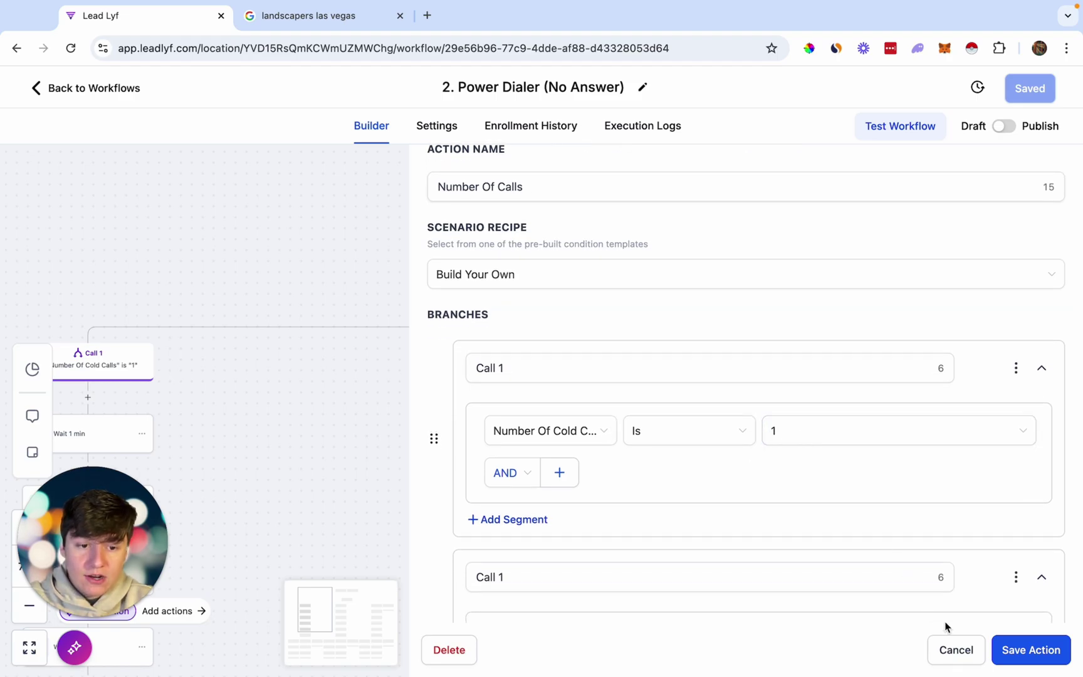
pyautogui.click(953, 651)
# - Examine the first call's no-answer sequence and open the Voicemail 1 (Mention Sms) action to view its recording
pyautogui.hscroll(-5, 360, 367)
pyautogui.scroll(-1, 360, 368)
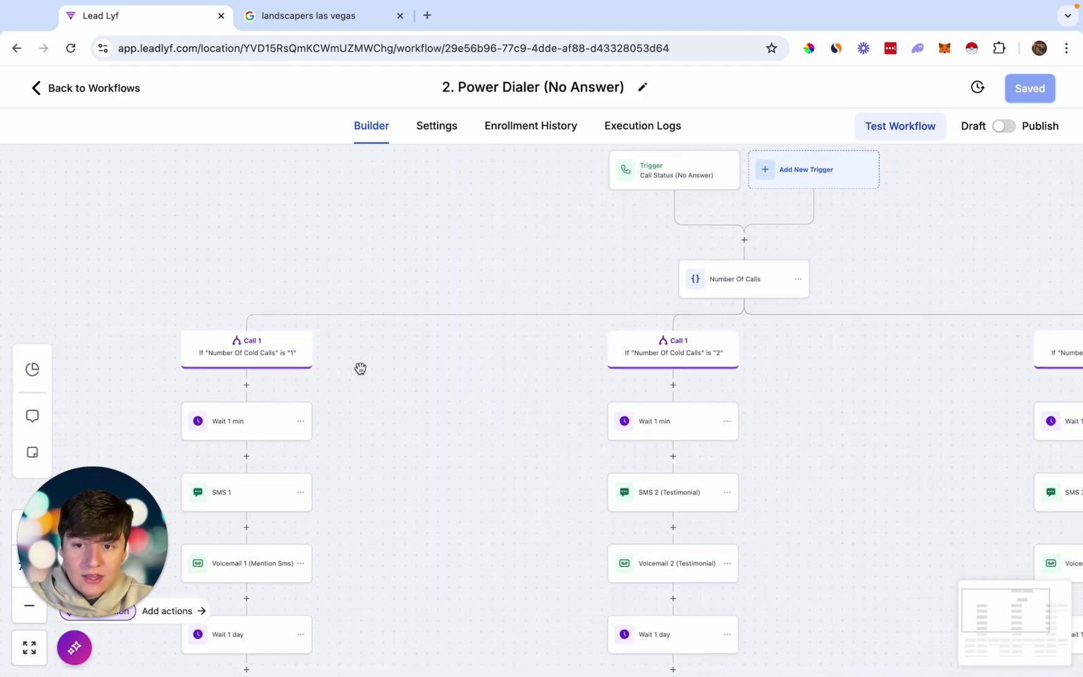
pyautogui.scroll(-2, 376, 379)
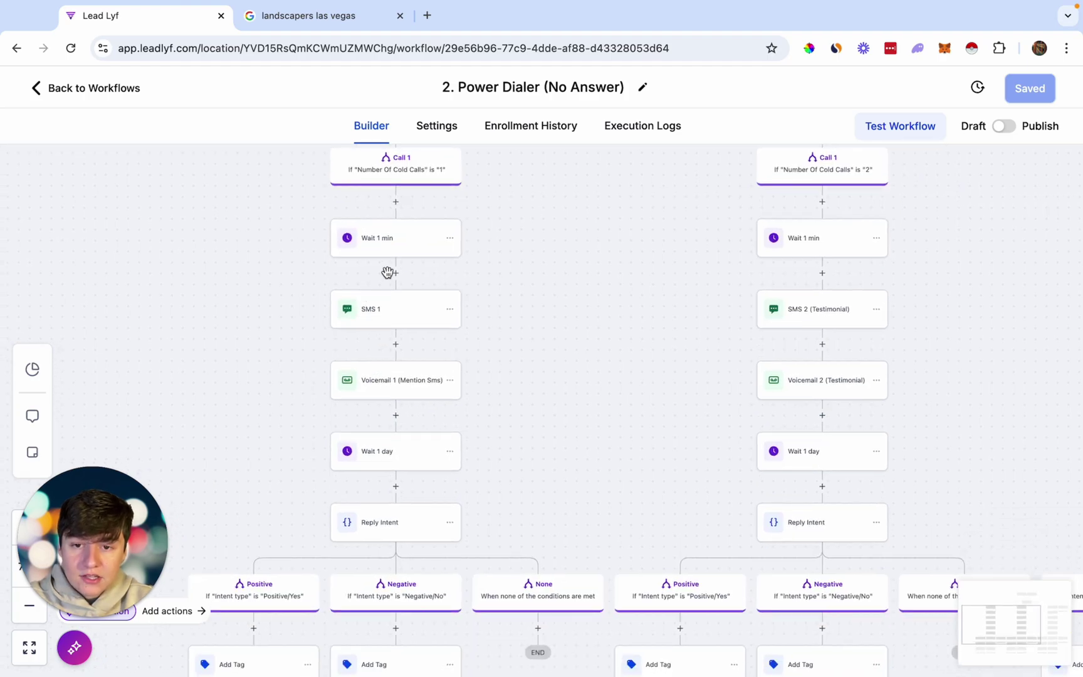
pyautogui.scroll(-1, 426, 326)
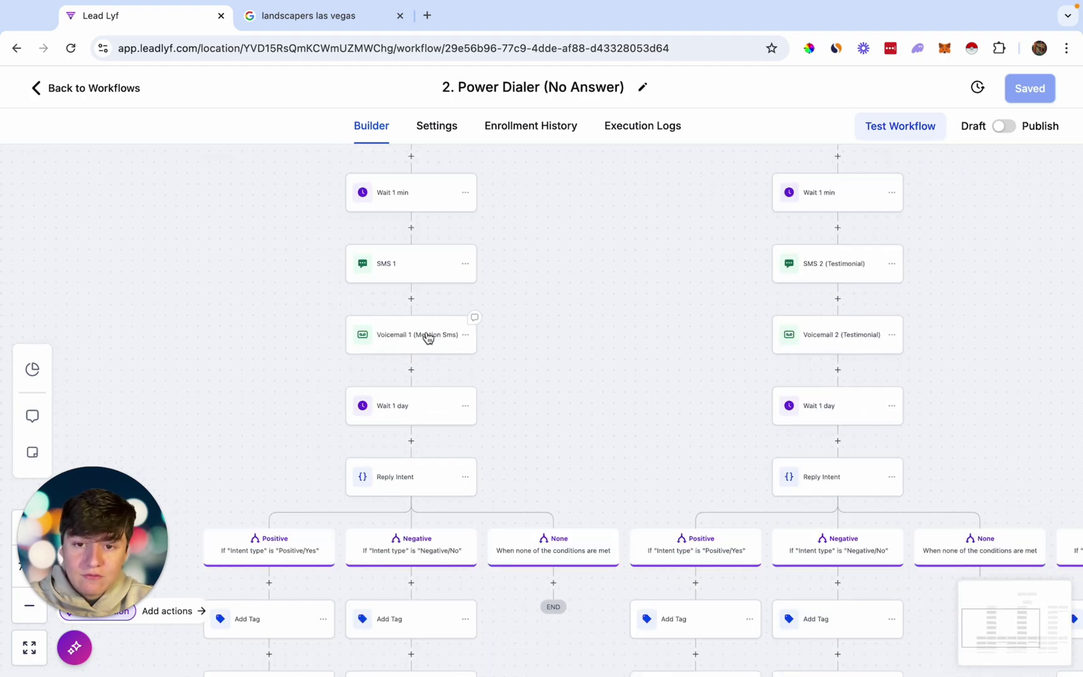
pyautogui.click(431, 336)
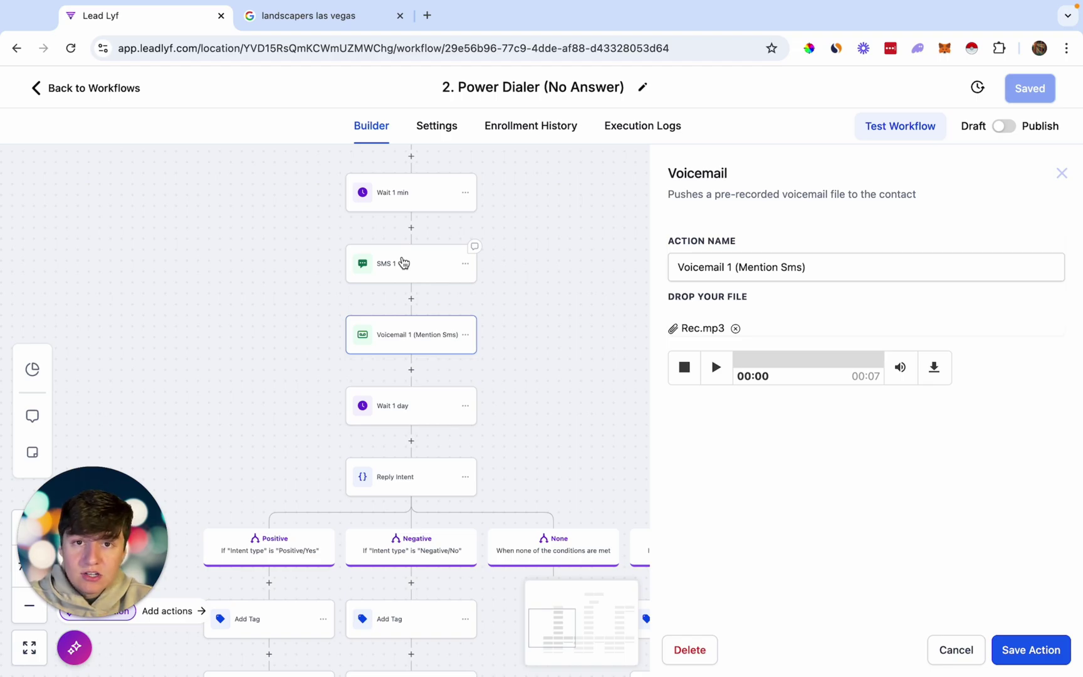
# - Review the Positive and Negative intent conditions of the first call's Reply Intent step and close it without changes
pyautogui.scroll(-5, 411, 419)
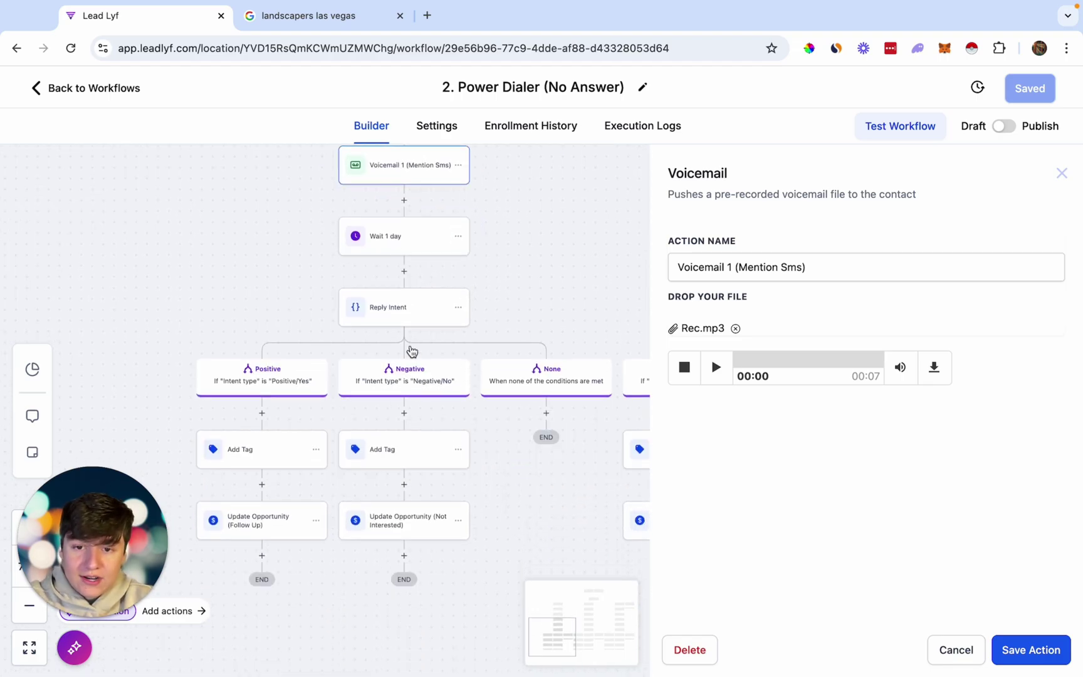
pyautogui.click(404, 319)
pyautogui.scroll(-5, 645, 450)
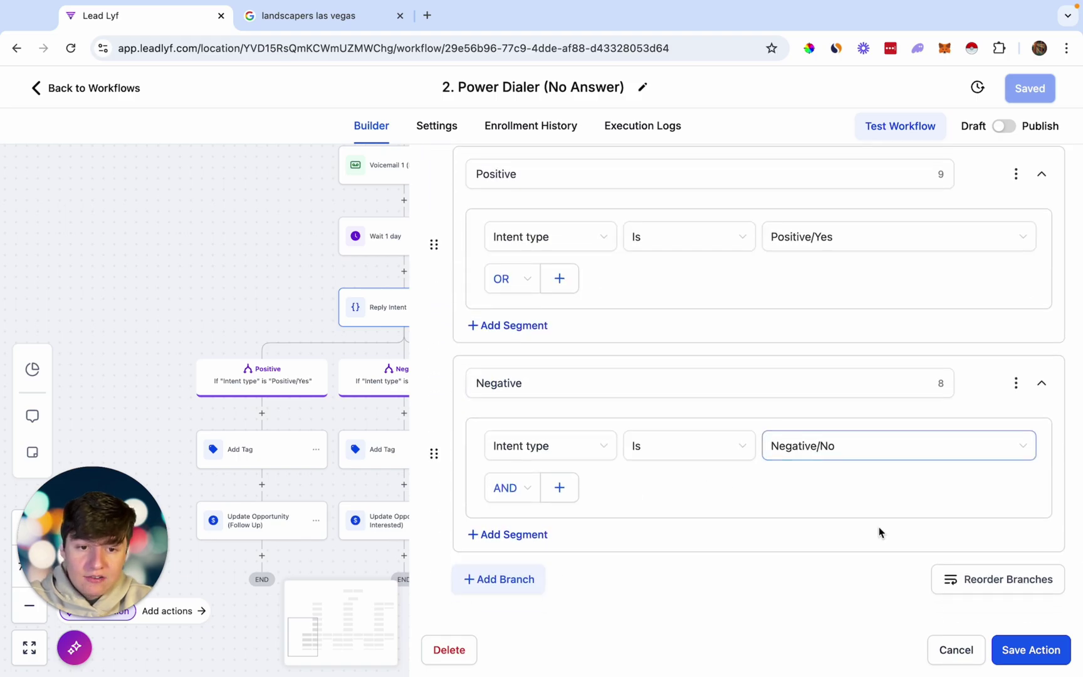
pyautogui.press('Escape')
pyautogui.scroll(-1, 288, 428)
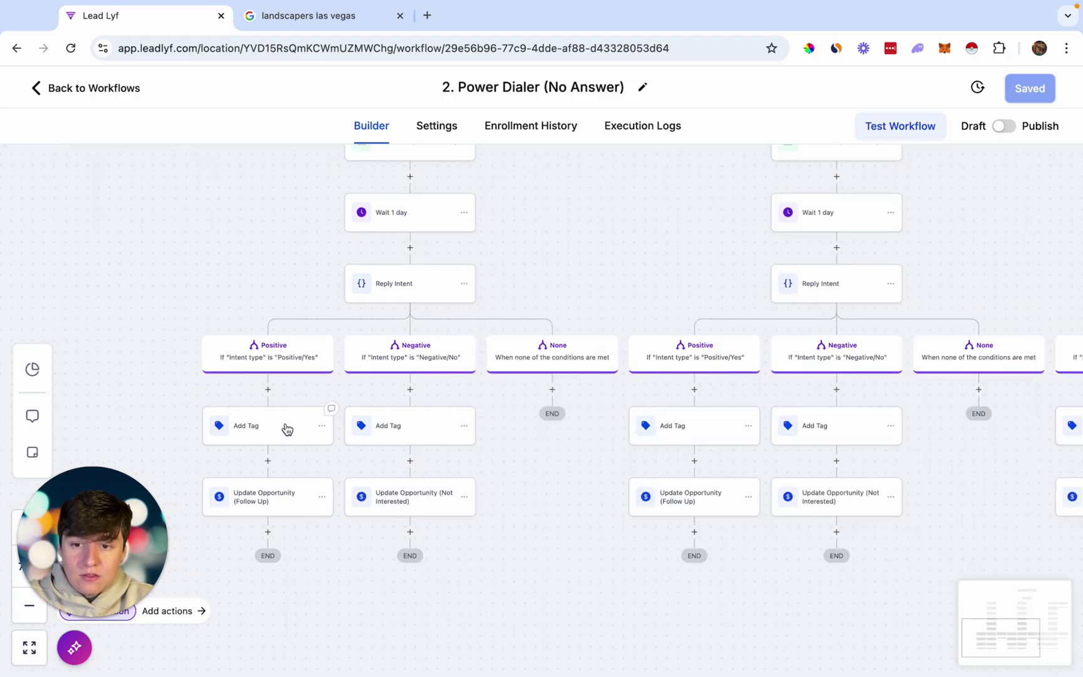
# - Review the Add Tag and Update Opportunity settings in the first call's Positive and Negative reply branches
pyautogui.click(264, 431)
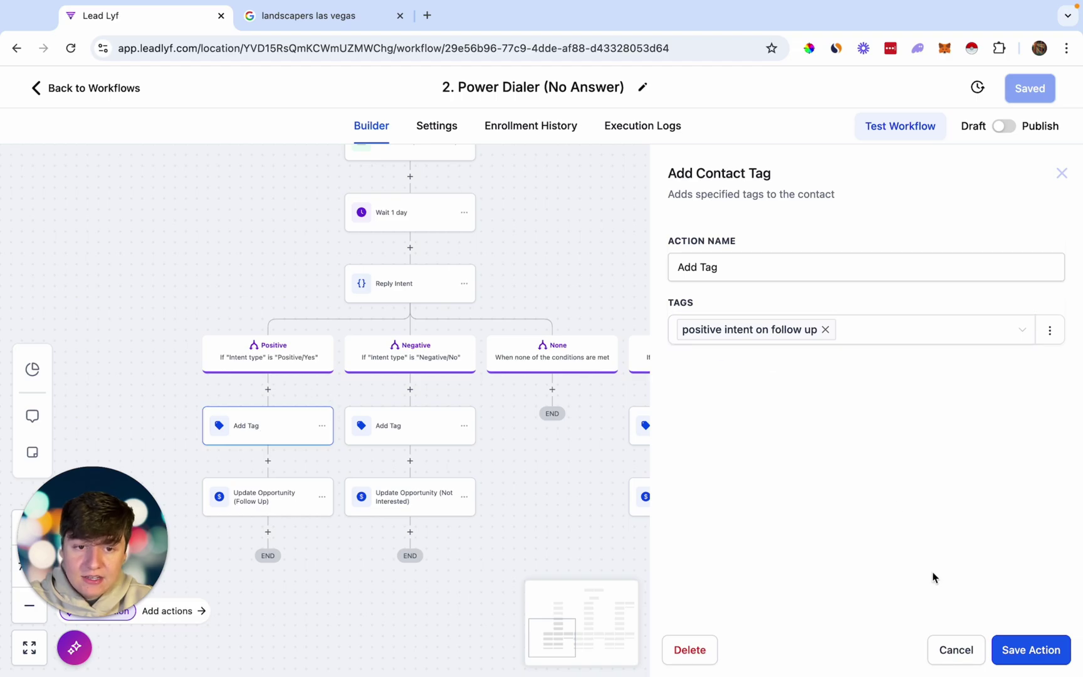
pyautogui.press('Escape')
pyautogui.click(273, 508)
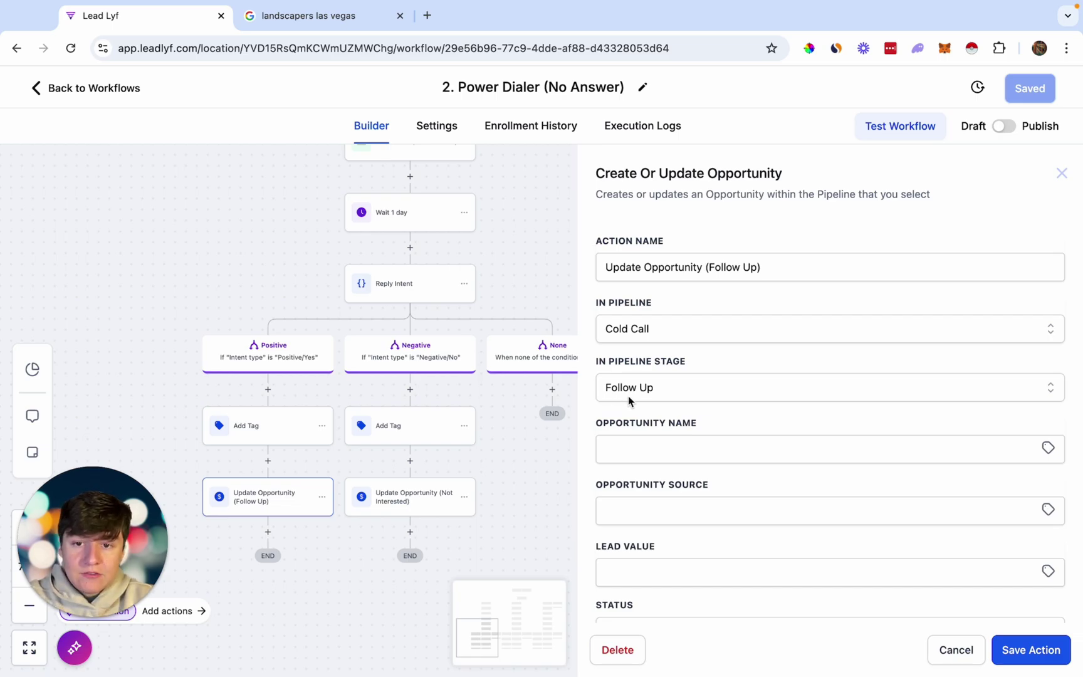
pyautogui.click(395, 428)
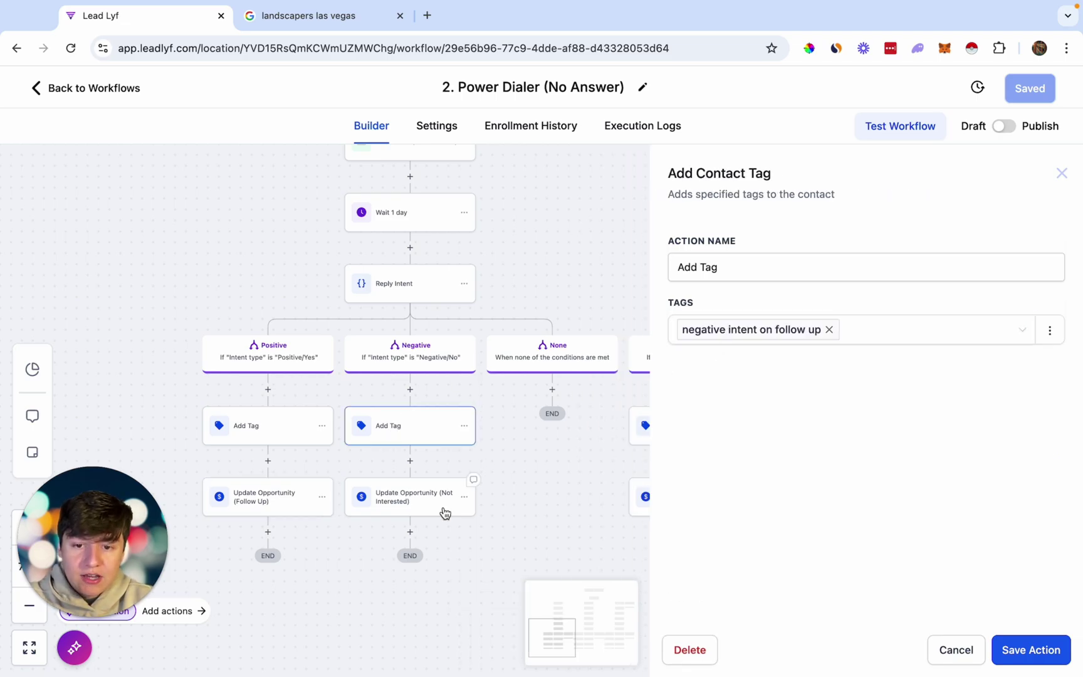
pyautogui.click(422, 506)
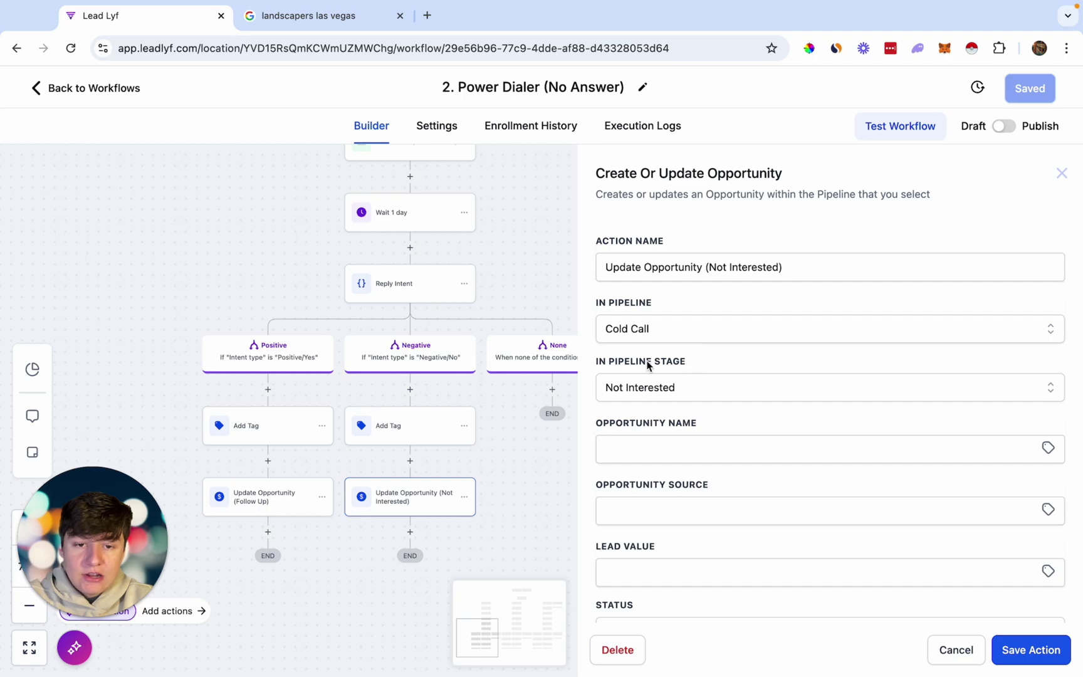
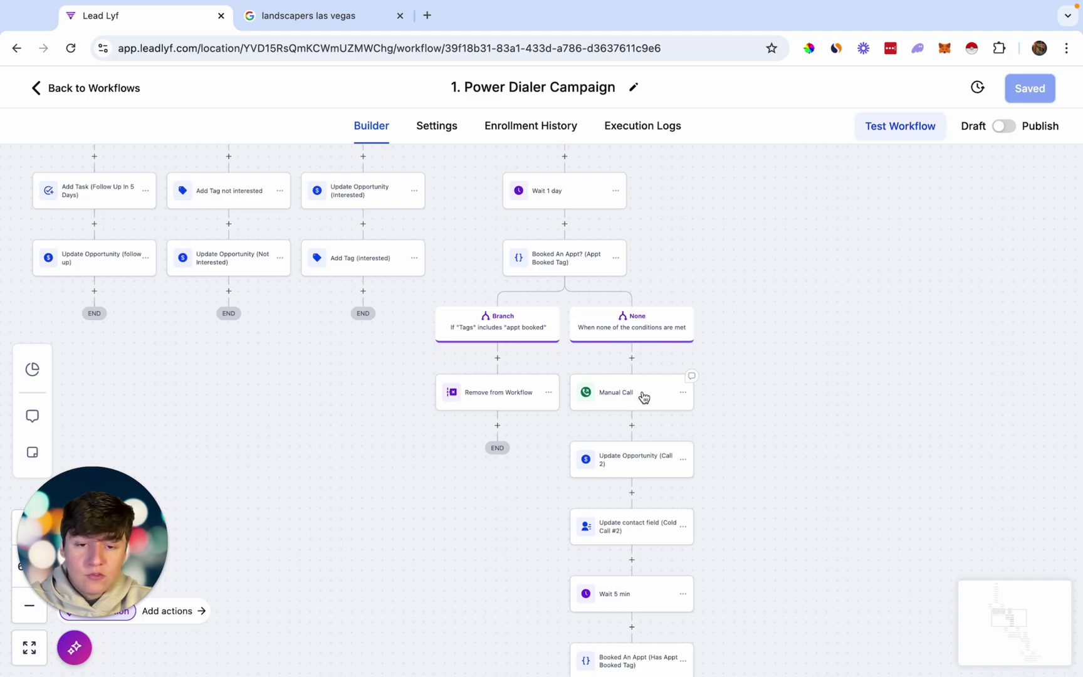
# - Review the second call's Update contact field (Cold Call #2) action and close it without changes
pyautogui.scroll(-3, 669, 409)
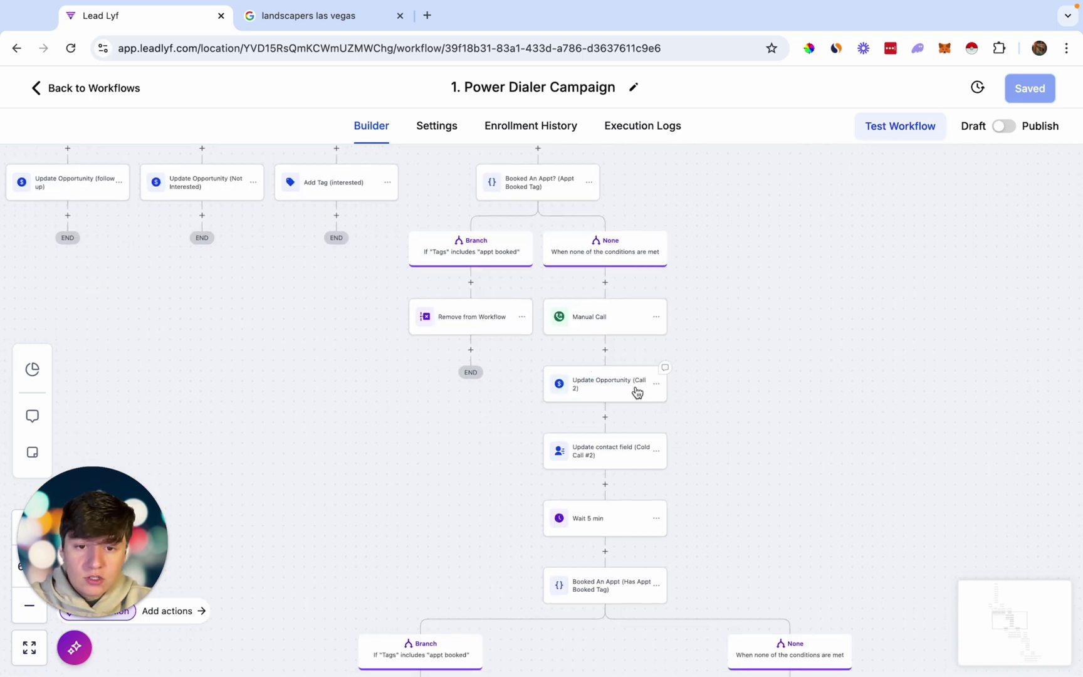
pyautogui.scroll(-3, 631, 386)
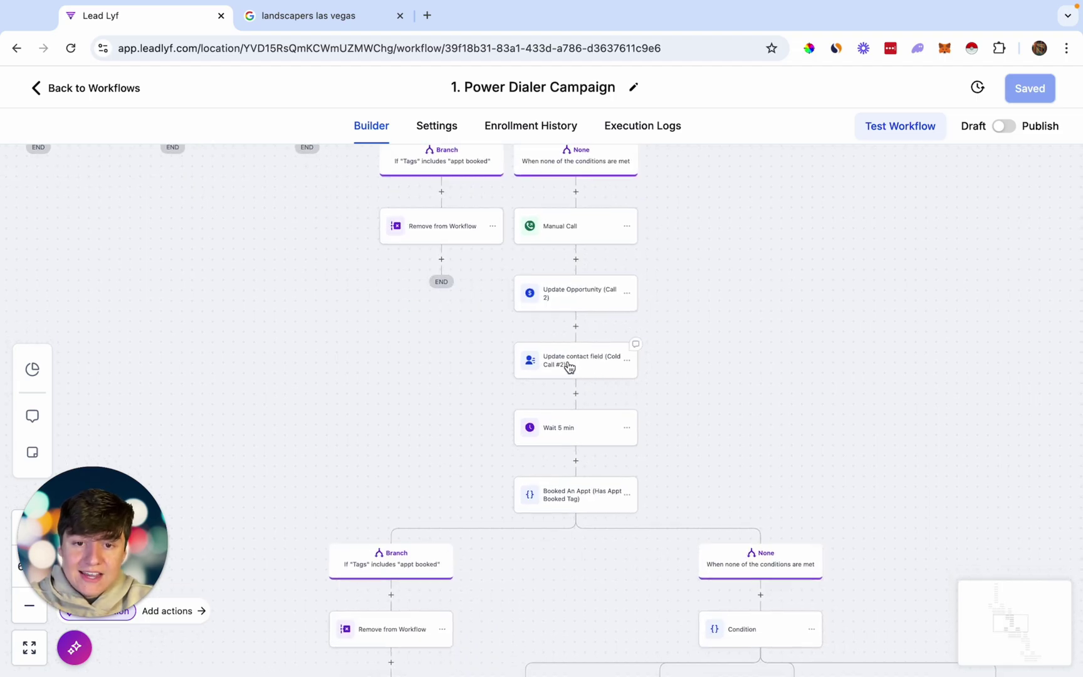
pyautogui.click(589, 362)
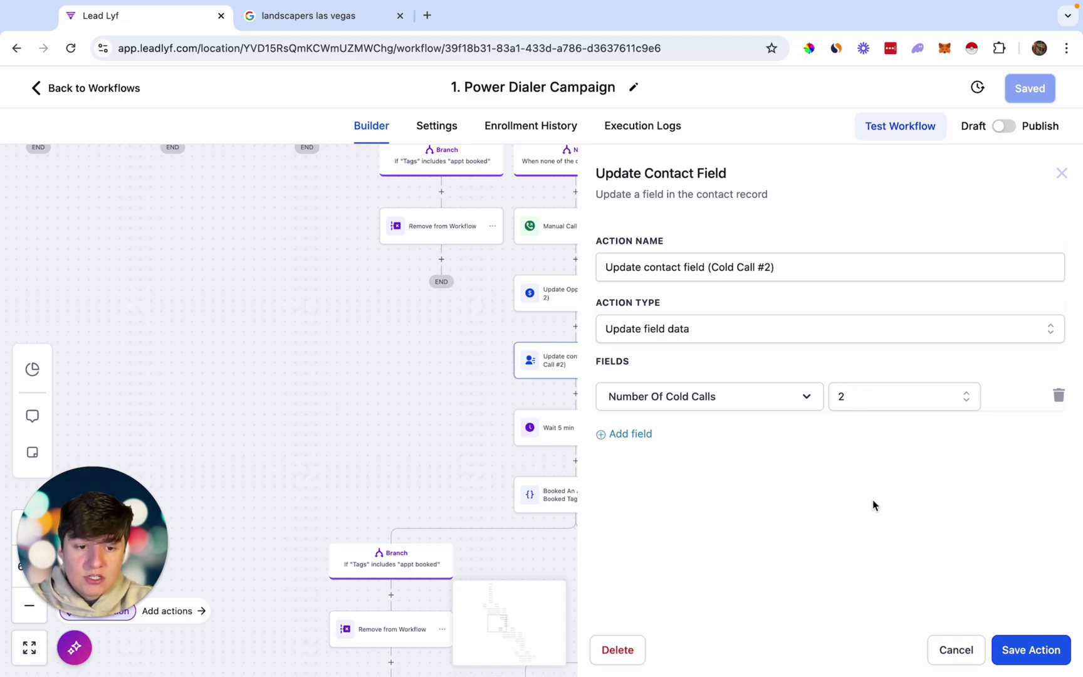
pyautogui.click(947, 649)
# - Examine the second call's appointment check and its Follow Up, Not Interested, Interested and None result branches
pyautogui.scroll(-4, 584, 444)
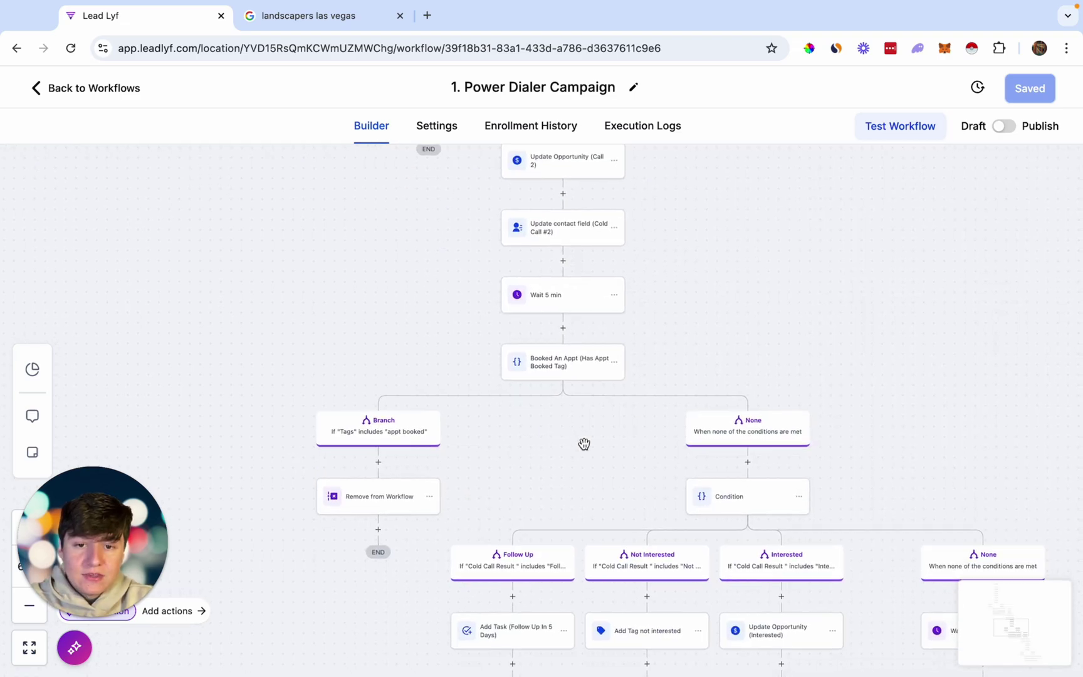
pyautogui.scroll(-4, 375, 489)
pyautogui.hscroll(2, 374, 489)
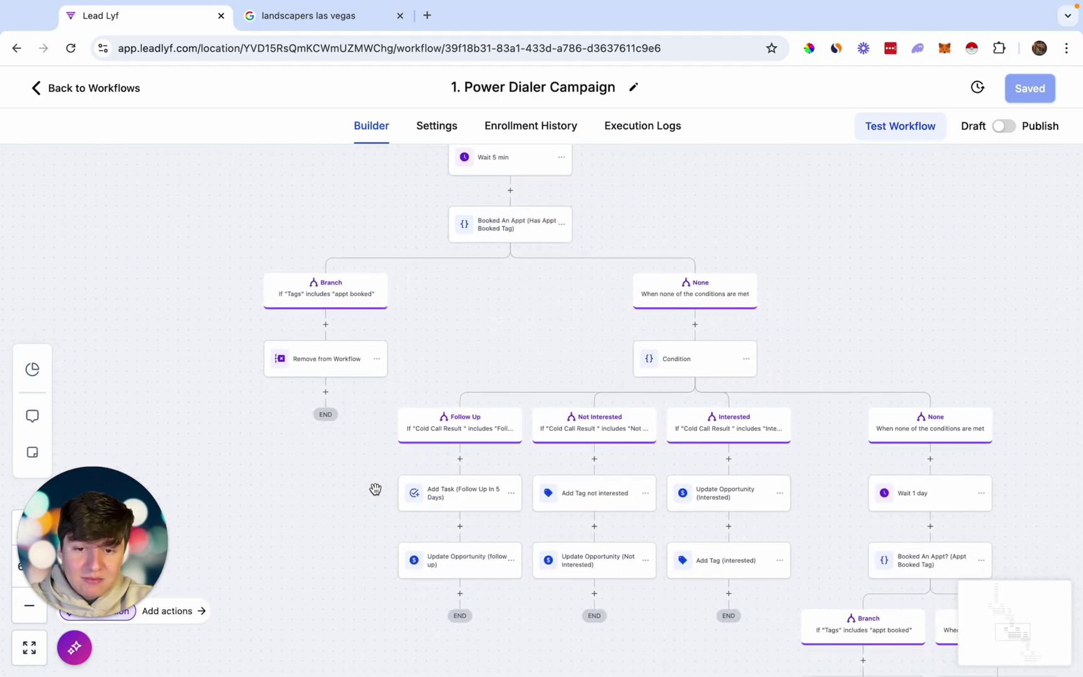
pyautogui.scroll(-2, 375, 489)
pyautogui.hscroll(1, 375, 489)
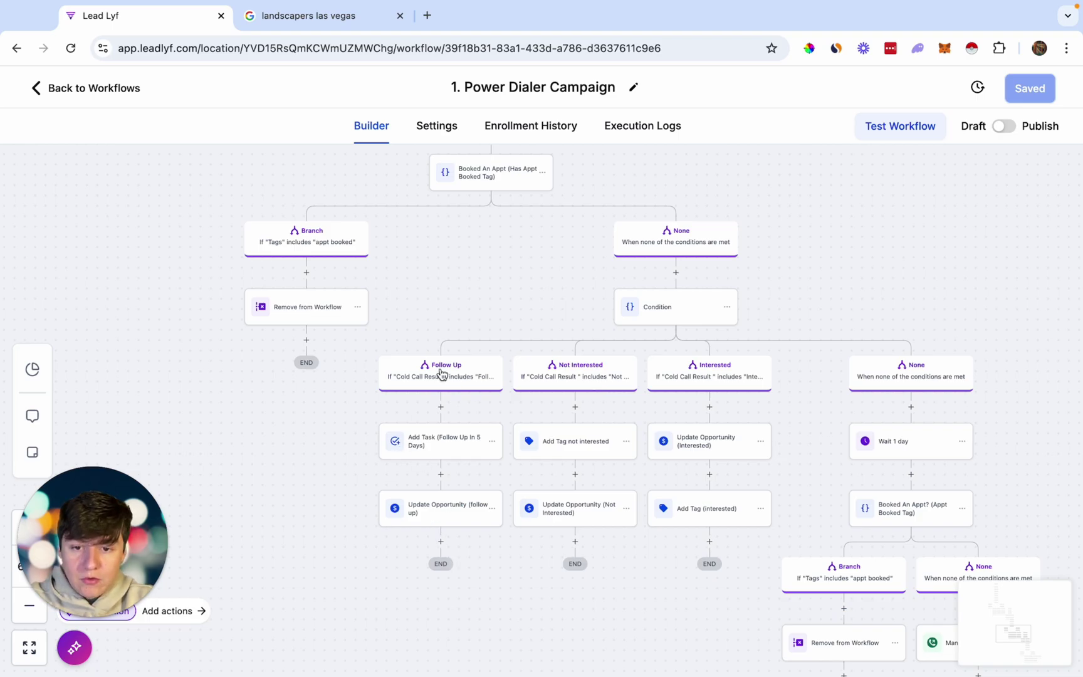
pyautogui.scroll(-1, 403, 499)
pyautogui.hscroll(2, 403, 500)
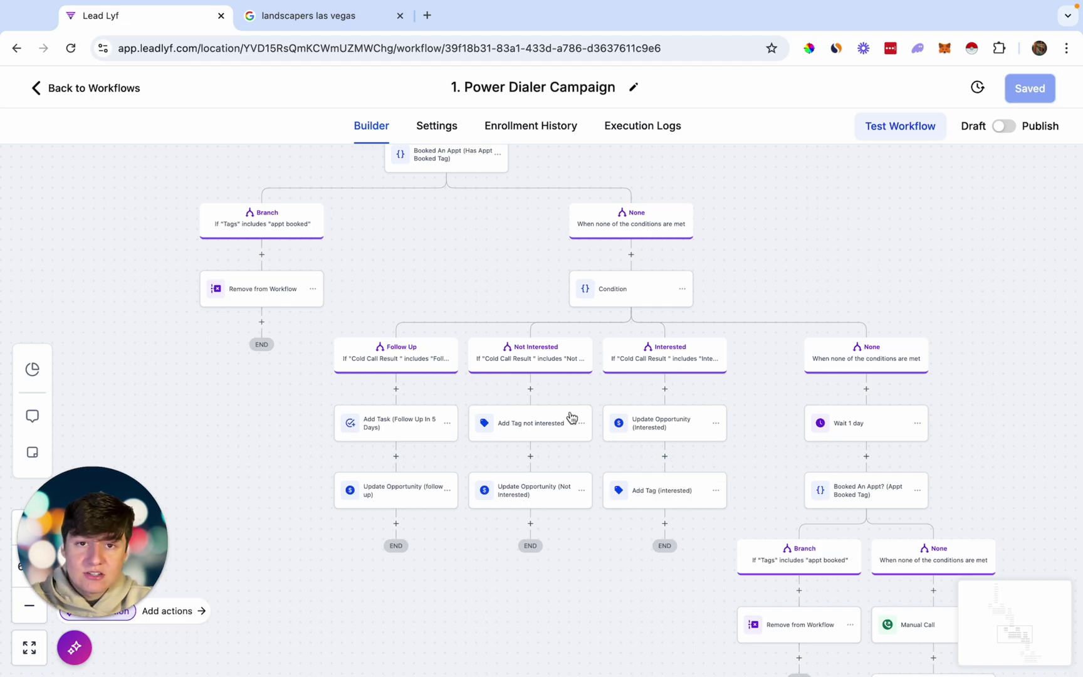
# - Open the 2. Power Dialer (No Answer) workflow and review the Number Of Calls condition's first two branches, closing it without changes
pyautogui.click(94, 88)
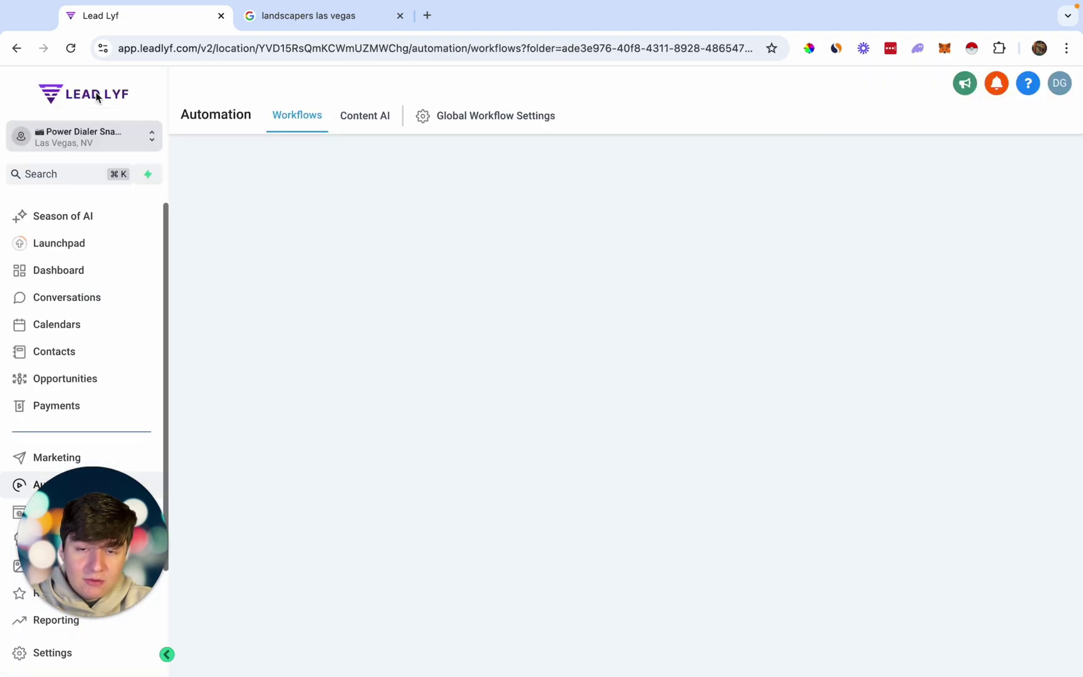
pyautogui.click(279, 434)
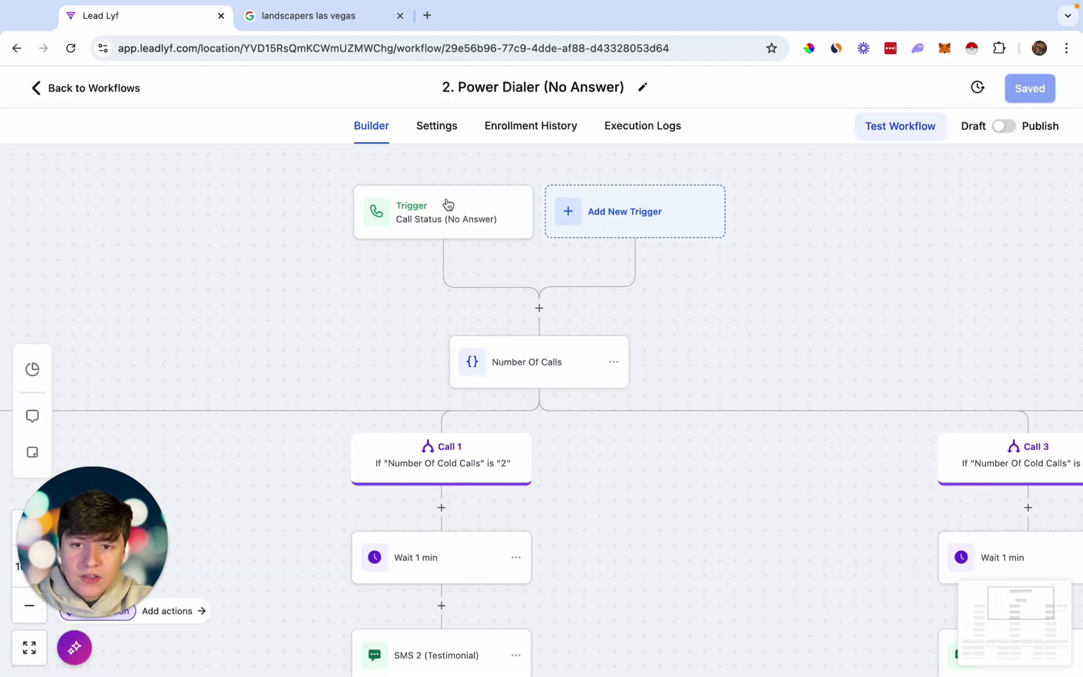
pyautogui.click(507, 355)
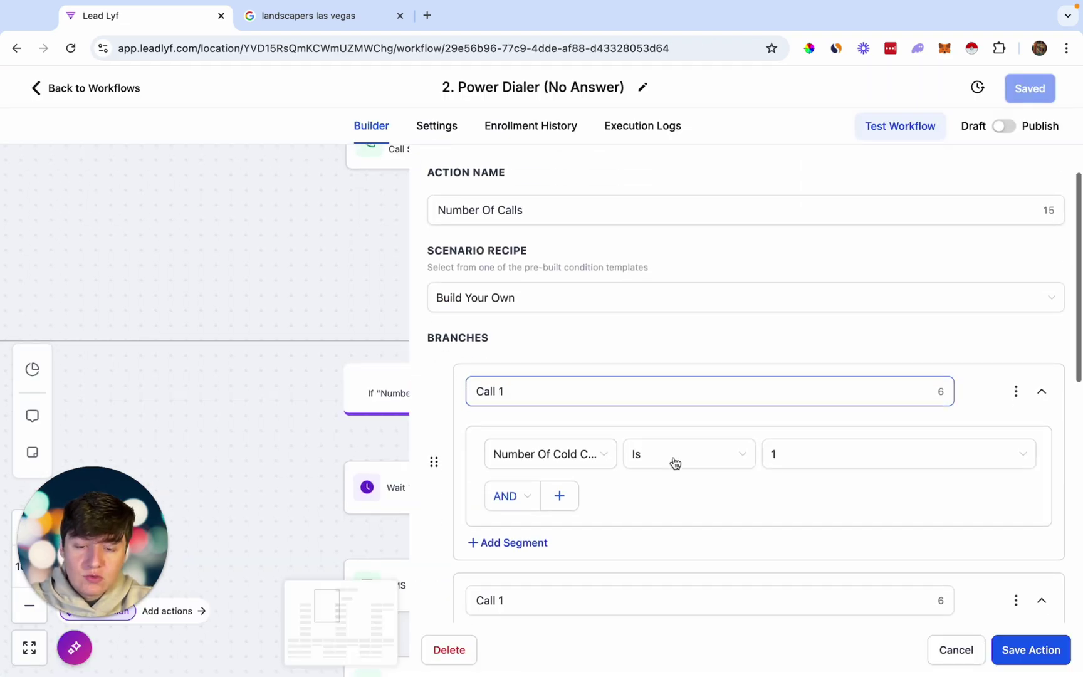
pyautogui.scroll(-4, 687, 520)
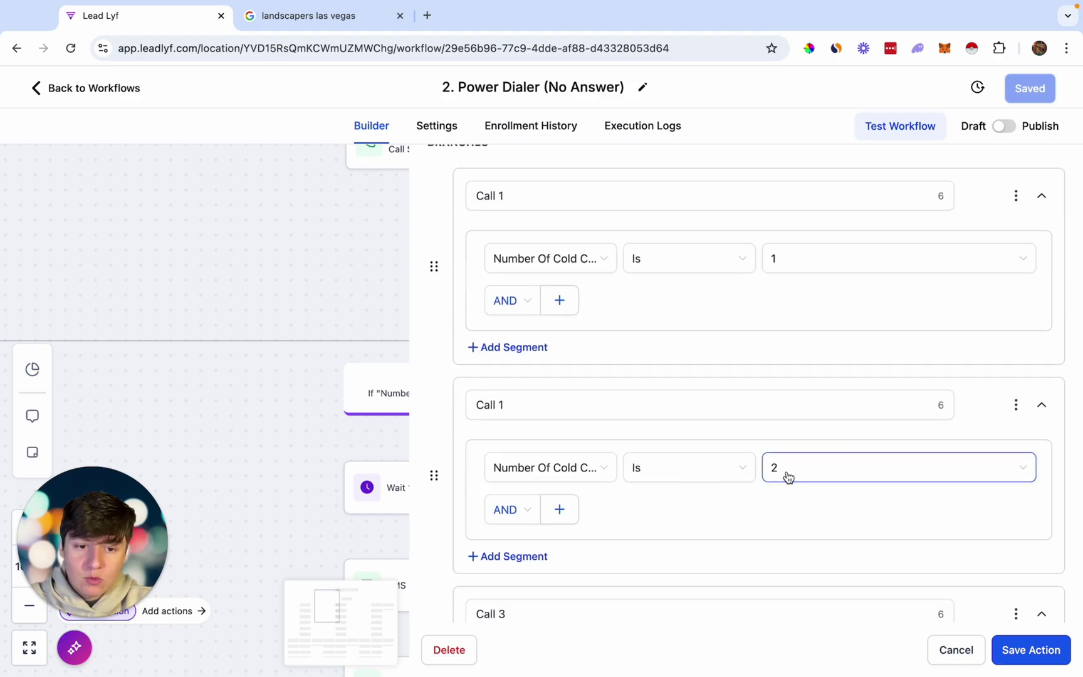
pyautogui.click(954, 647)
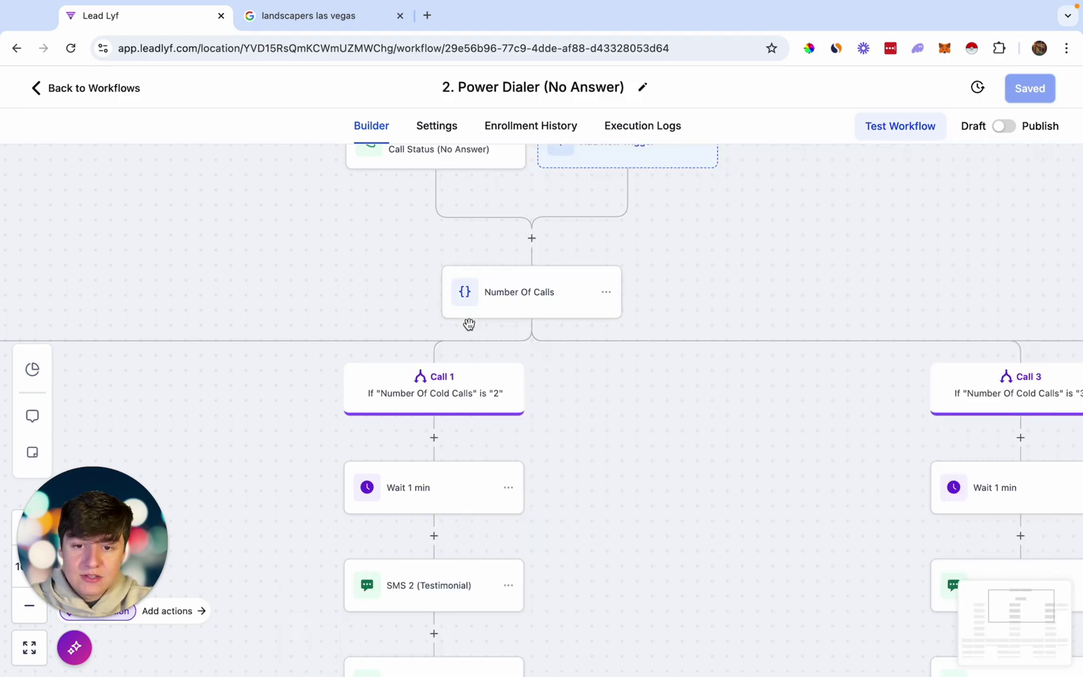
# - Review the second call's no-answer sequence, including the Voicemail 2 (Testimonial) action's recording and the reply branches, without making changes
pyautogui.scroll(-5, 469, 324)
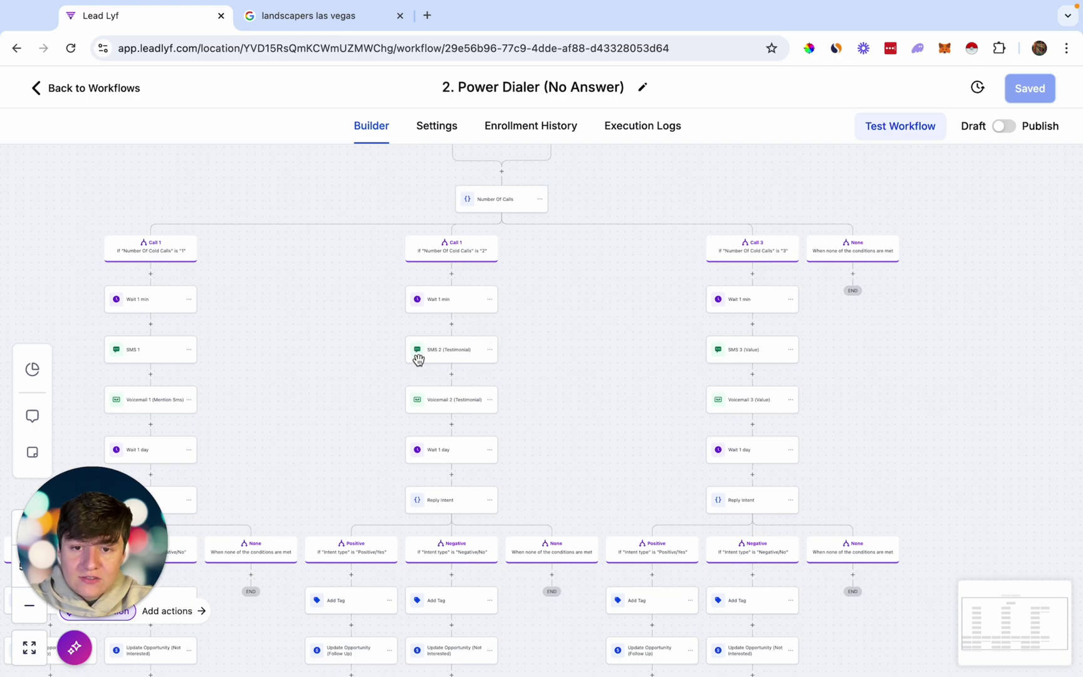
pyautogui.click(445, 407)
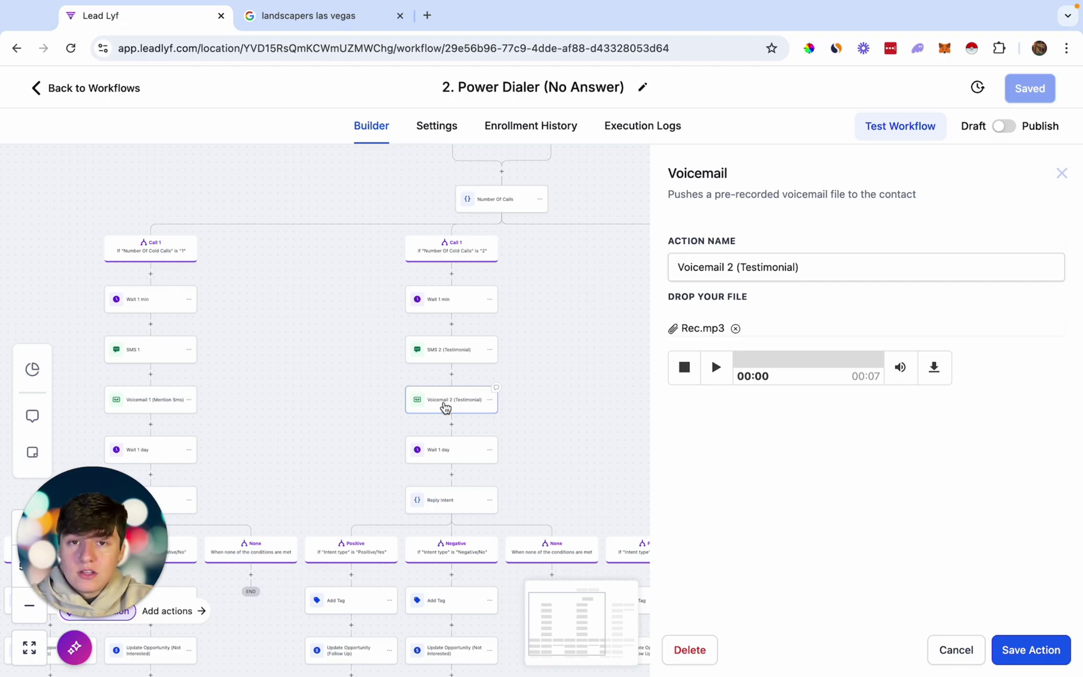
pyautogui.click(954, 649)
pyautogui.scroll(-3, 448, 464)
pyautogui.scroll(-2, 449, 461)
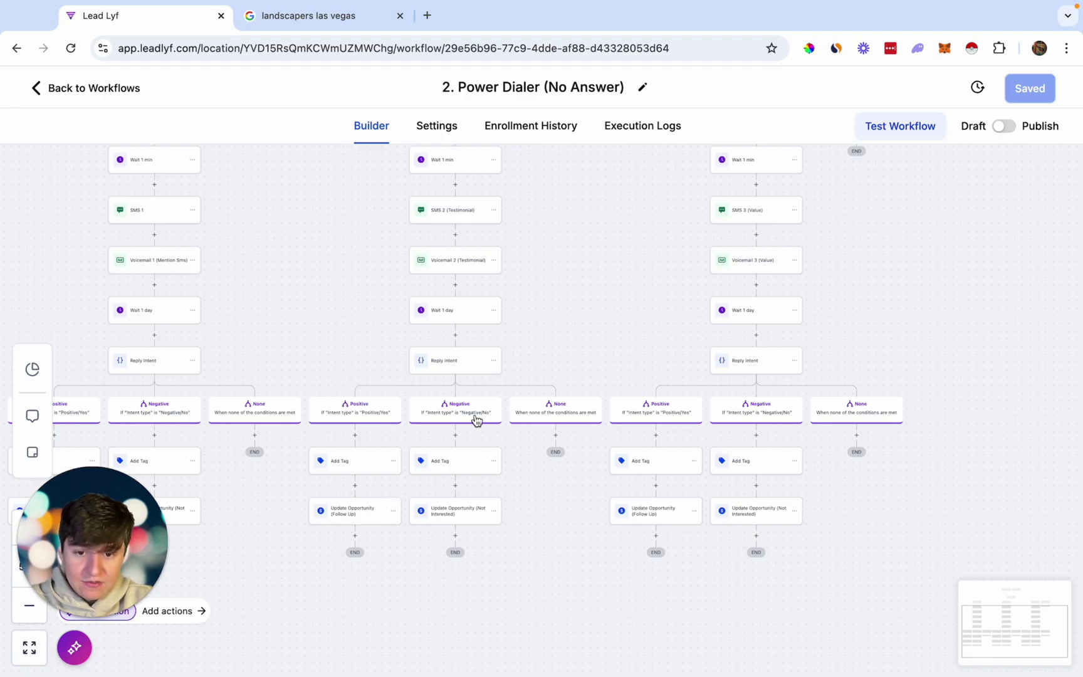
# - Return to the 1. Power Dialer Campaign workflow and examine the third call's sequence starting from its Manual Call action
pyautogui.click(86, 88)
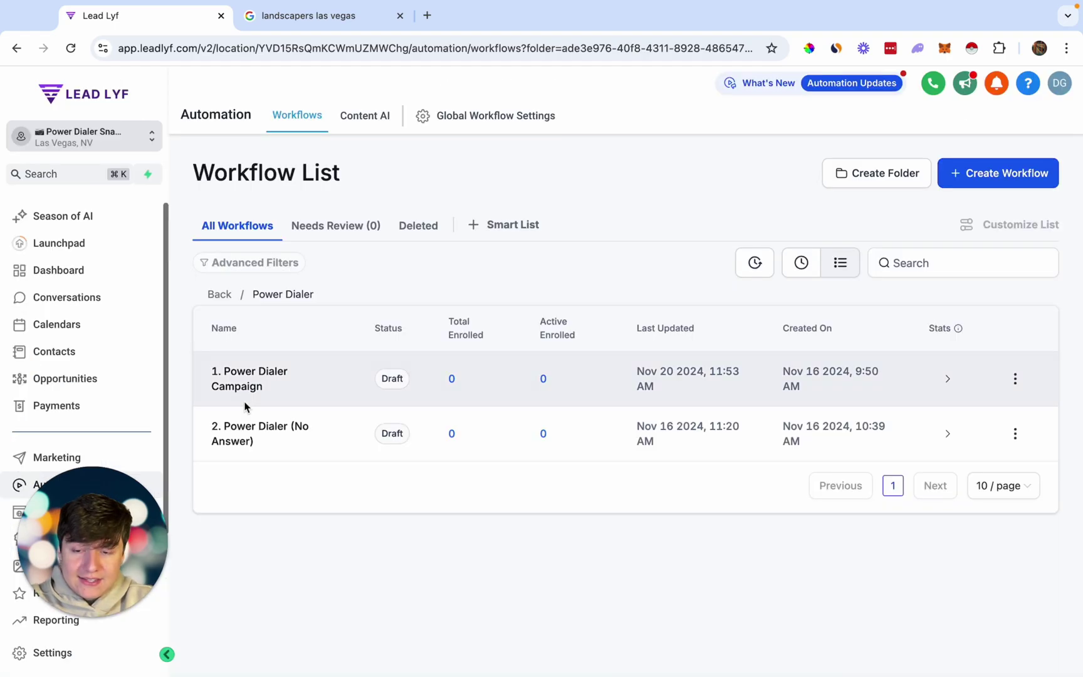
pyautogui.click(245, 392)
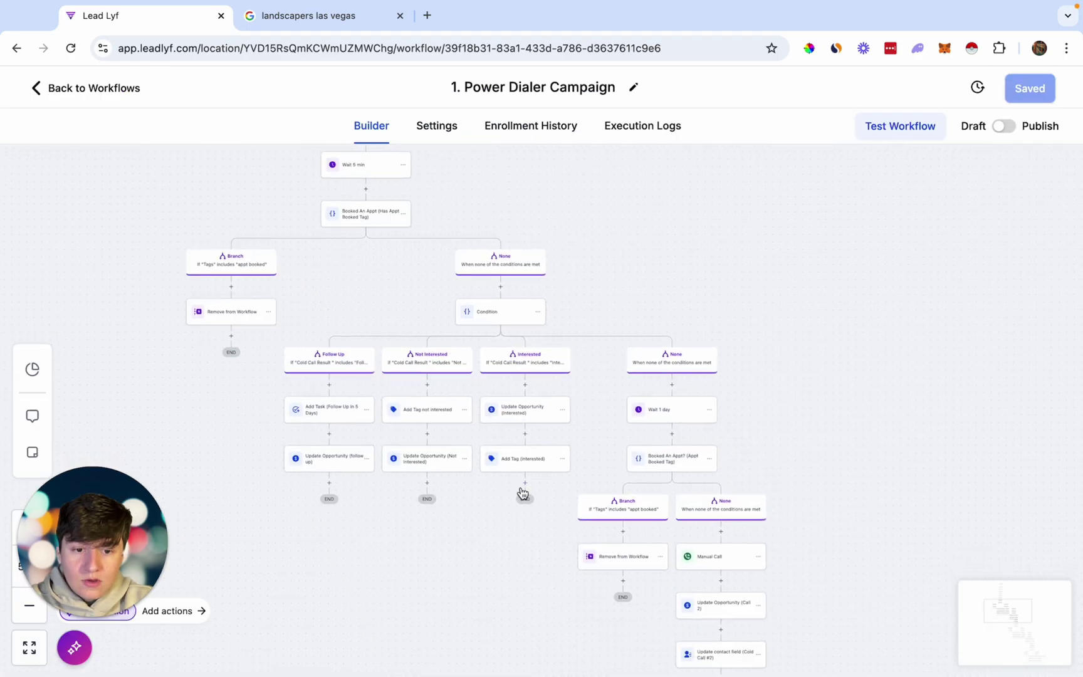
pyautogui.scroll(-5, 520, 490)
pyautogui.scroll(7, 520, 487)
pyautogui.scroll(-6, 520, 488)
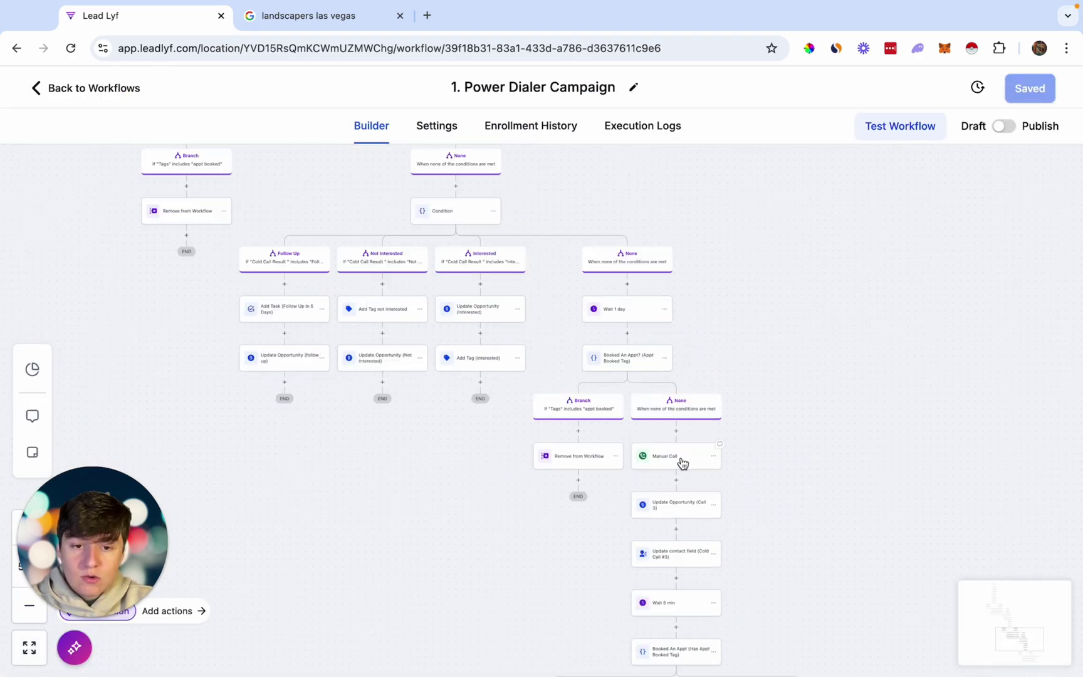
pyautogui.scroll(2, 698, 458)
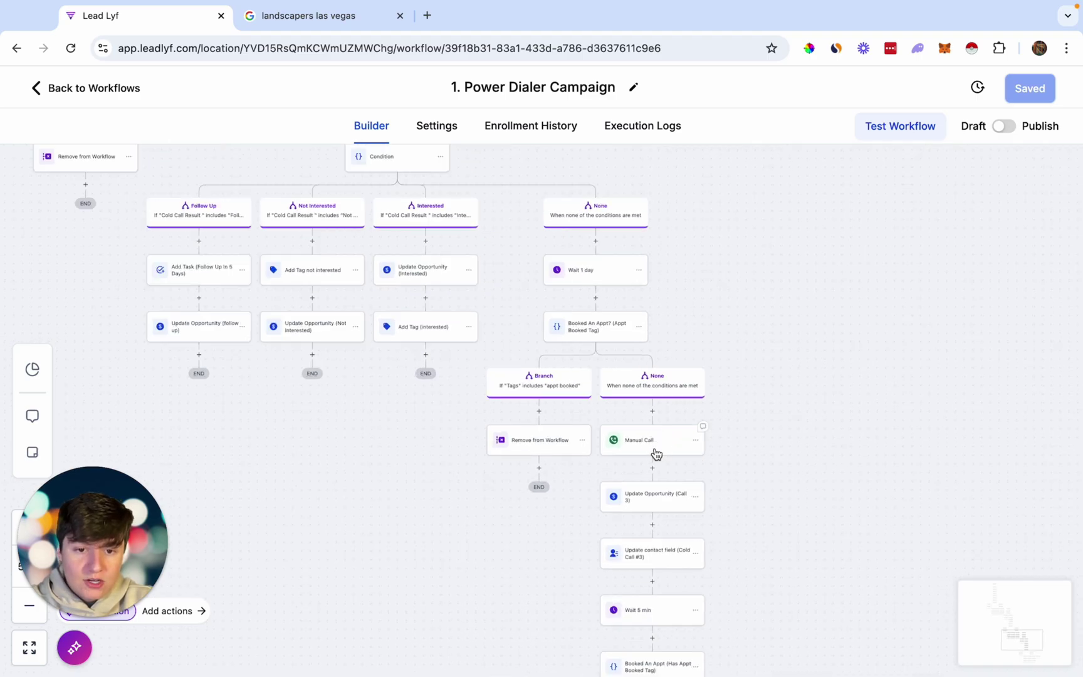
pyautogui.scroll(-5, 658, 451)
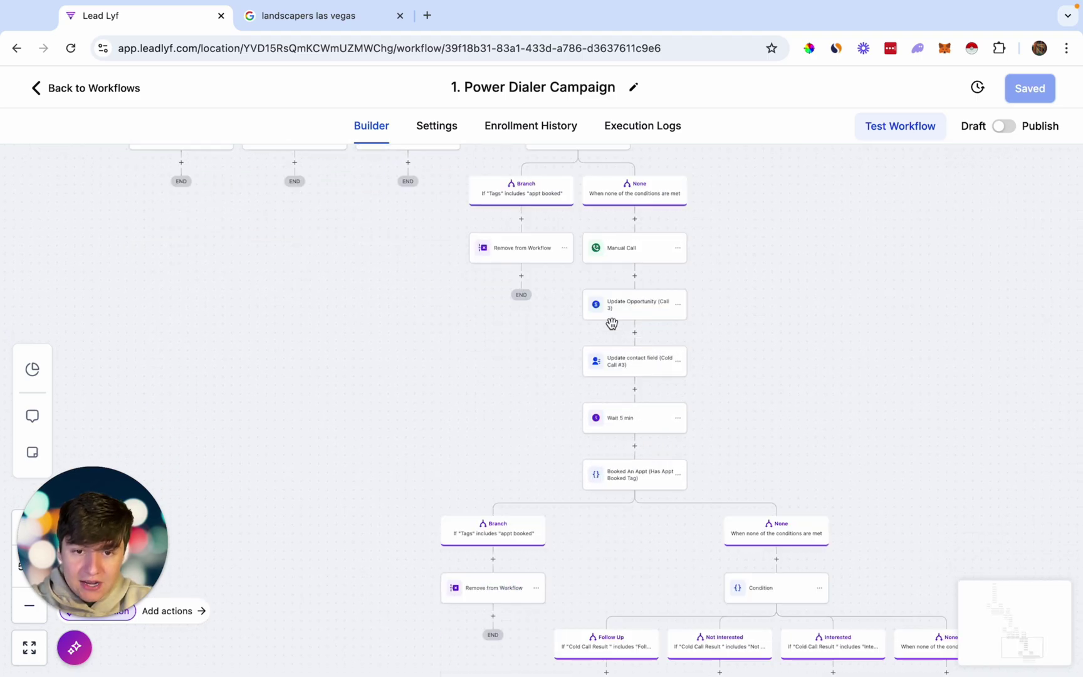
# - Review the Update contact field (Cold Call #3) action, close it without changes, and examine the third call's result branches
pyautogui.scroll(-2, 648, 308)
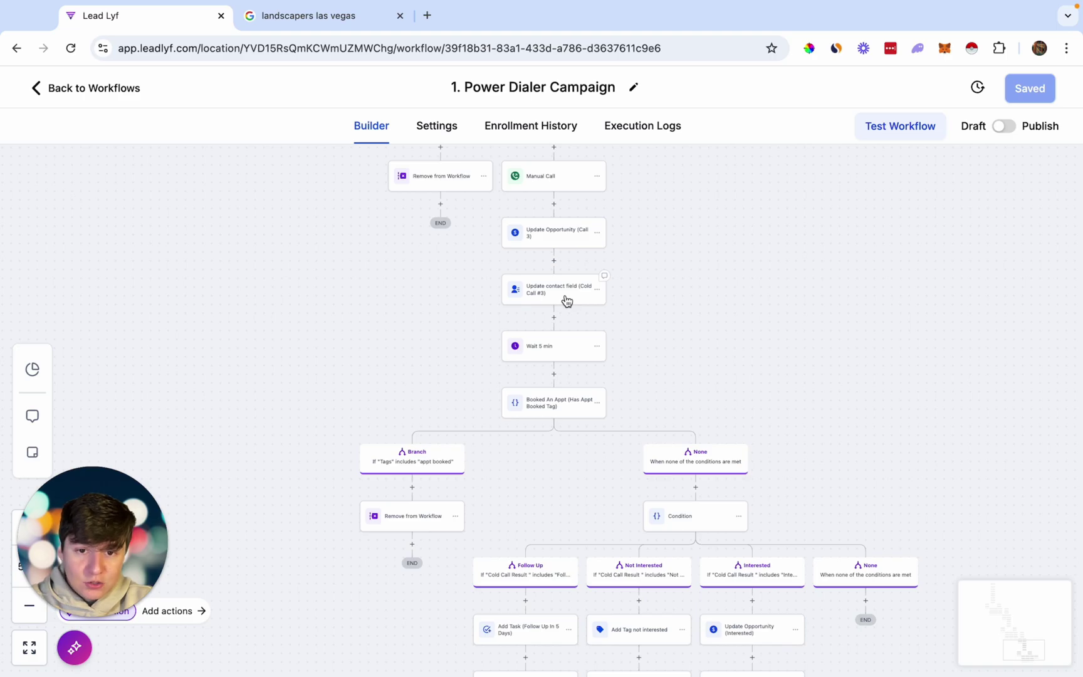
pyautogui.click(567, 301)
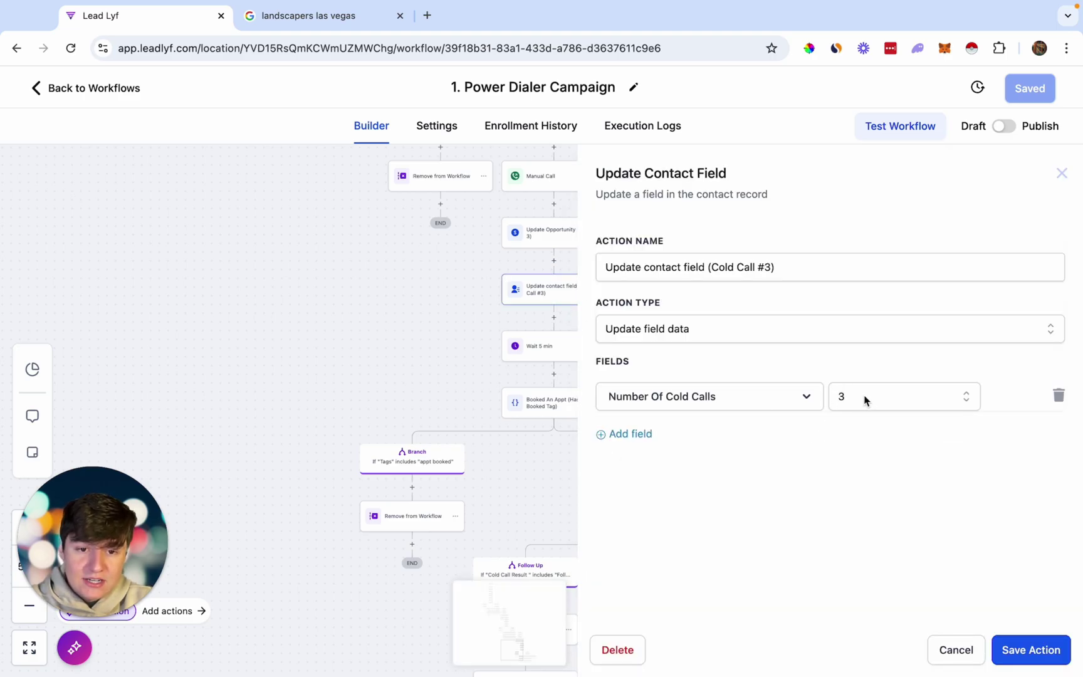
pyautogui.click(953, 652)
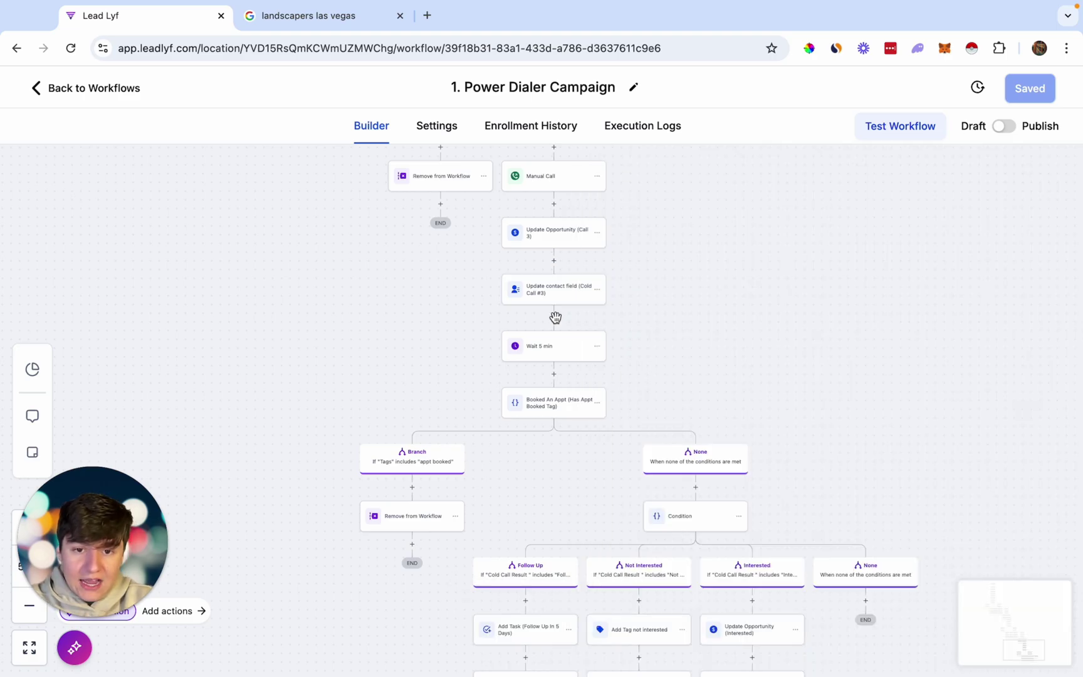
pyautogui.scroll(-2, 561, 392)
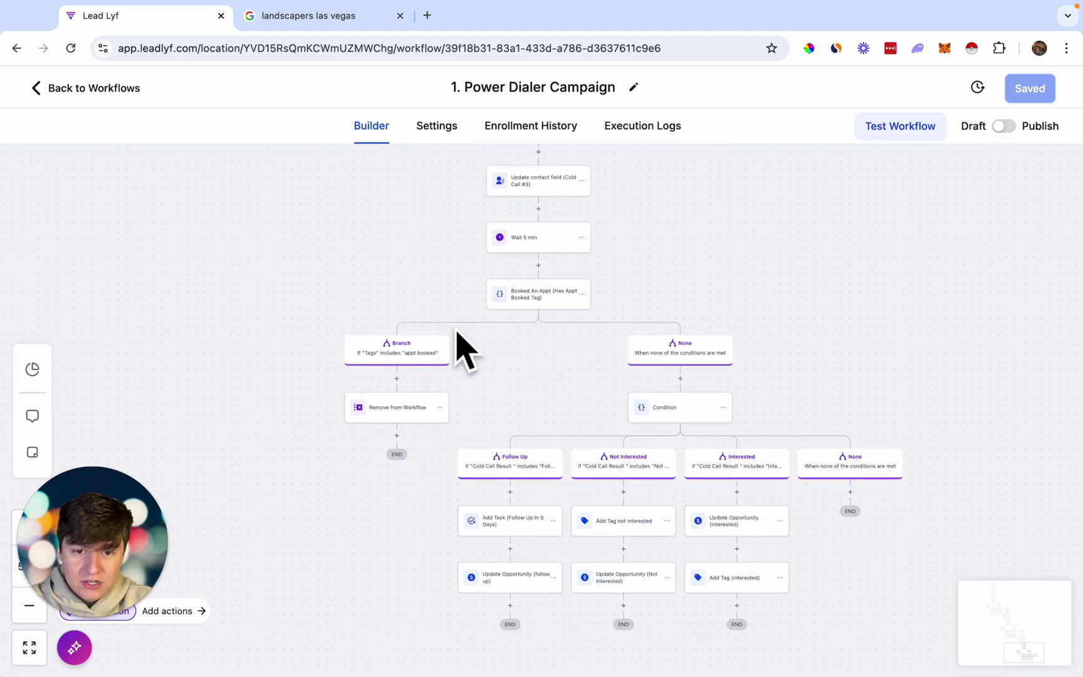
pyautogui.scroll(-3, 471, 394)
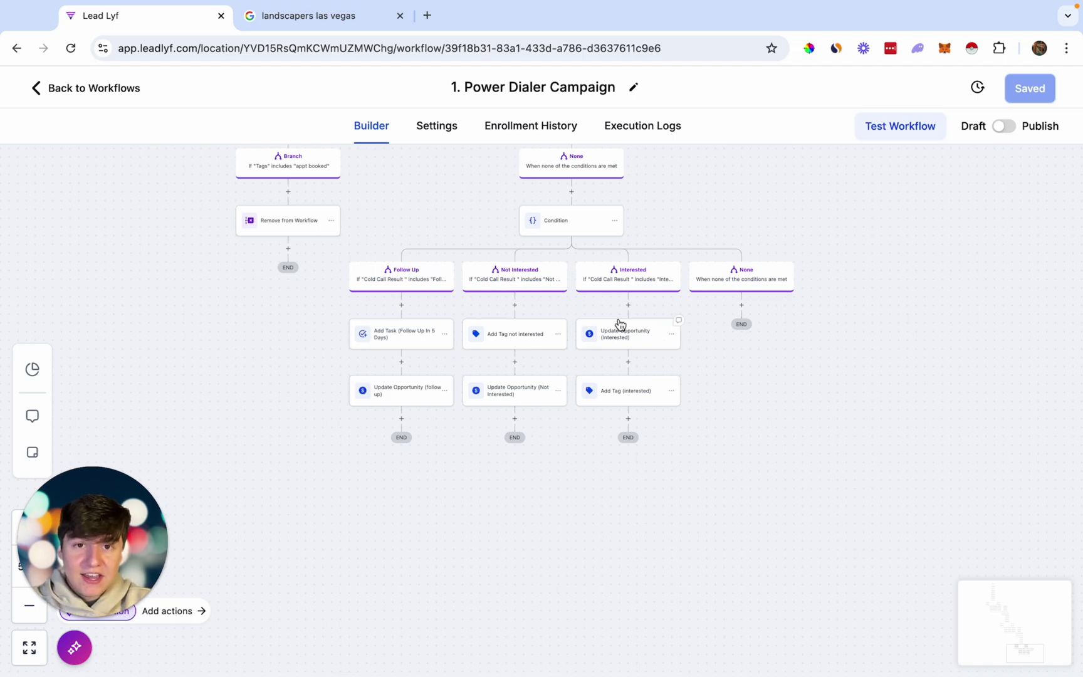
# - Reopen the 2. Power Dialer (No Answer) workflow and review the Number Of Calls condition through the Call 3 branch, closing it without changes
pyautogui.click(109, 92)
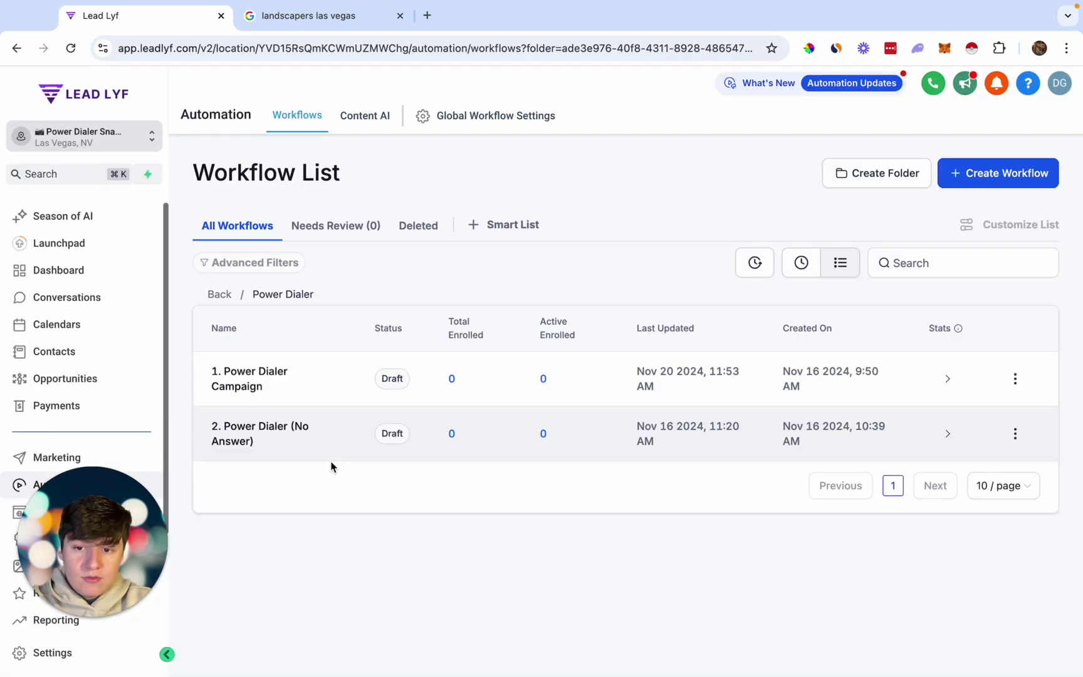
pyautogui.click(279, 435)
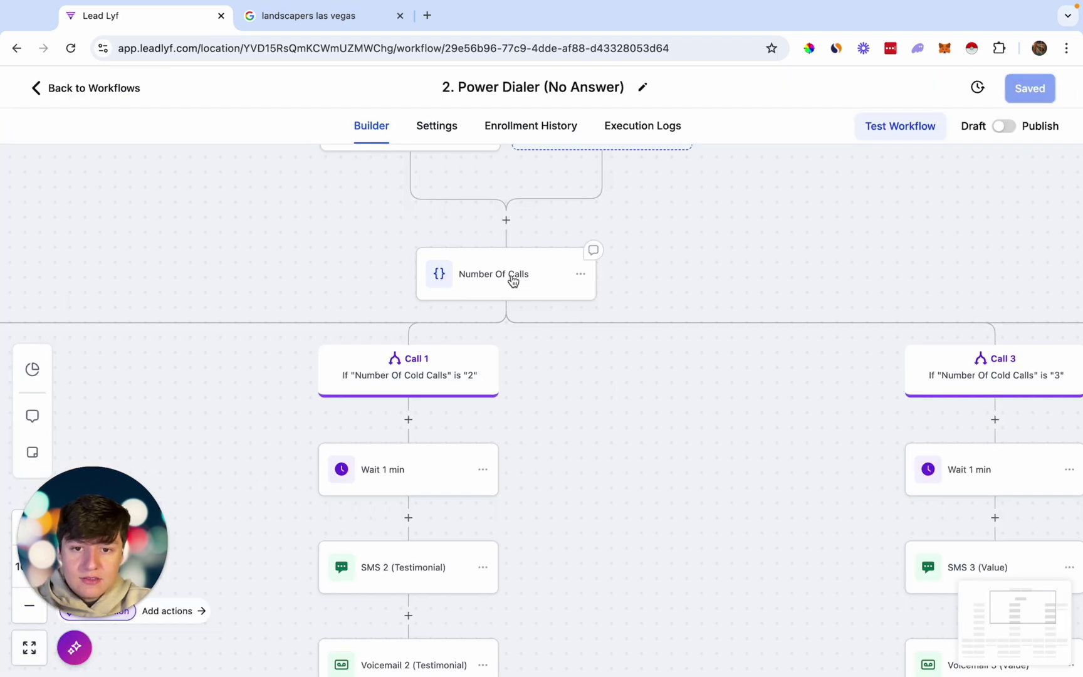
pyautogui.click(514, 279)
pyautogui.scroll(-5, 648, 450)
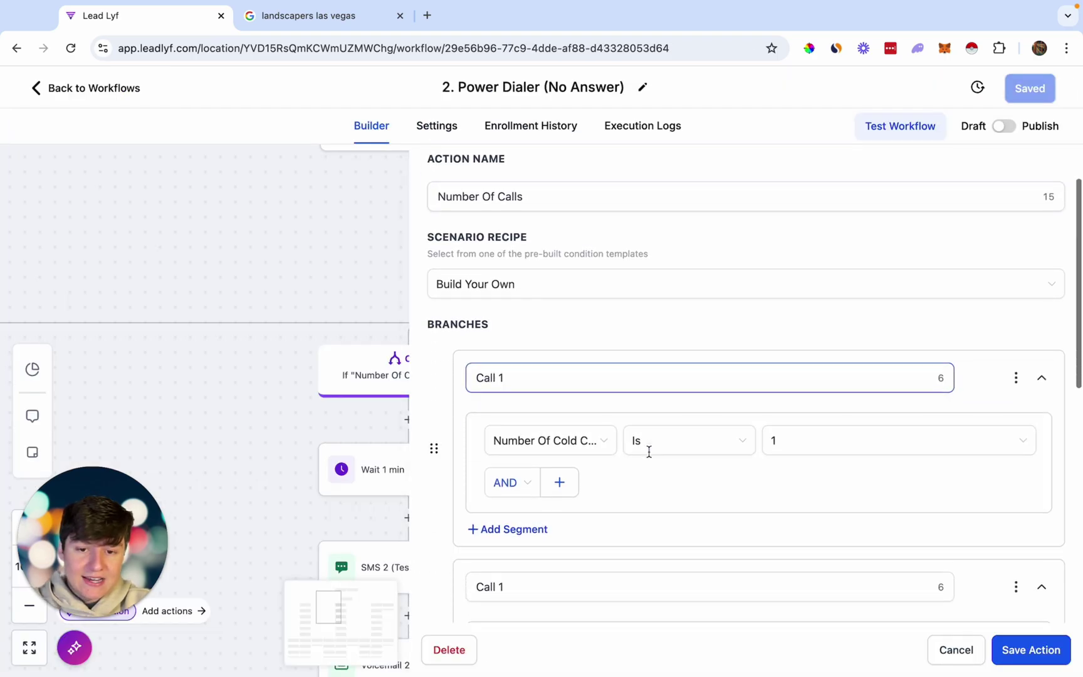
pyautogui.scroll(-3, 649, 452)
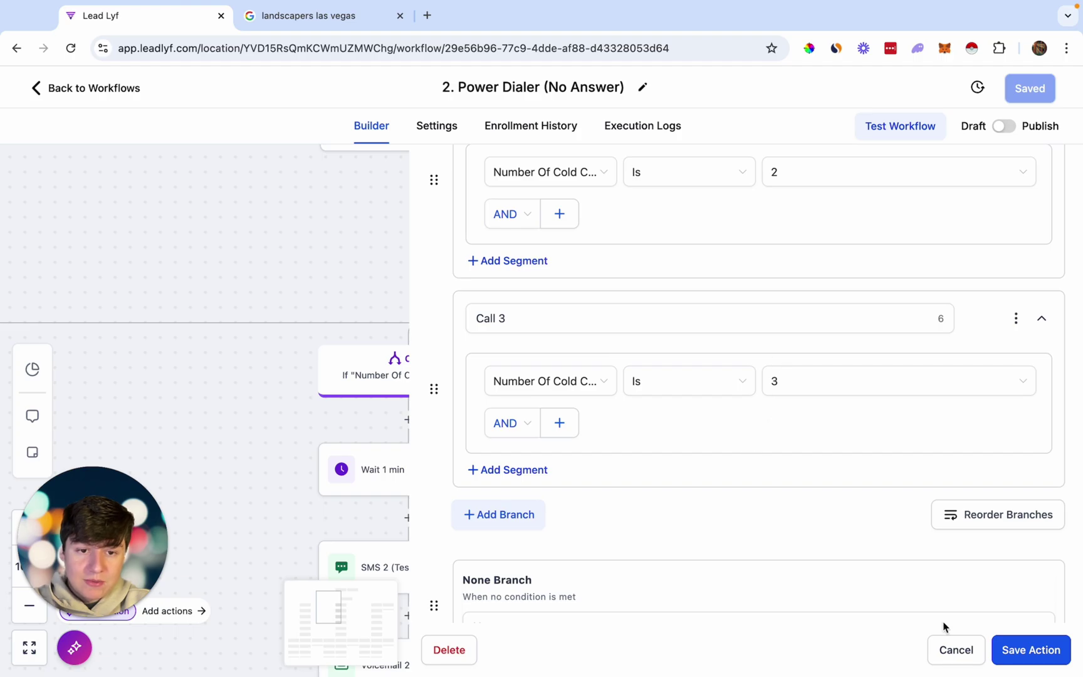
pyautogui.click(954, 649)
# - Examine the third call's no-answer sequence from the one-minute wait through the reply branches, and return to the workflow list
pyautogui.hscroll(5, 709, 339)
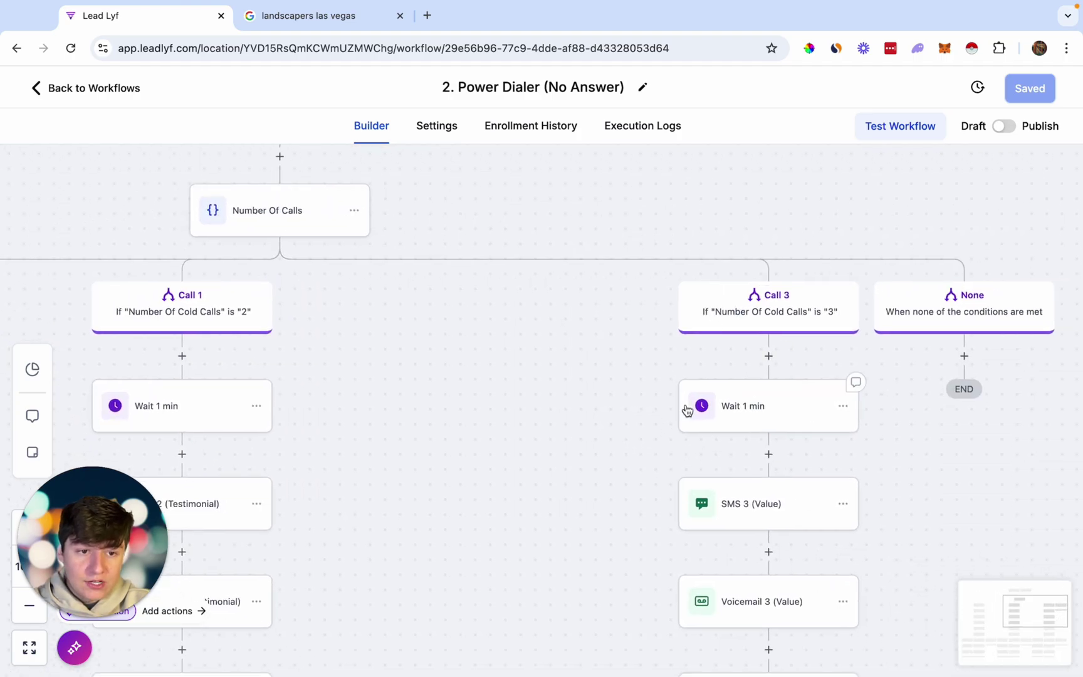
pyautogui.scroll(-5, 683, 376)
pyautogui.scroll(-1, 671, 352)
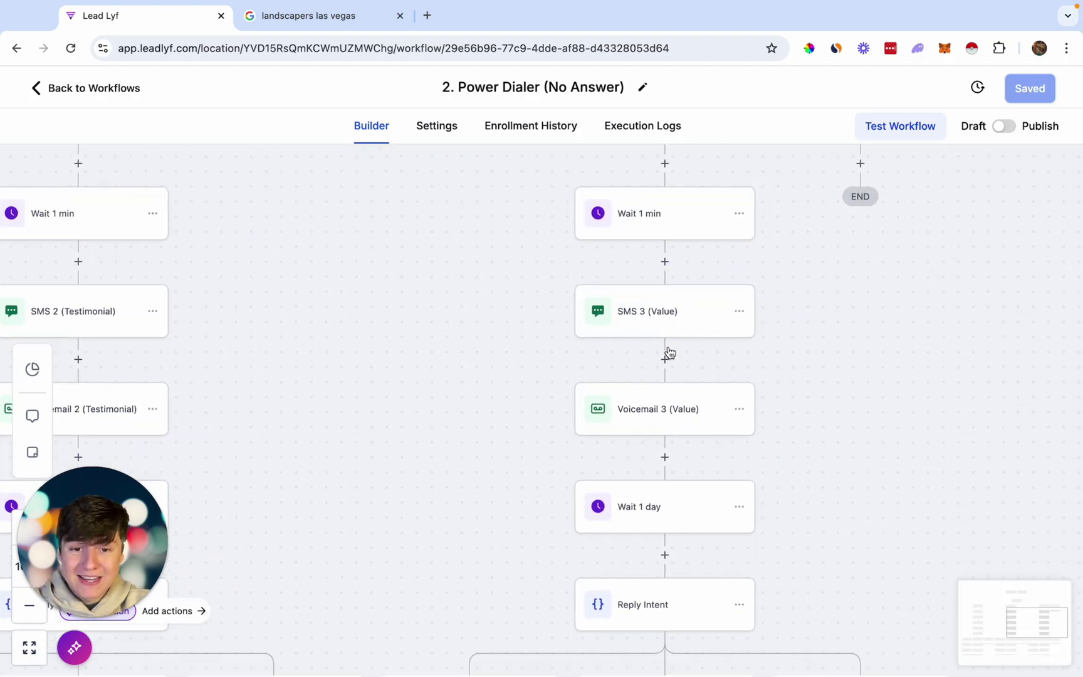
pyautogui.scroll(-1, 670, 353)
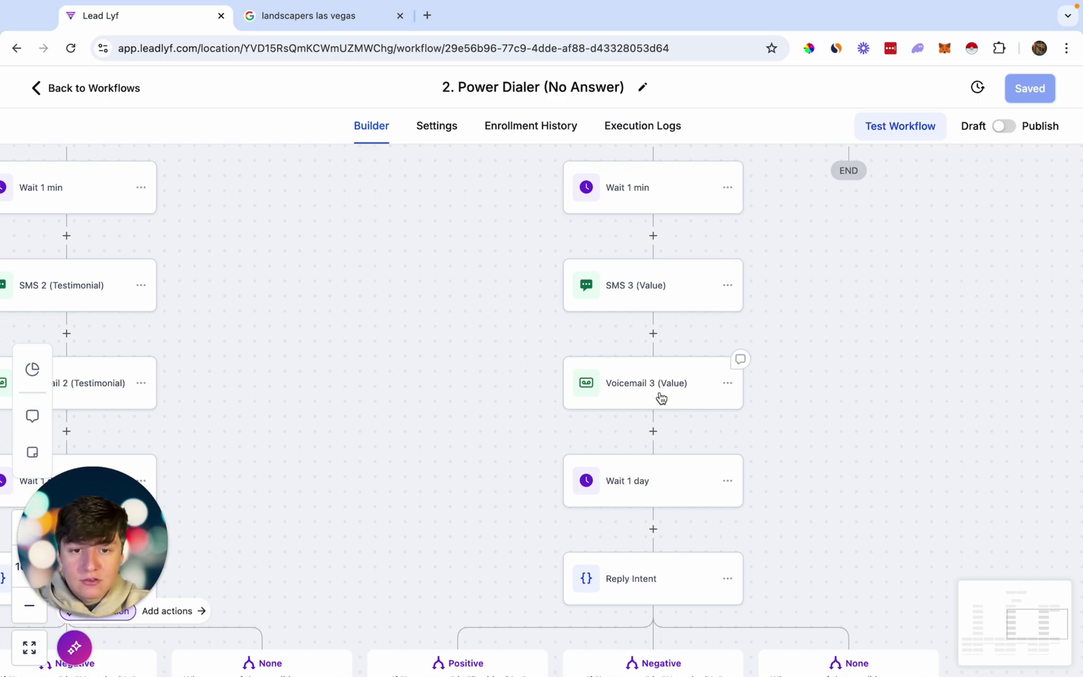
pyautogui.scroll(-10, 660, 398)
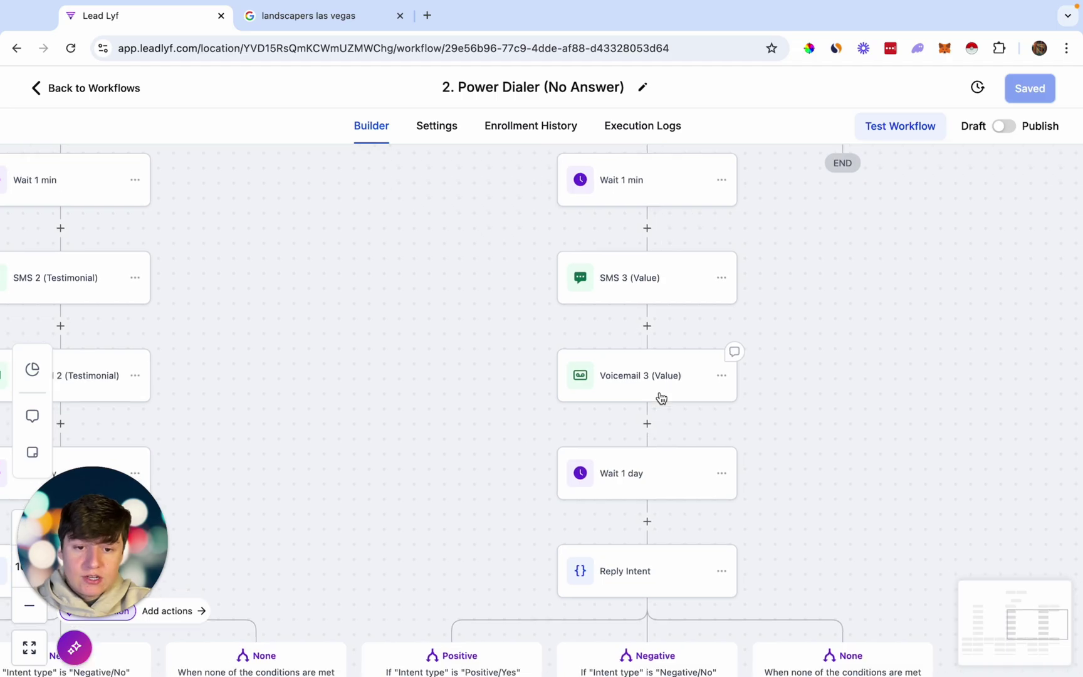
pyautogui.scroll(-2, 546, 300)
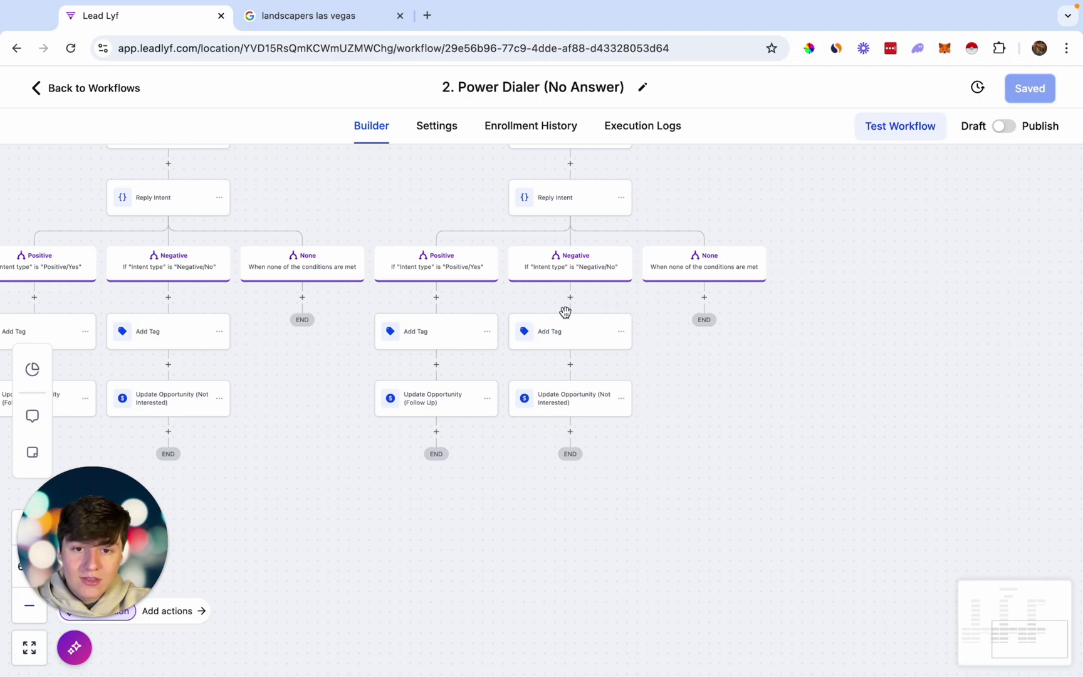
pyautogui.click(112, 97)
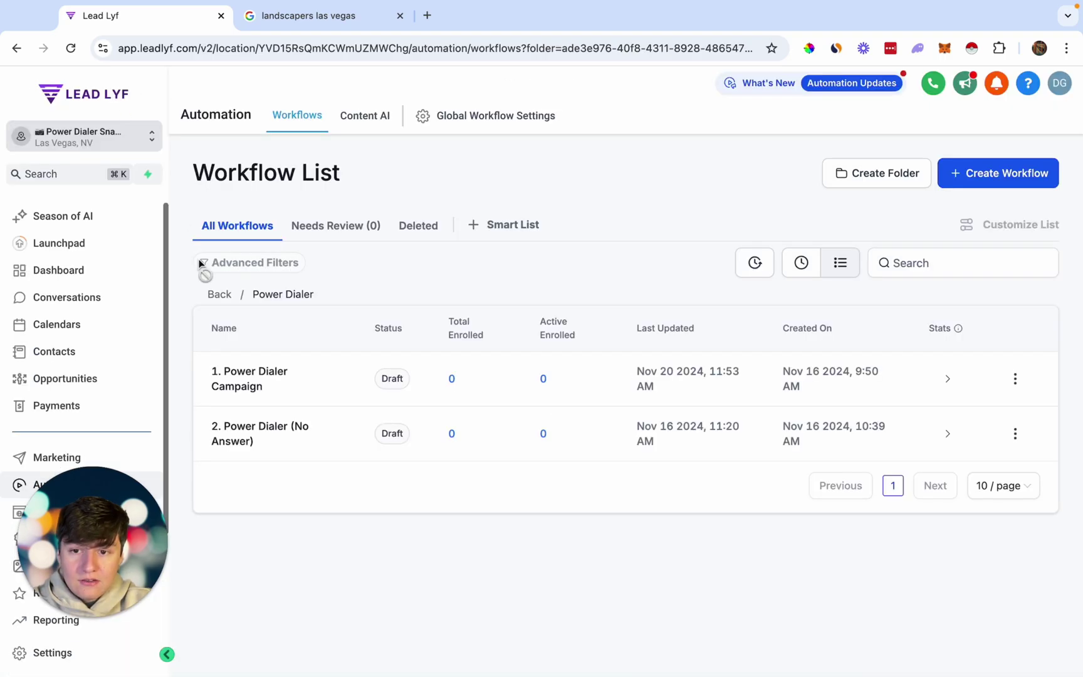
# - Reopen the 1. Power Dialer Campaign workflow, examine the first call's appointment and result branches, and return to the workflow list
pyautogui.click(242, 372)
pyautogui.scroll(-5, 587, 300)
pyautogui.hscroll(3, 587, 300)
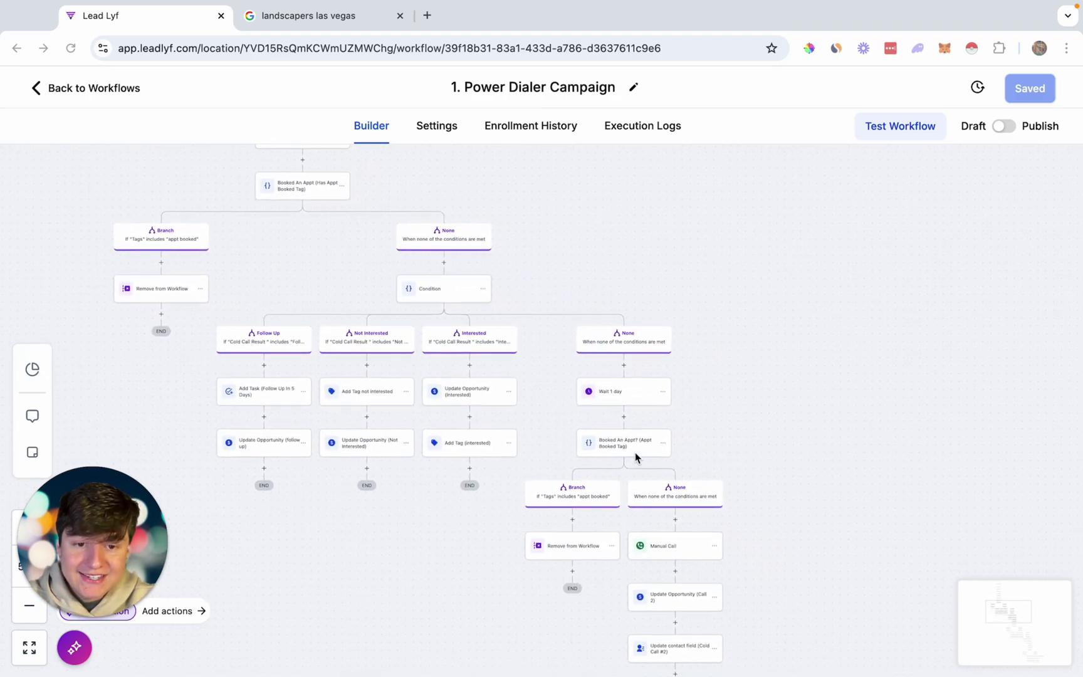
pyautogui.scroll(1, 682, 530)
pyautogui.hscroll(-1, 683, 530)
pyautogui.scroll(3, 683, 534)
pyautogui.hscroll(-1, 682, 534)
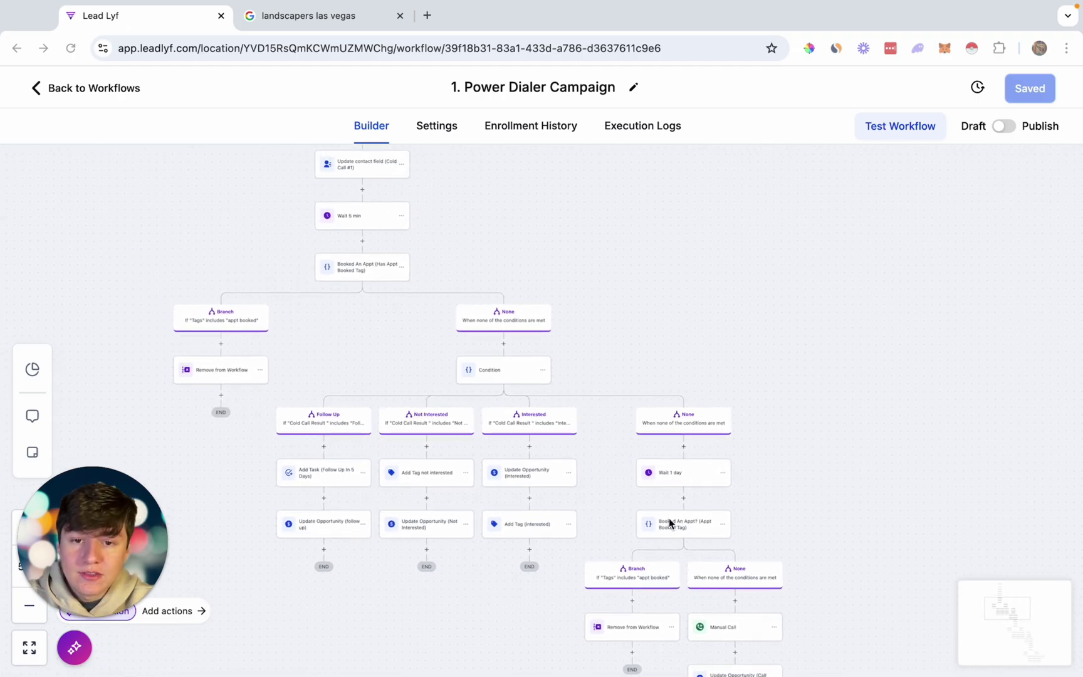
pyautogui.scroll(3, 594, 418)
pyautogui.hscroll(-2, 594, 417)
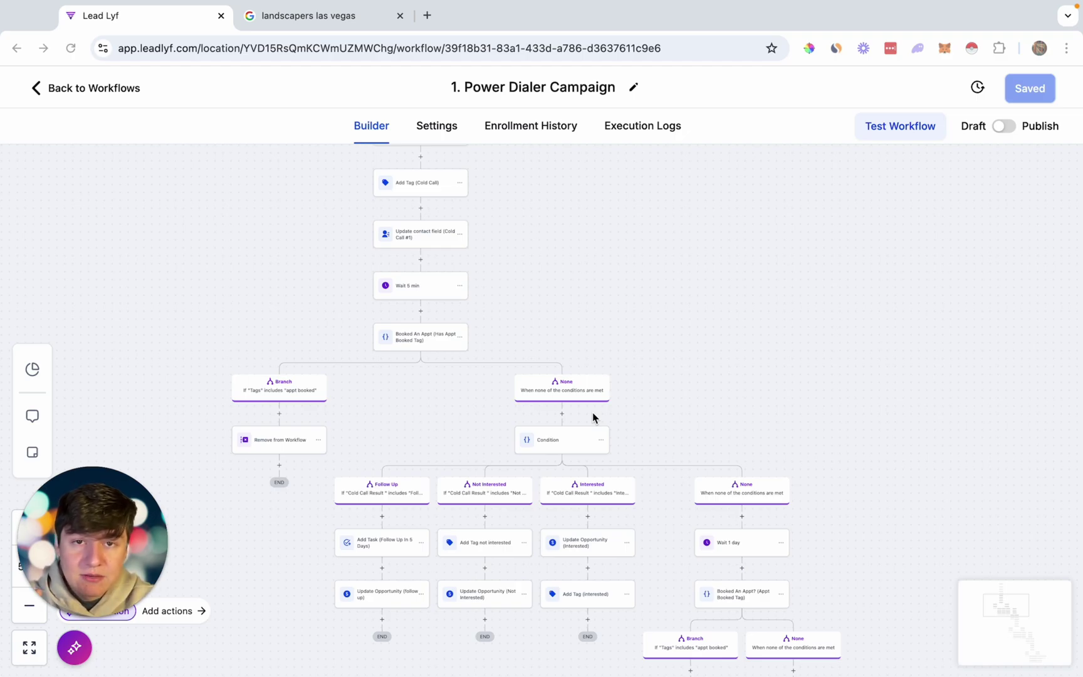
pyautogui.scroll(-2, 594, 417)
pyautogui.hscroll(-3, 595, 418)
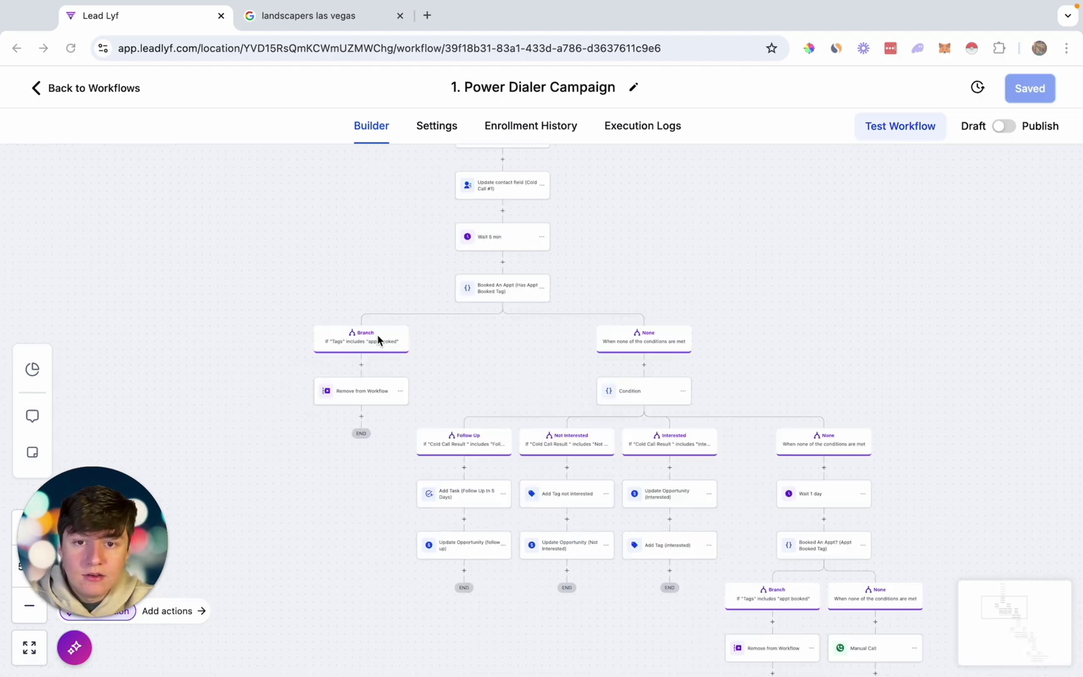
pyautogui.click(83, 90)
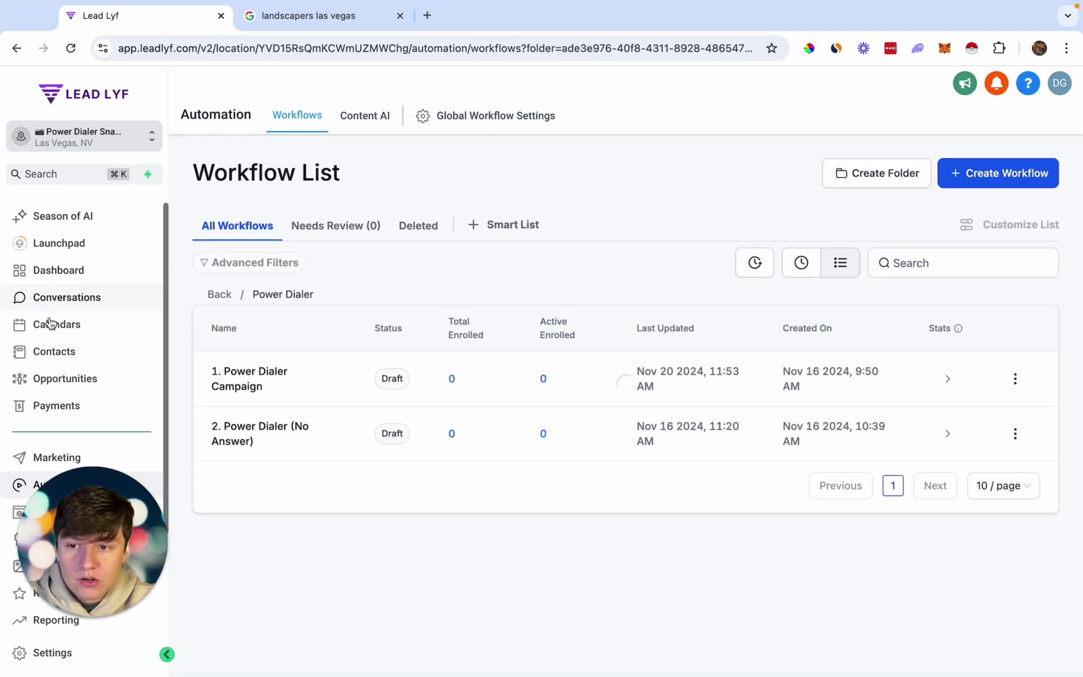
# - Open Contacts, view the CSV contact import upload dialog, and cancel it without uploading a file
pyautogui.click(54, 351)
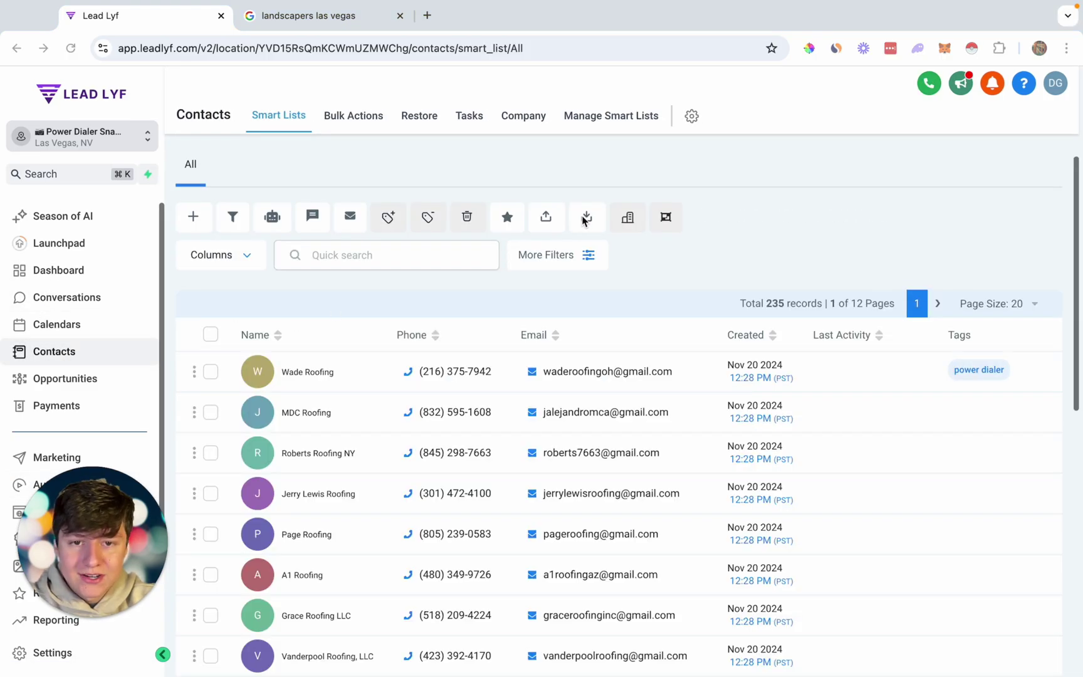
pyautogui.click(587, 220)
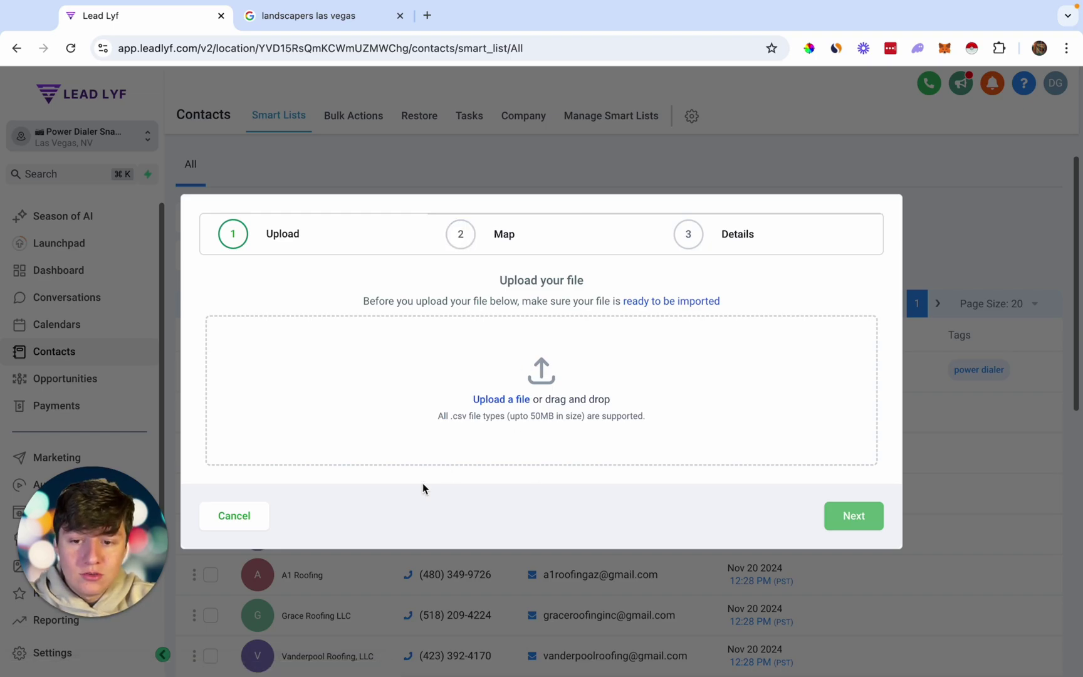
pyautogui.click(259, 519)
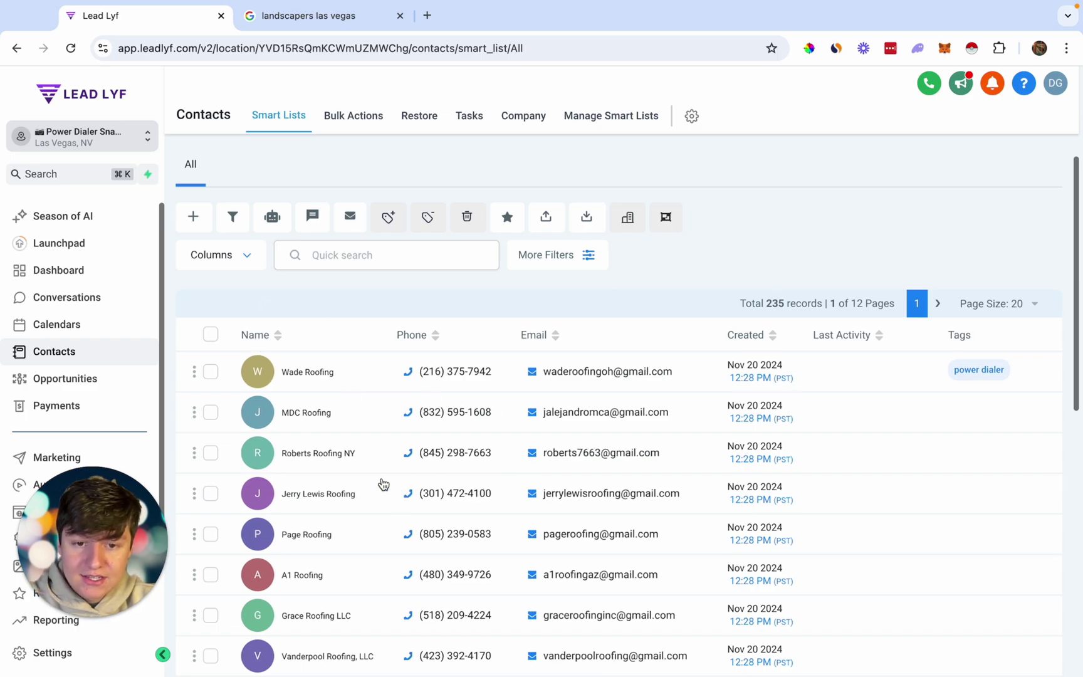
# - Add the contacts selected on the first page to the 1. Power Dialer Campaign workflow all at once, with the action description PD Campaign
pyautogui.click(211, 335)
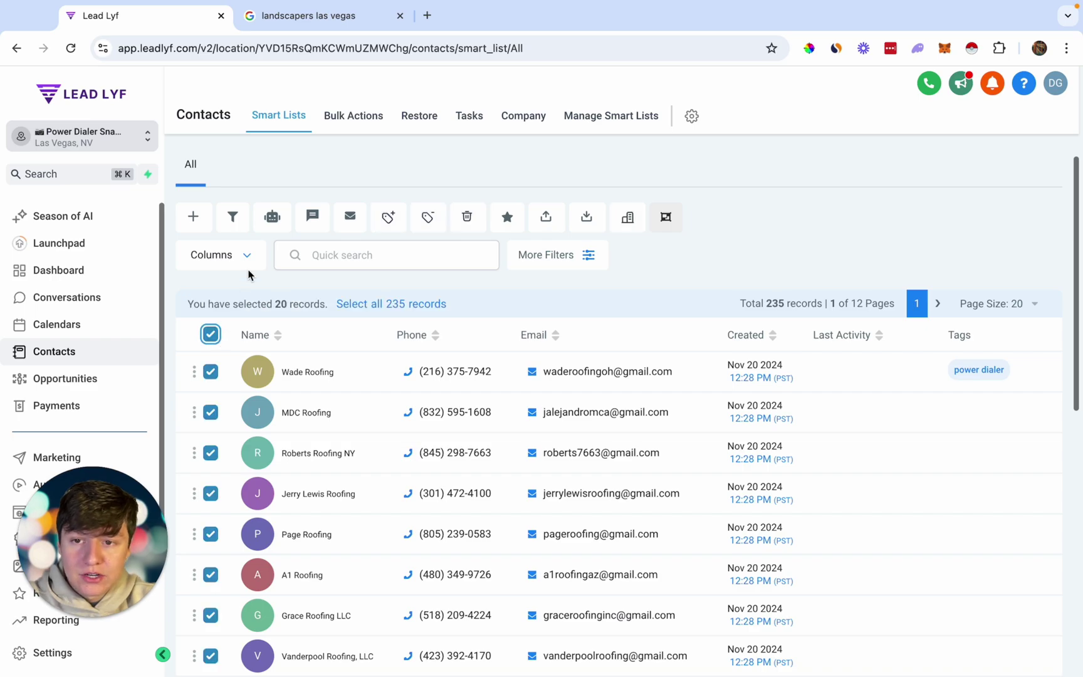
pyautogui.click(272, 217)
pyautogui.click(693, 363)
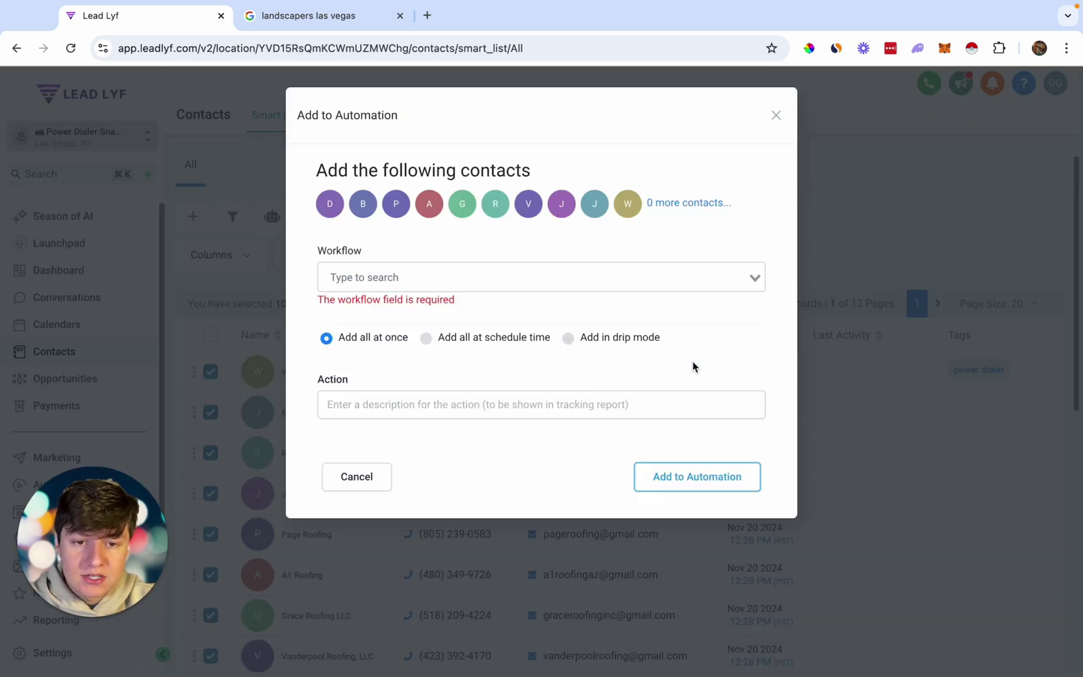
pyautogui.click(380, 278)
pyautogui.click(399, 304)
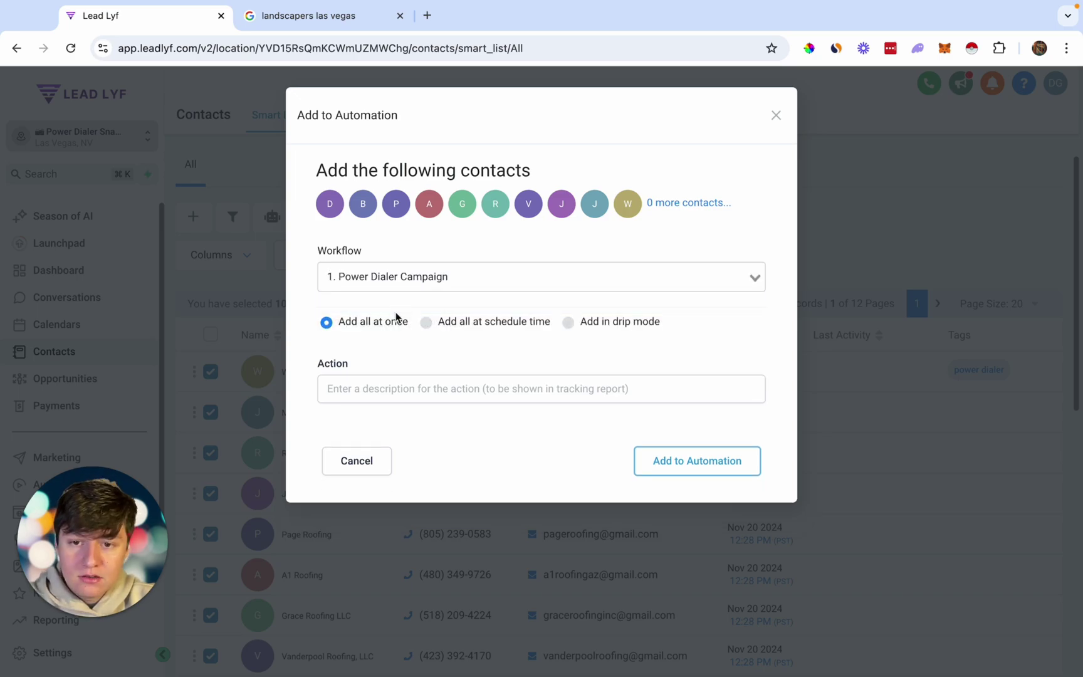
pyautogui.click(386, 382)
pyautogui.click(454, 426)
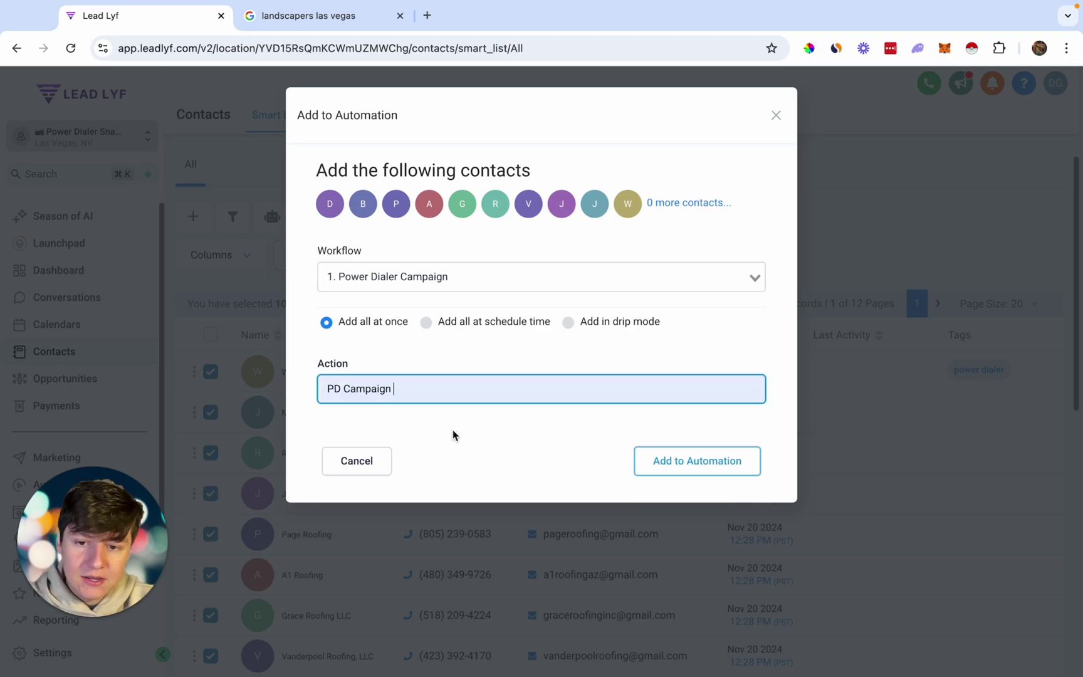
pyautogui.click(665, 462)
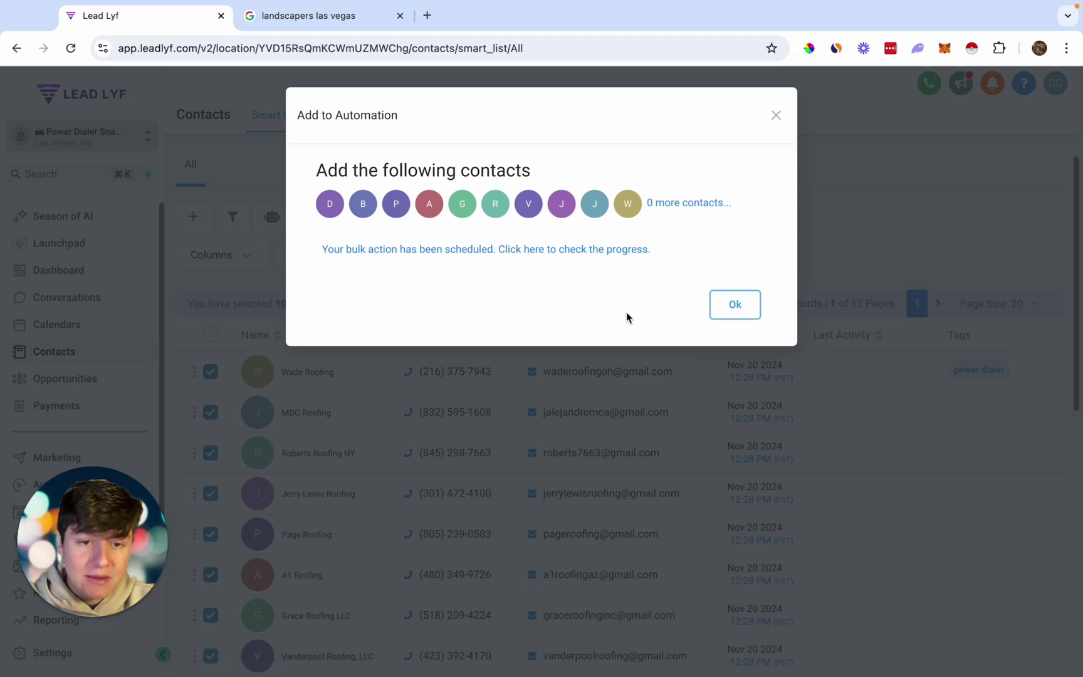
pyautogui.click(734, 305)
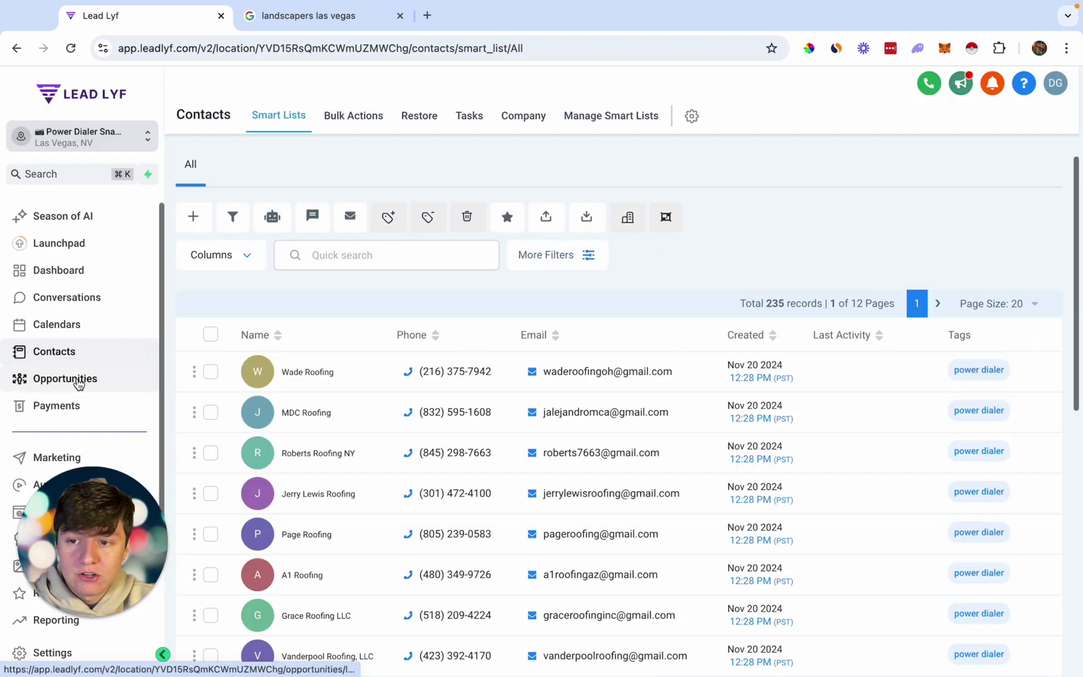
# - Open Opportunities and examine the roofing leads in the Campaign Started stage of the Cold Call pipeline
pyautogui.click(76, 380)
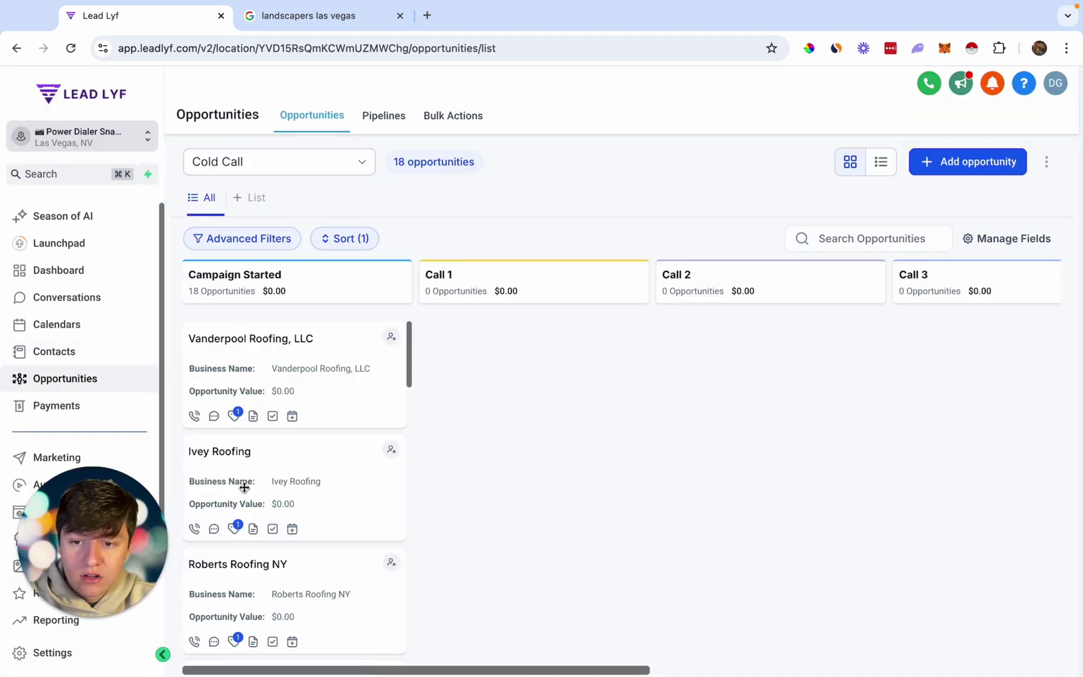
pyautogui.scroll(-5, 283, 512)
pyautogui.scroll(3, 283, 513)
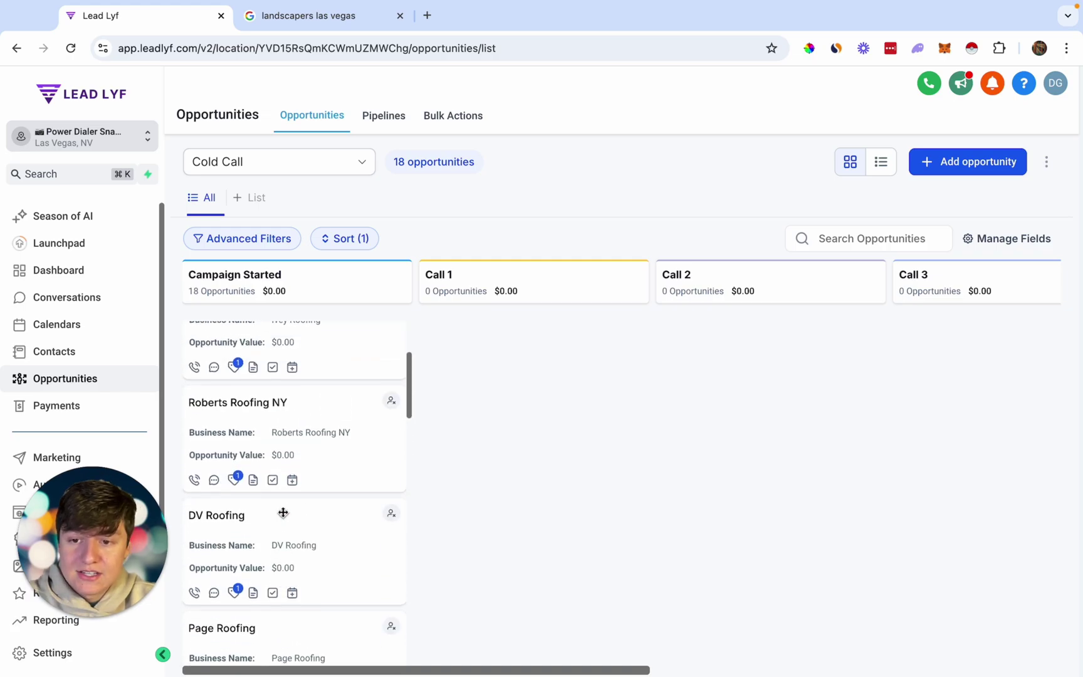
pyautogui.scroll(3, 284, 513)
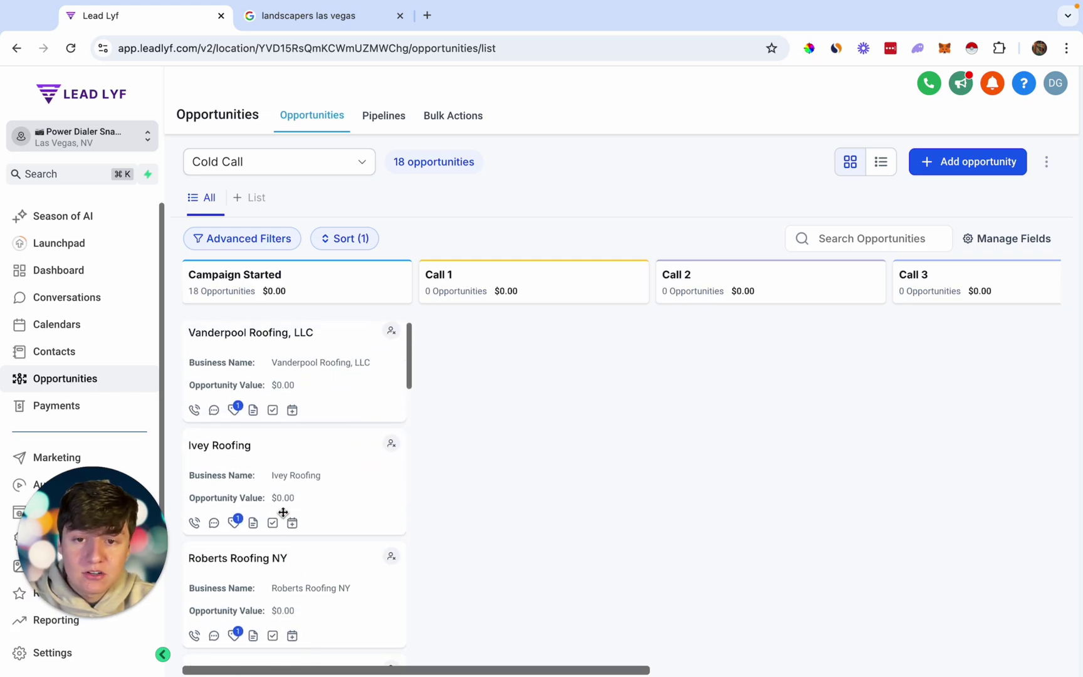
pyautogui.scroll(-2, 85, 365)
# - Open the published 1. Power Dialer Campaign workflow, check the contacts queued at the first Manual Call action, and return to the workflow list
pyautogui.click(61, 371)
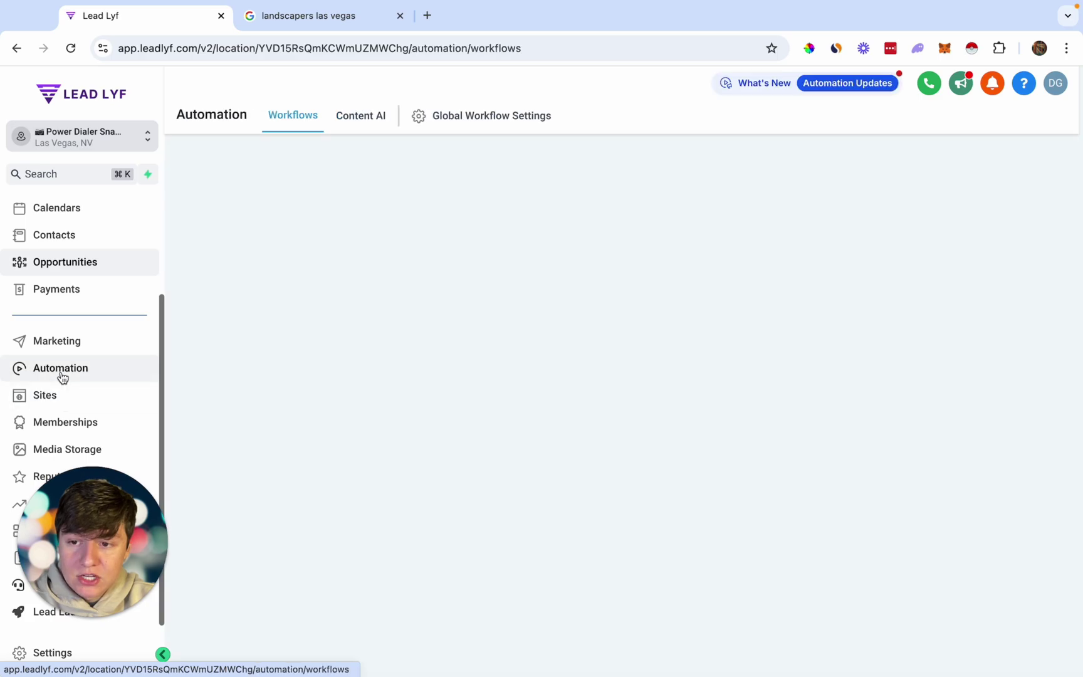
pyautogui.click(245, 366)
pyautogui.click(243, 376)
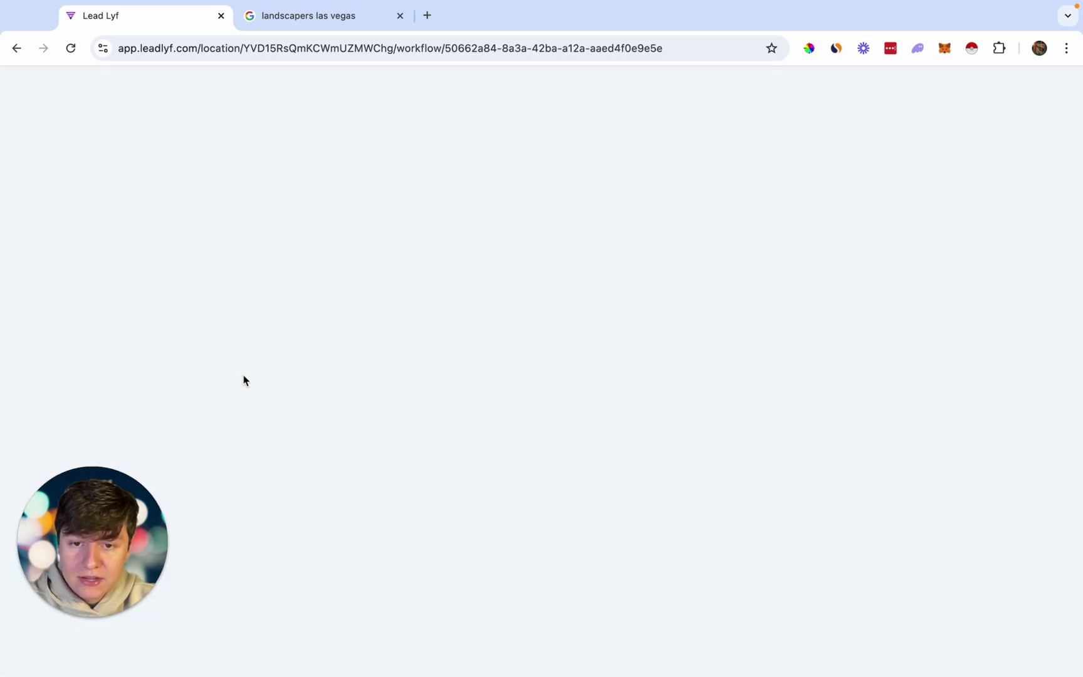
pyautogui.scroll(-3, 243, 374)
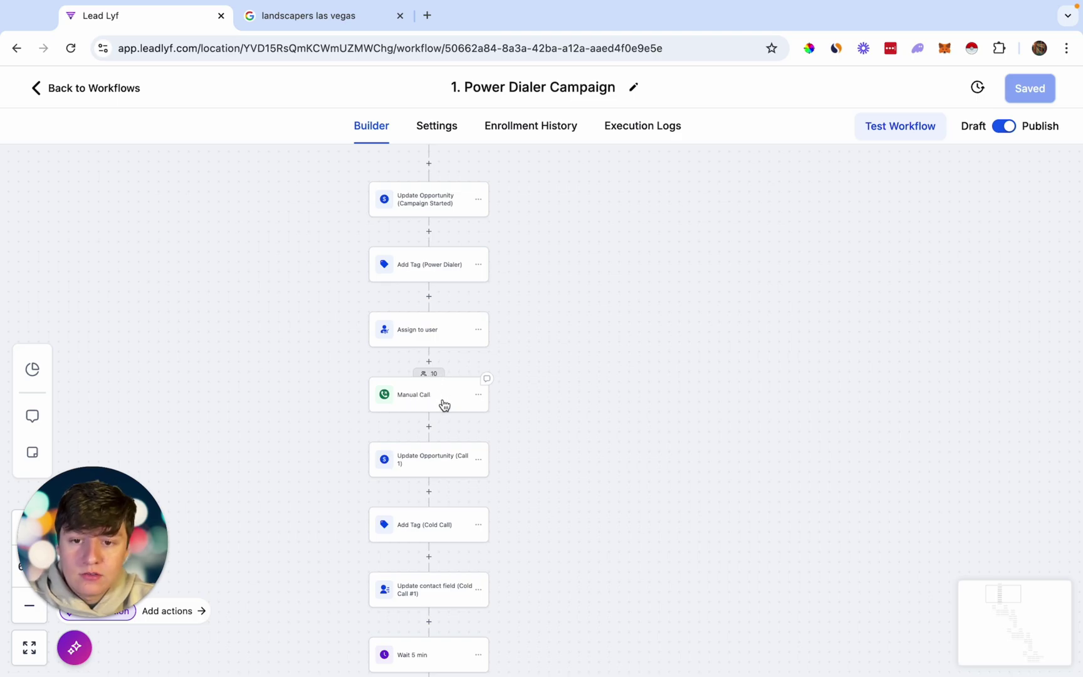
pyautogui.click(88, 94)
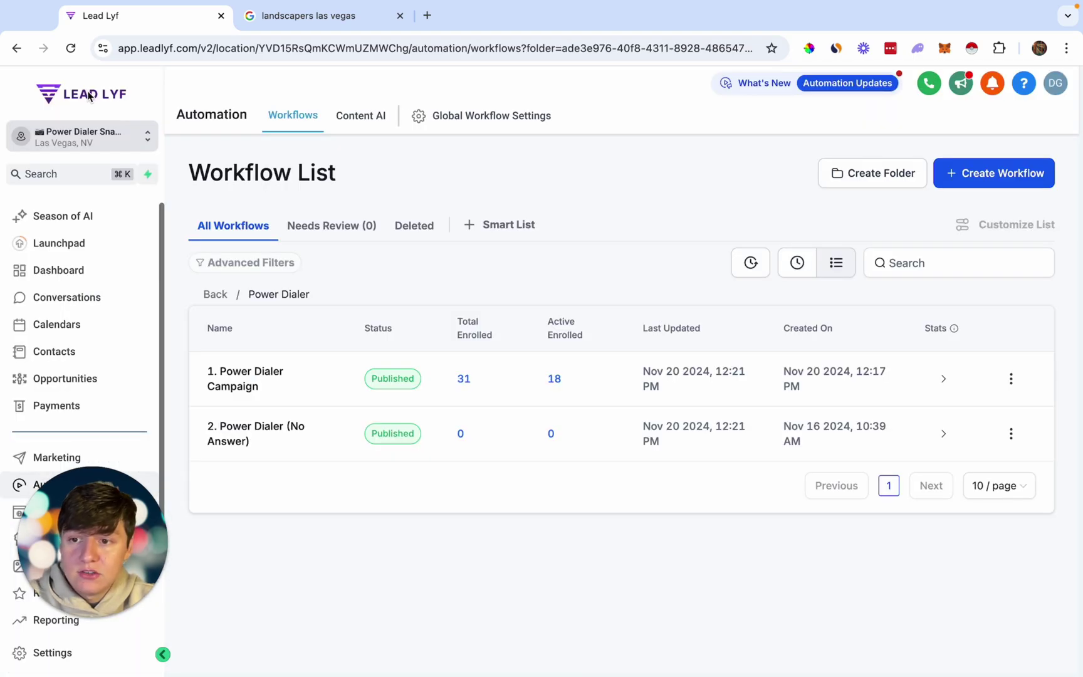
# - Review the pending calls under Manual Actions in Conversations and start the power dialing session
pyautogui.click(67, 297)
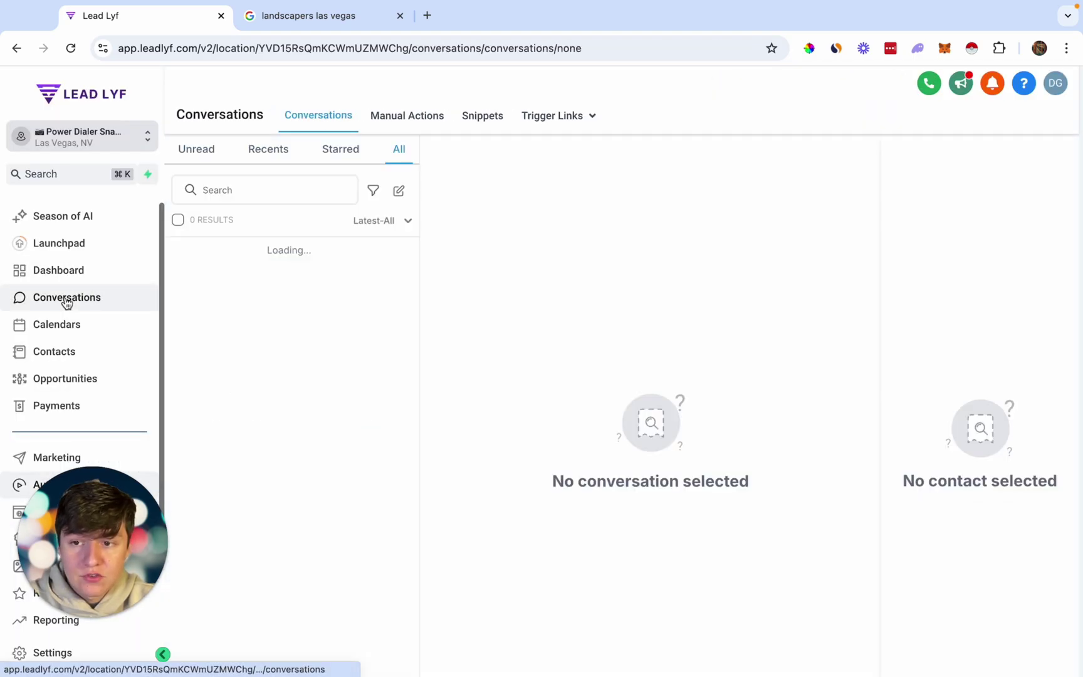
pyautogui.click(396, 117)
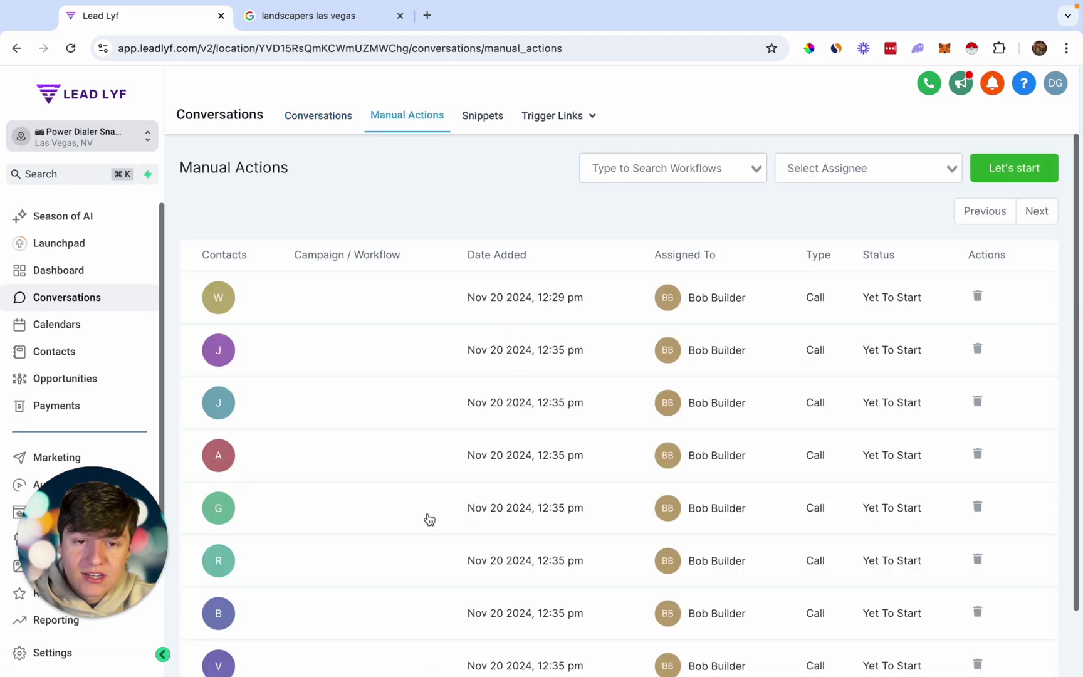
pyautogui.scroll(-3, 527, 473)
pyautogui.scroll(3, 527, 474)
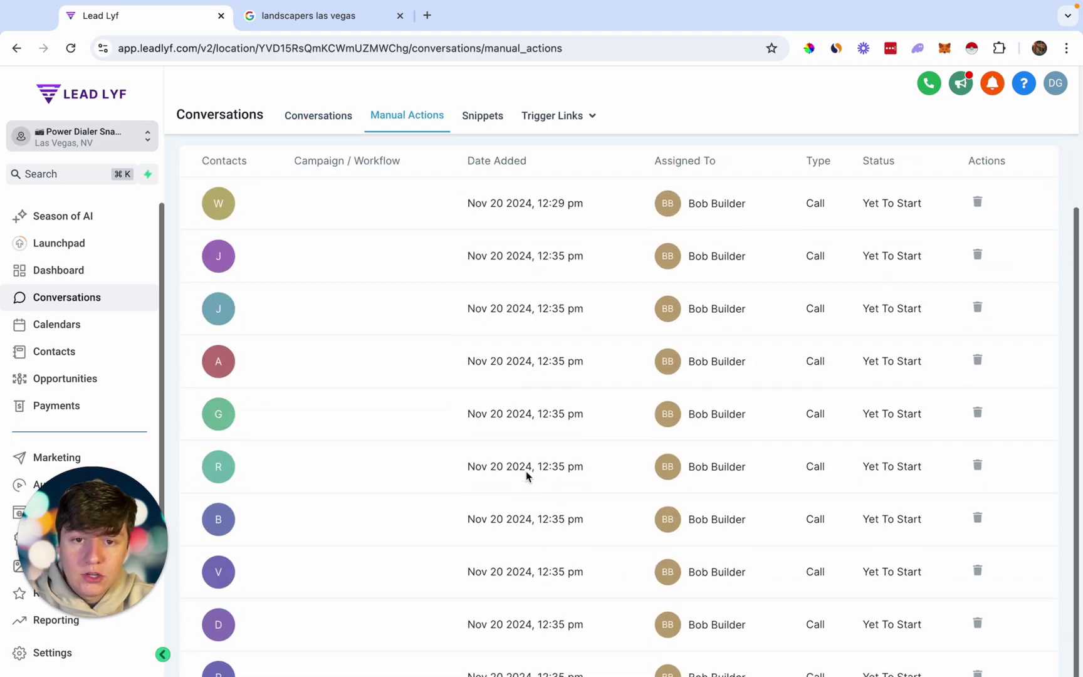
pyautogui.click(998, 174)
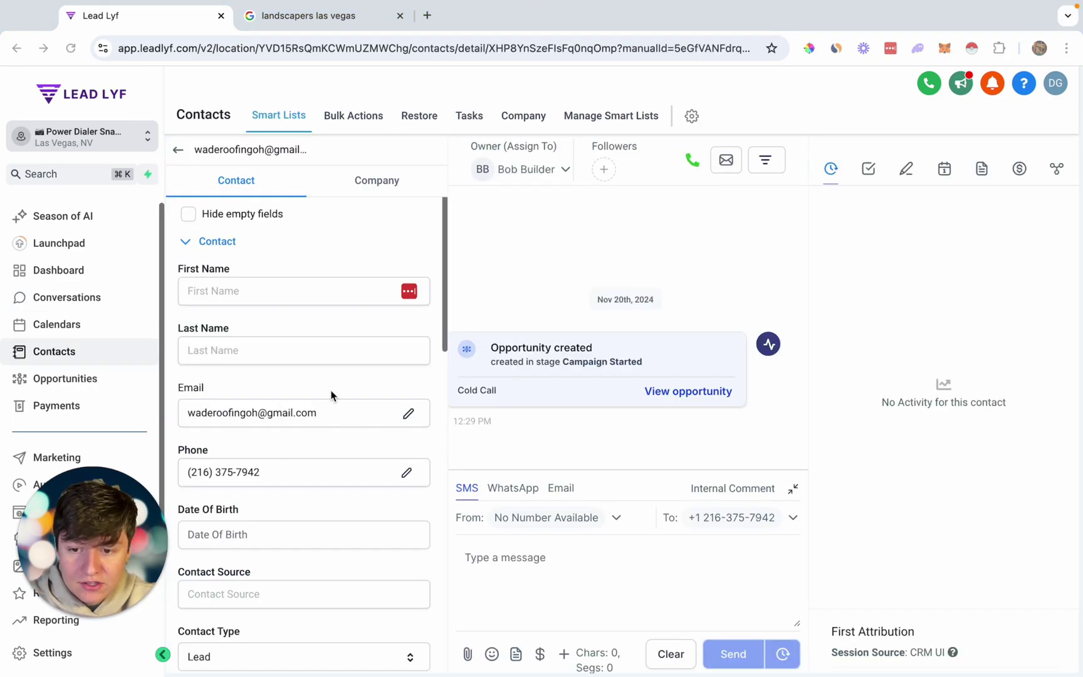
# - Review the Number Of Cold Calls and Cold Call Result options in the contact's Additional Info, leaving both fields blank
pyautogui.scroll(-5, 331, 395)
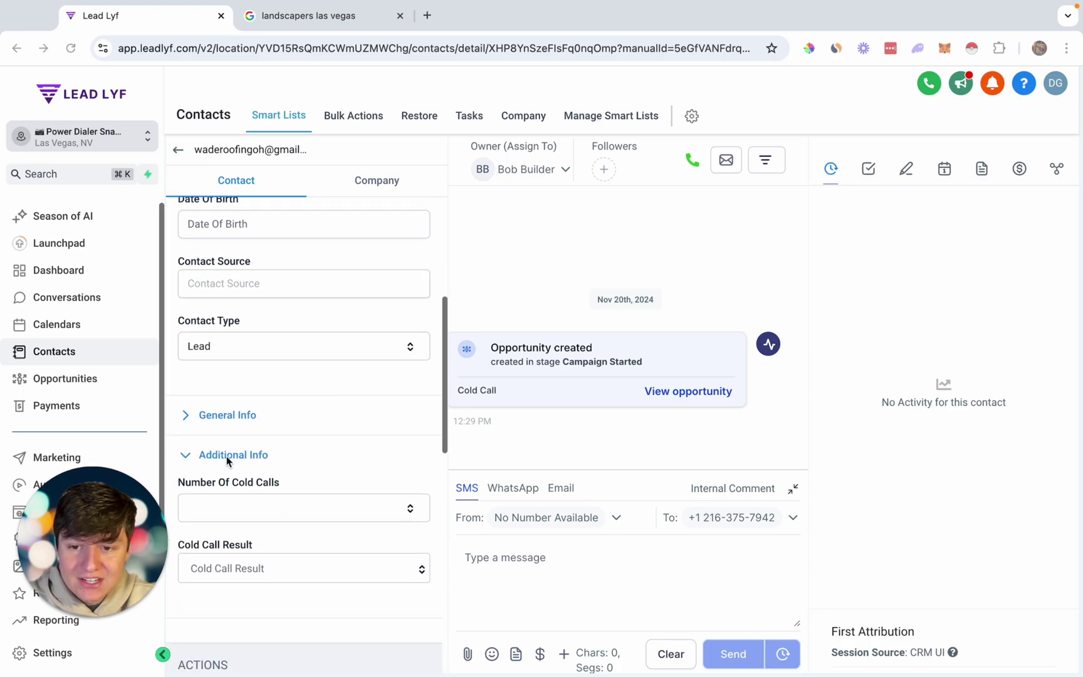
pyautogui.scroll(-3, 221, 392)
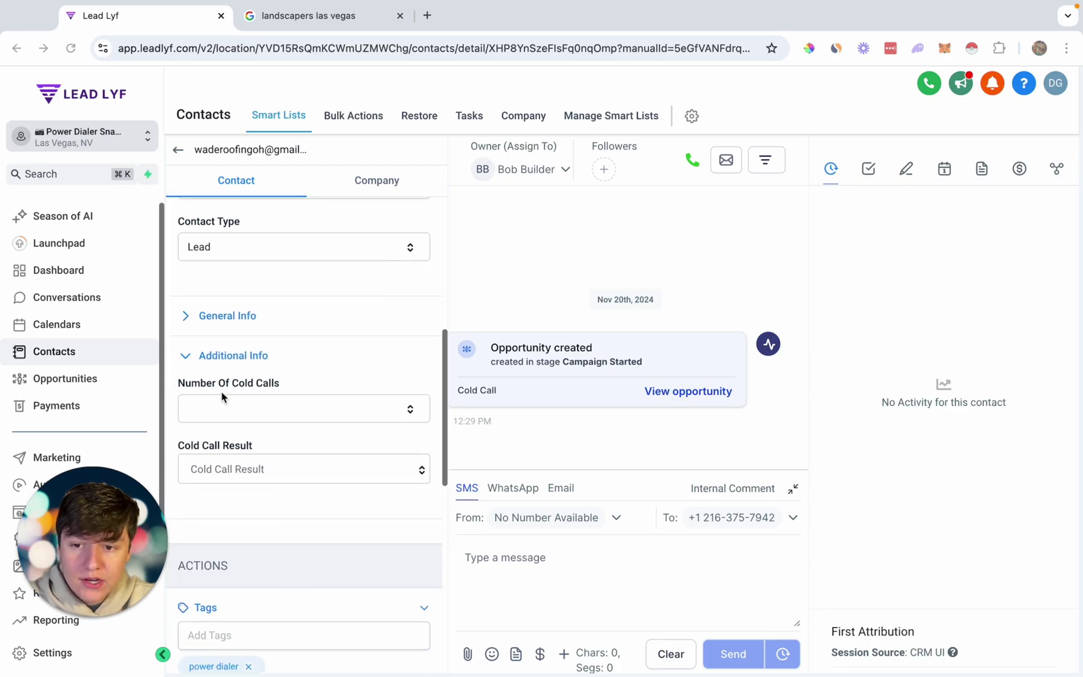
pyautogui.click(269, 411)
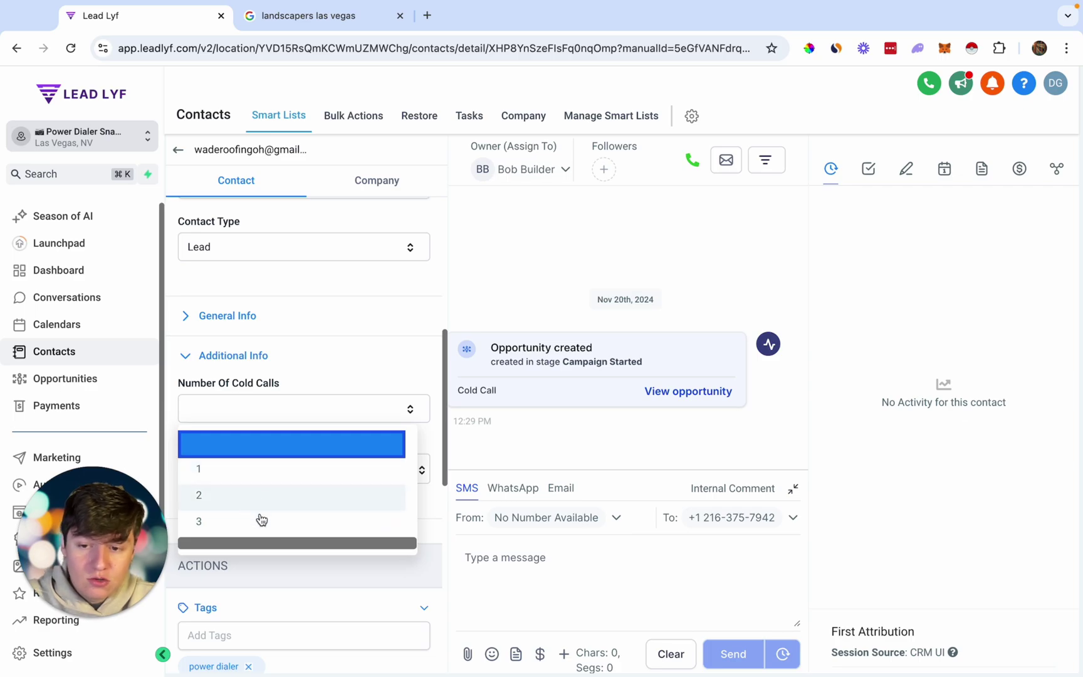
pyautogui.click(266, 450)
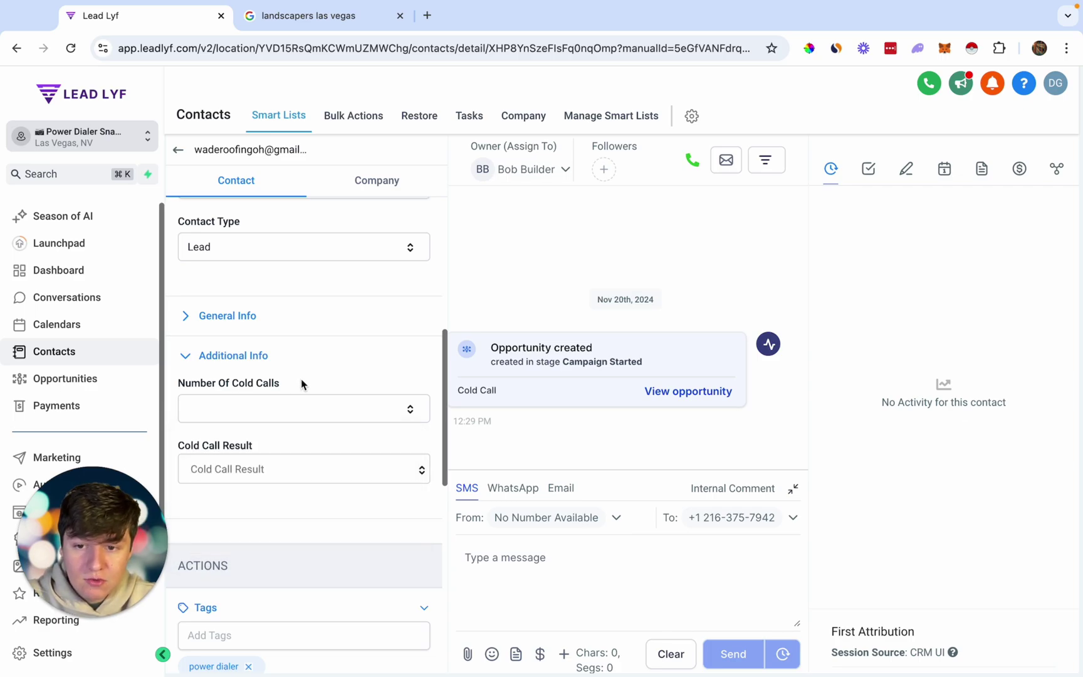
pyautogui.click(237, 469)
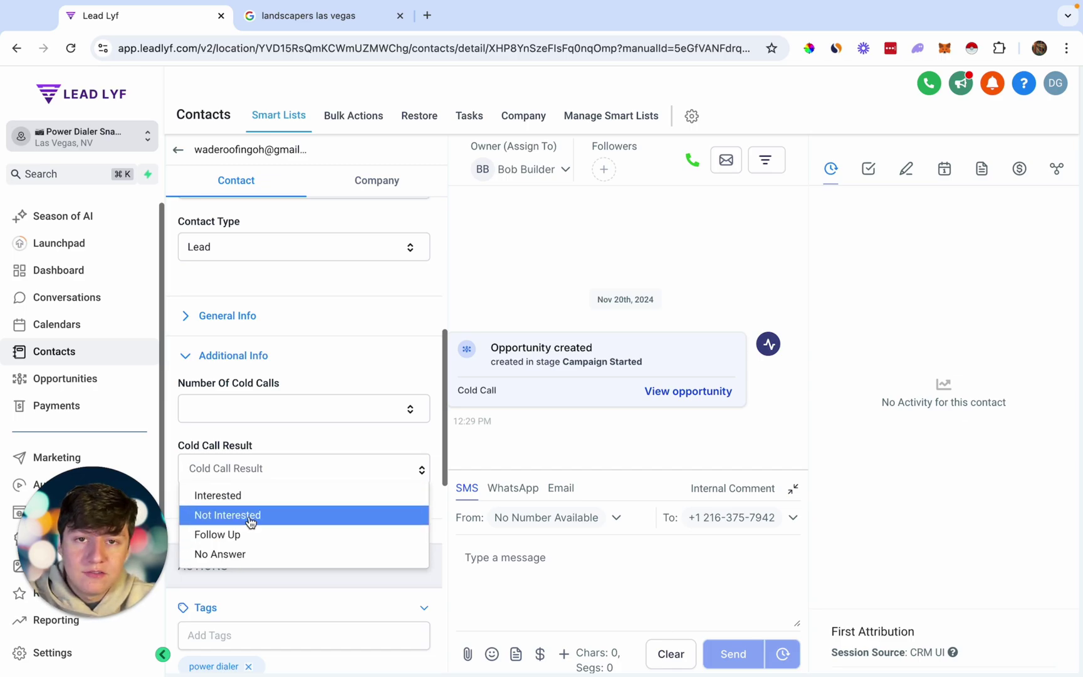
pyautogui.click(309, 379)
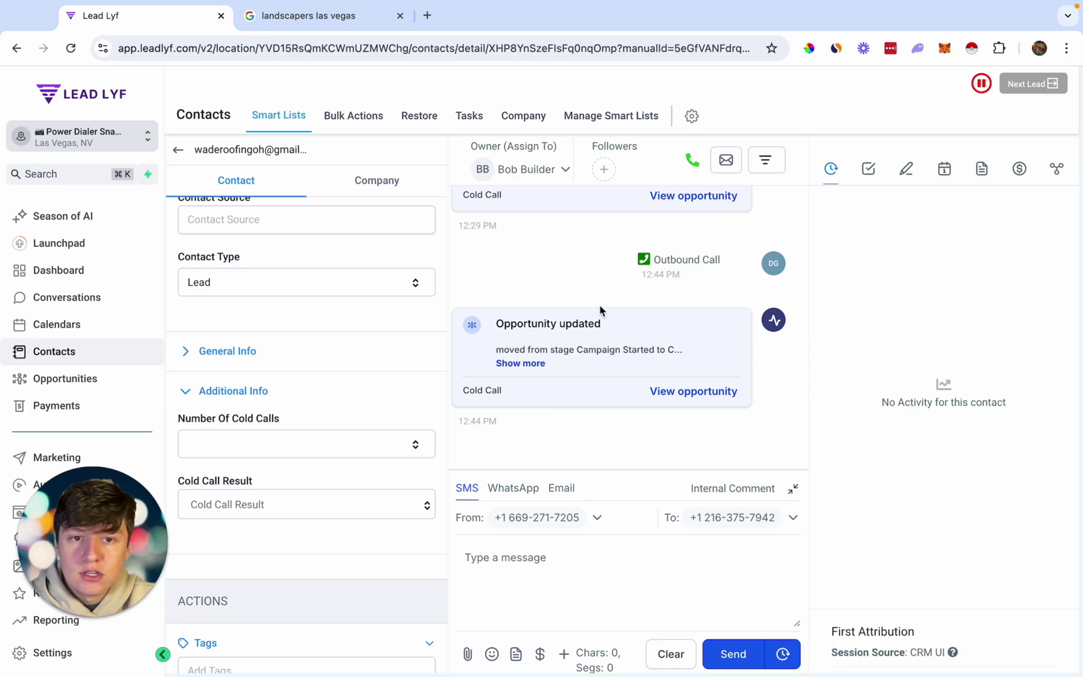
# - Call the contact's primary number, hang up, and record the next lead's call outcome as Completed
pyautogui.moveTo(683, 172)
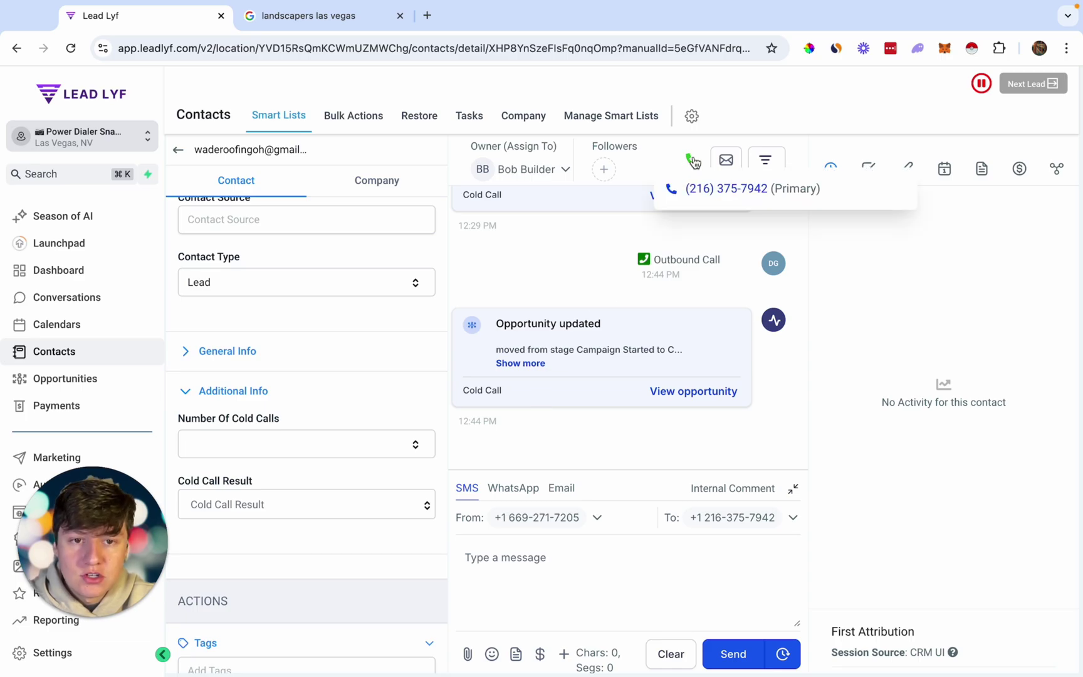
pyautogui.click(697, 195)
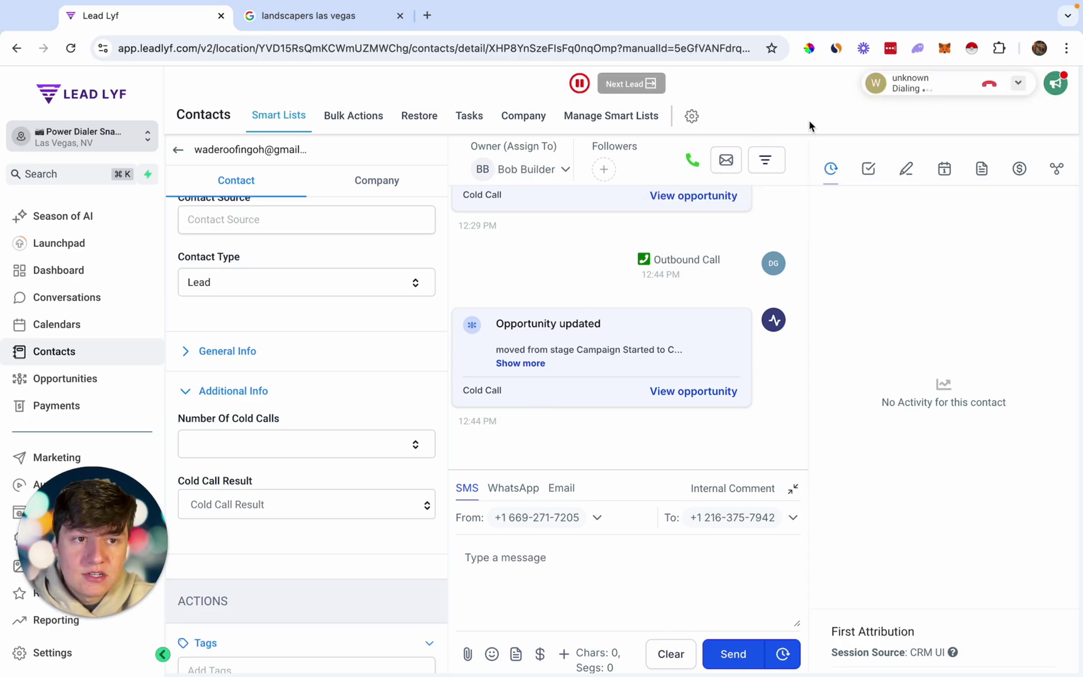
pyautogui.click(989, 89)
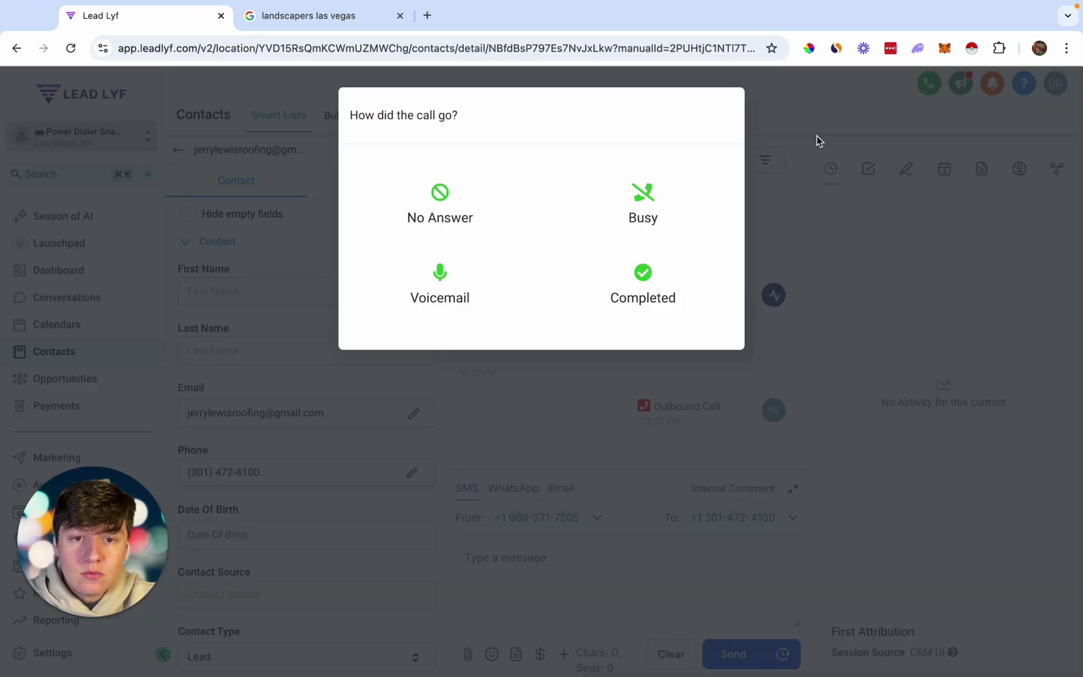
pyautogui.click(644, 280)
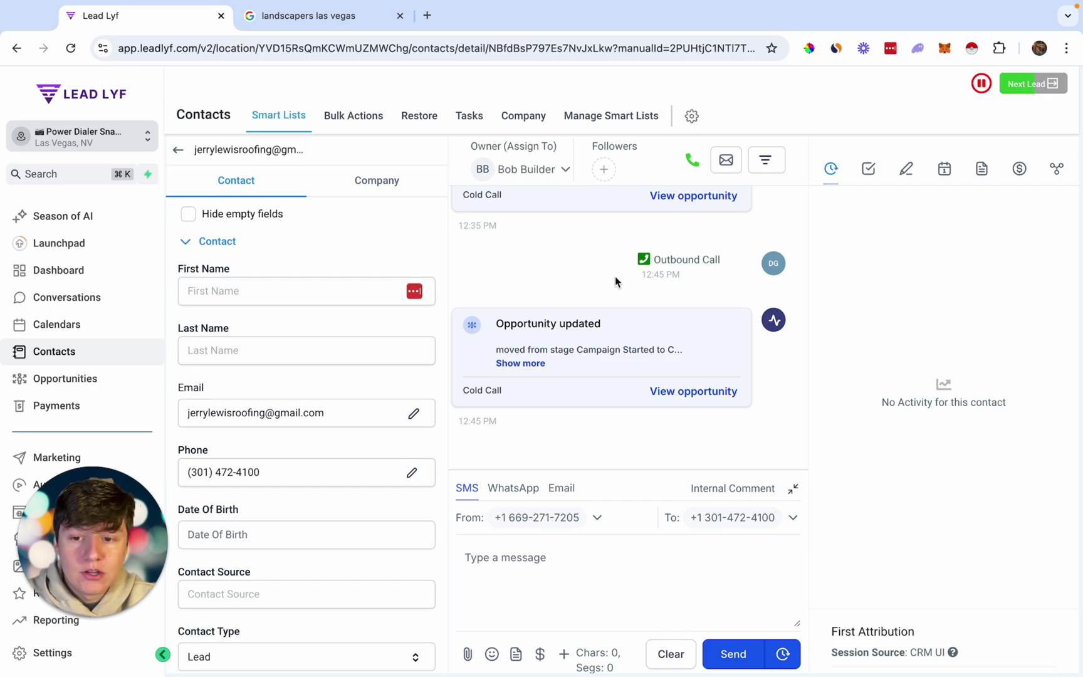
# - Set the contact's Cold Call Result in Additional Info to Not Interested
pyautogui.scroll(-7, 361, 413)
pyautogui.click(272, 427)
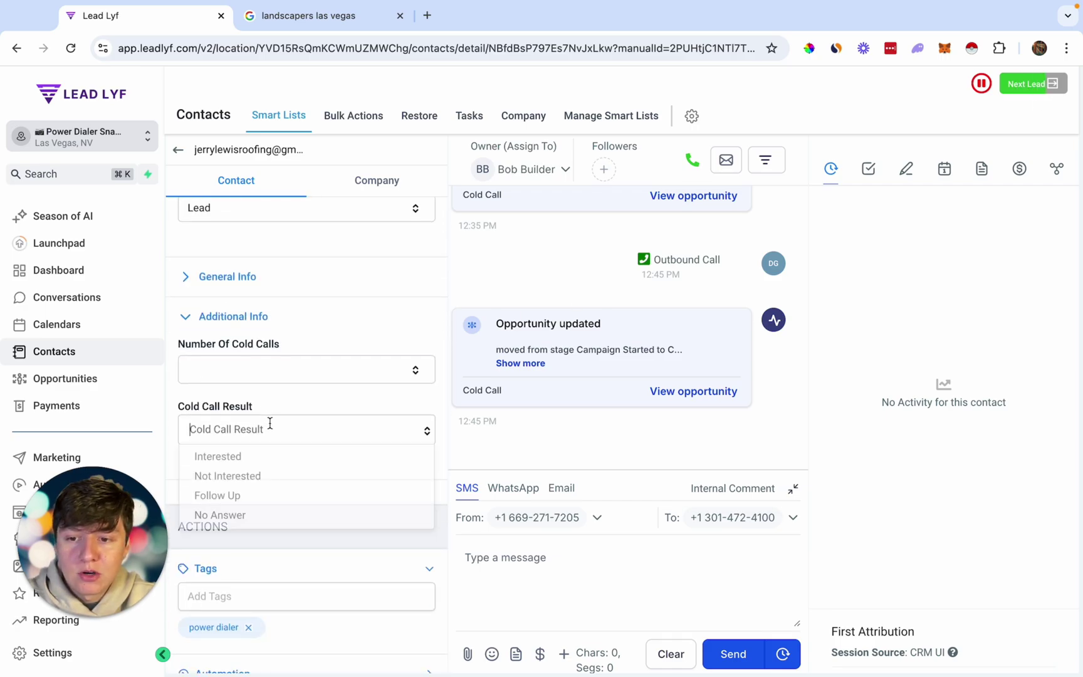
pyautogui.click(261, 477)
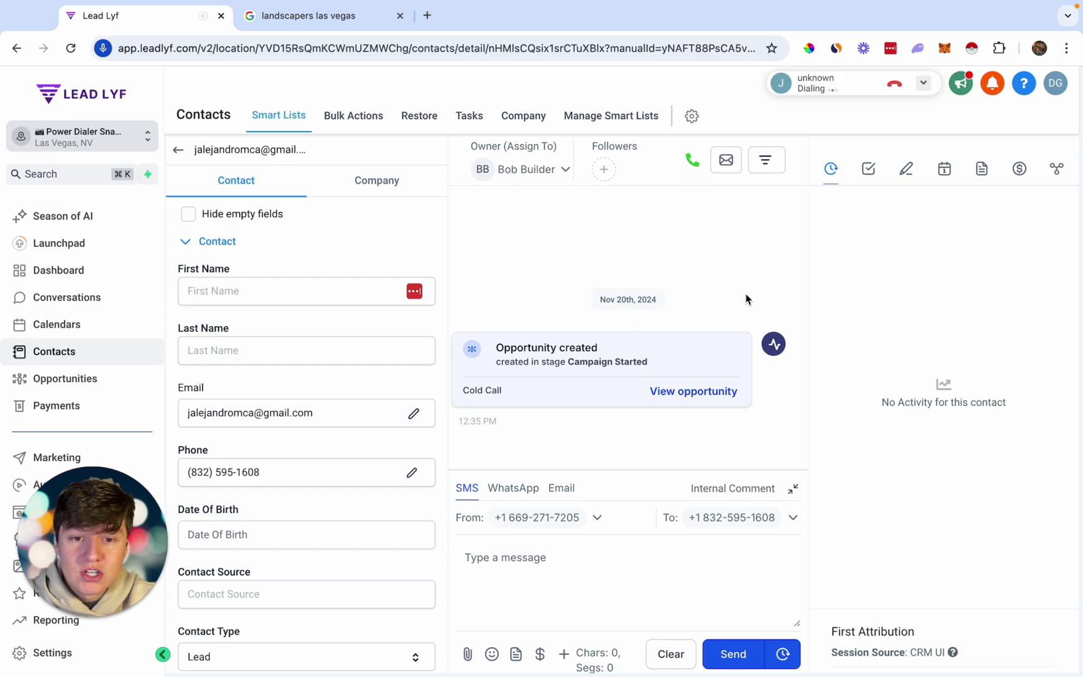
# - Hang up the call to the next lead, record its outcome as Completed, and bring up the contact's Additional Info fields
pyautogui.click(895, 85)
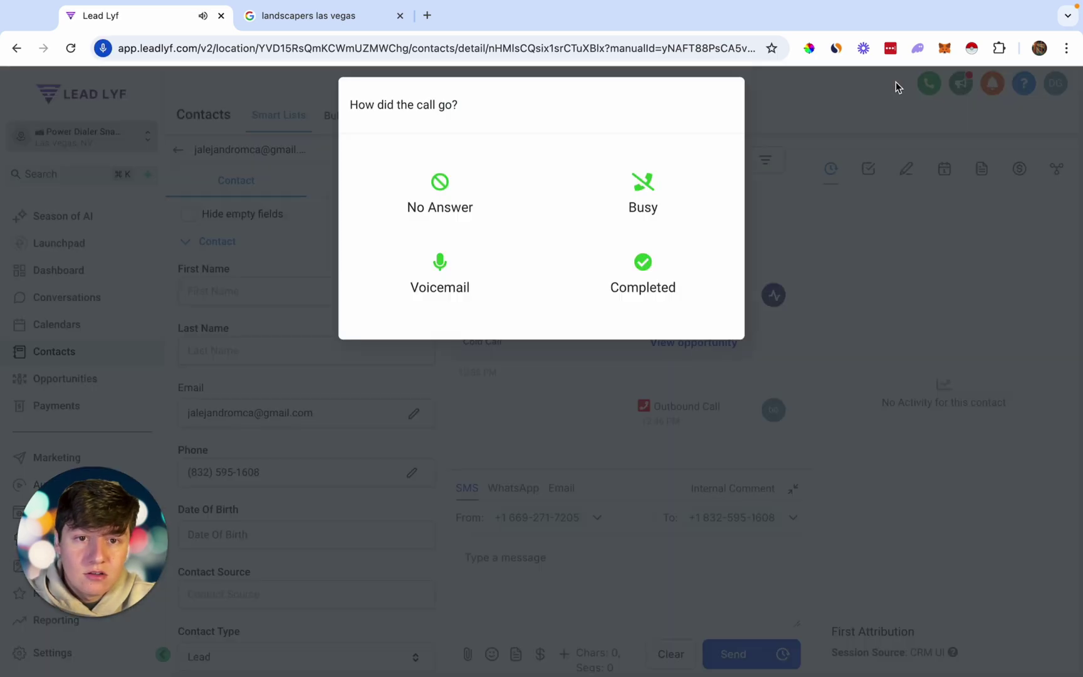
pyautogui.click(653, 287)
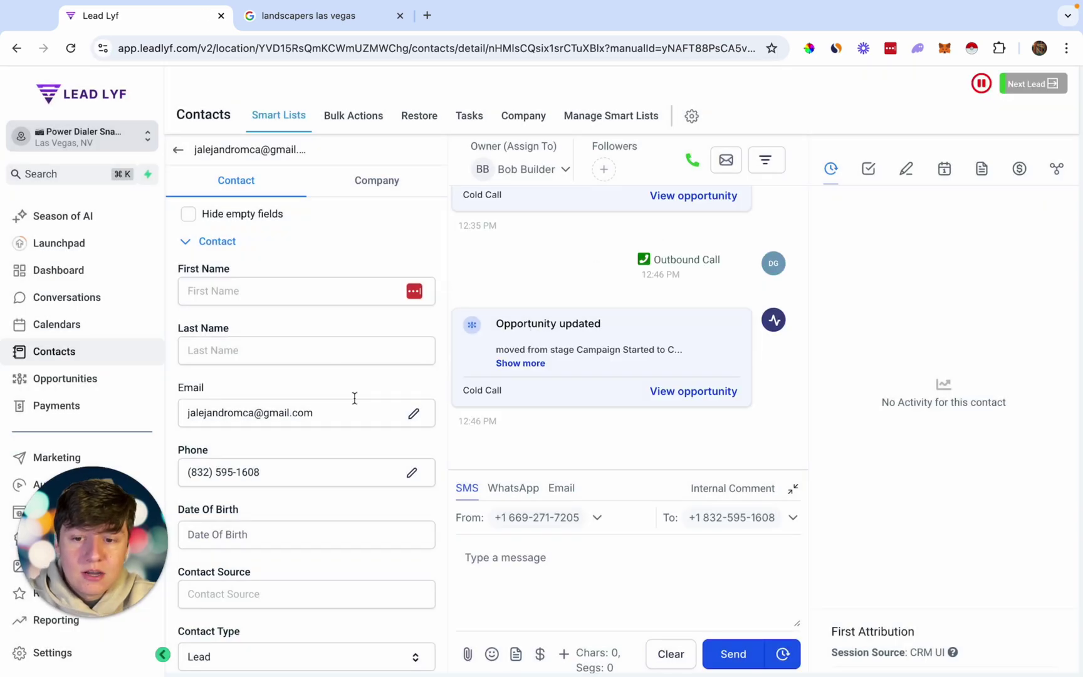
pyautogui.scroll(-6, 353, 399)
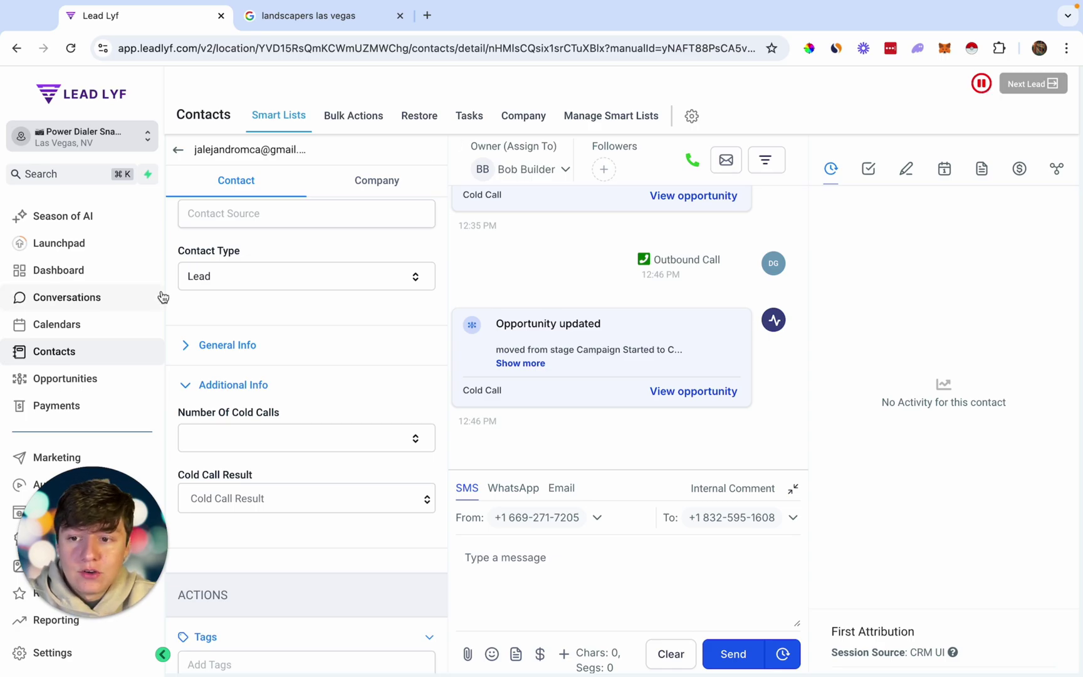
# - Review the Campaign Started and Call 1 to Call 3 stages of the Cold Call pipeline in Opportunities, then leave the pipeline board
pyautogui.click(72, 390)
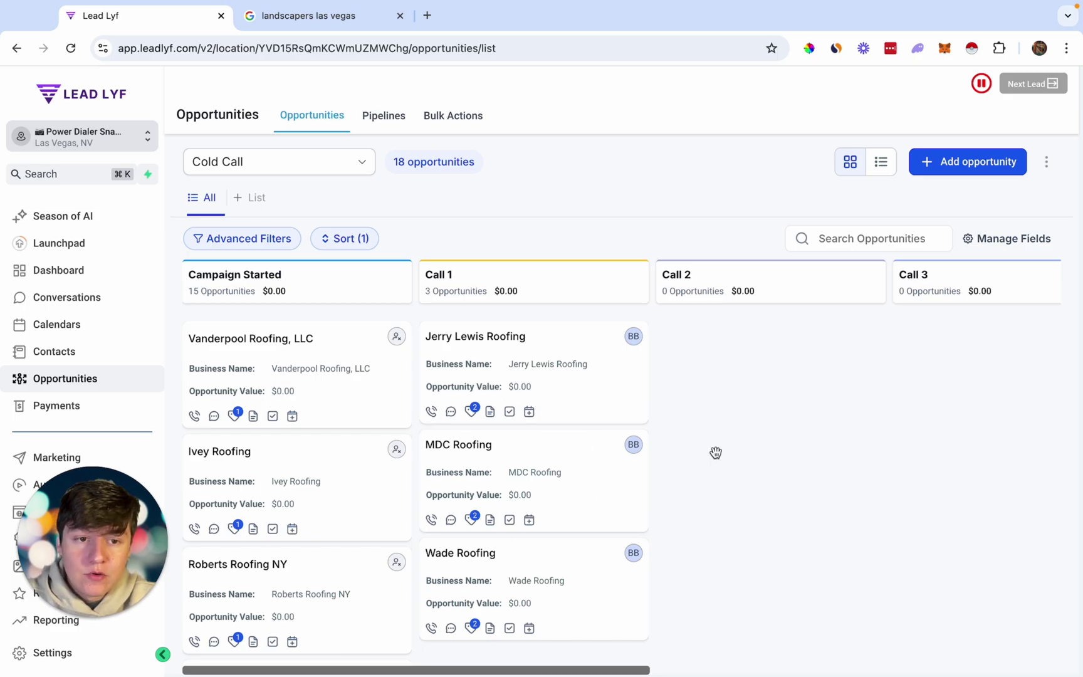
pyautogui.hscroll(2, 690, 467)
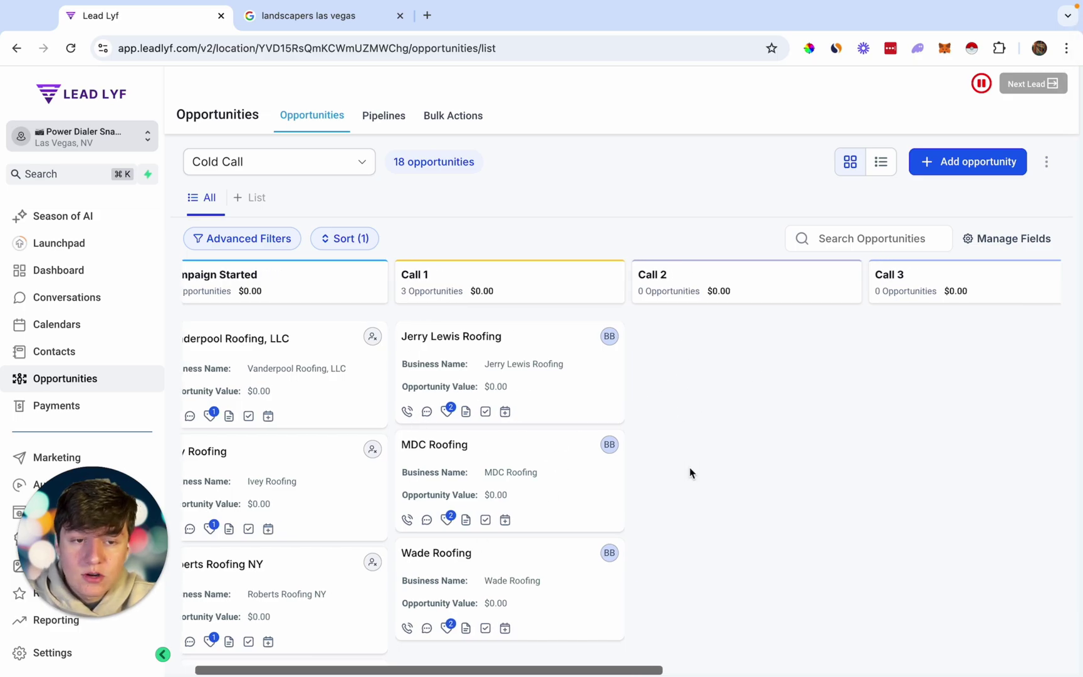
pyautogui.click(111, 301)
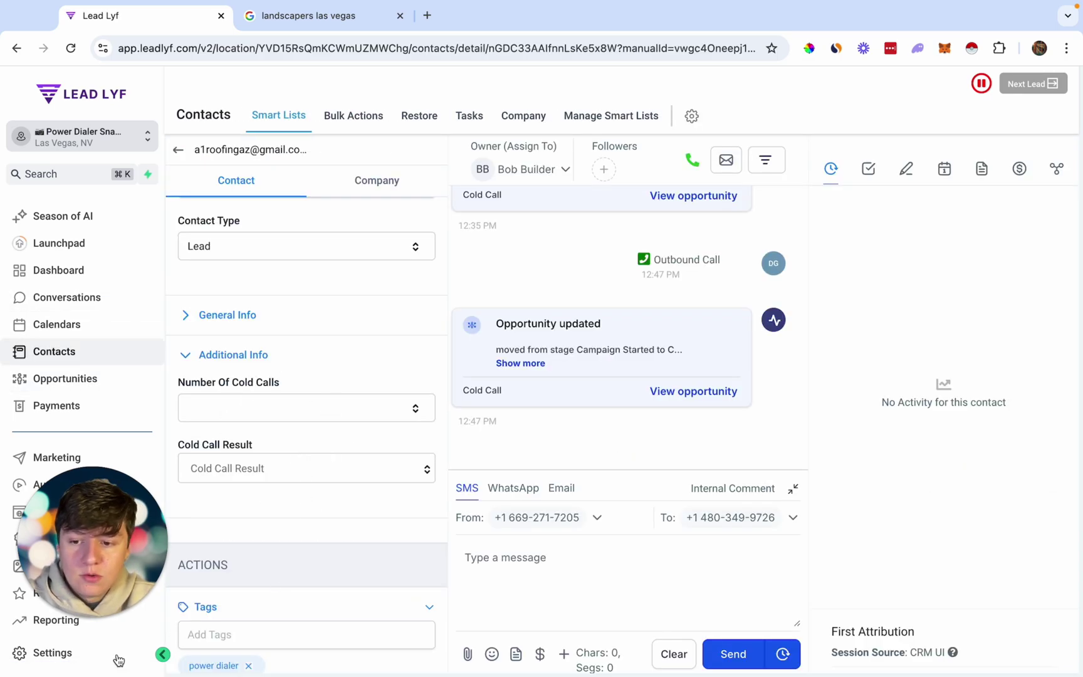
# - Open the Custom Fields settings and search the fields for "cold"
pyautogui.click(53, 654)
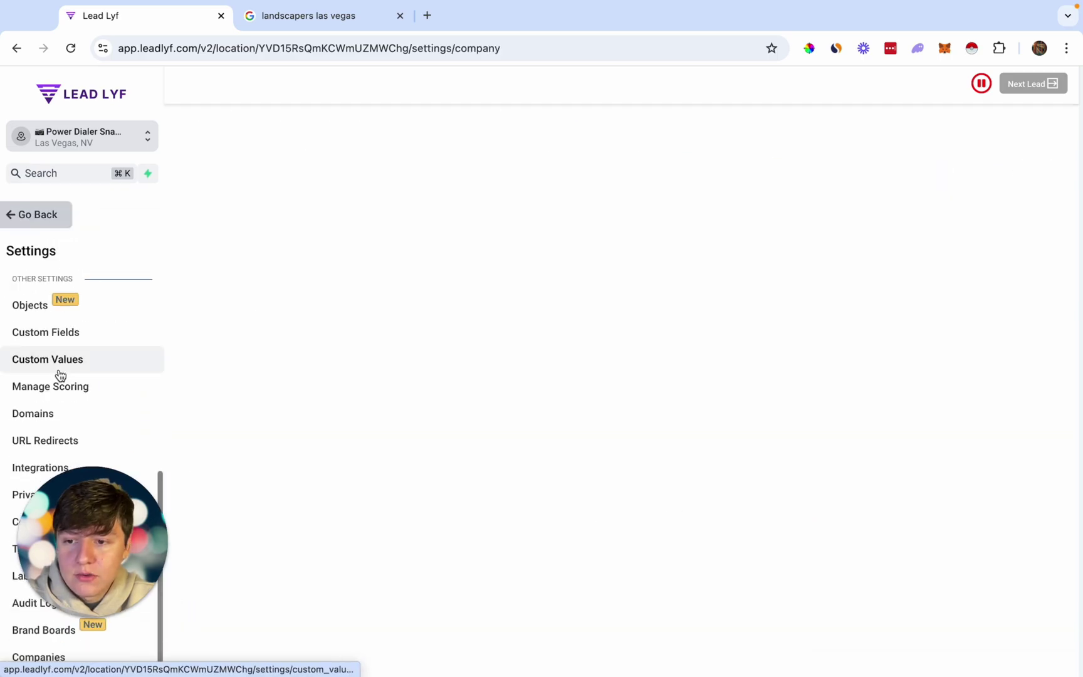
pyautogui.click(47, 338)
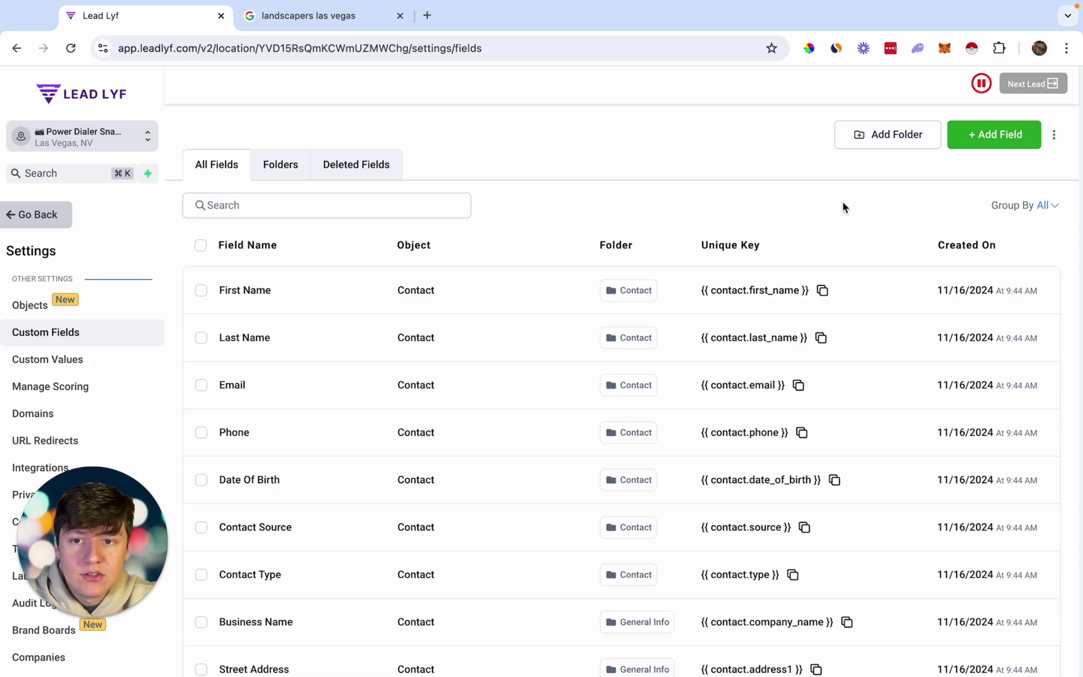
pyautogui.click(396, 211)
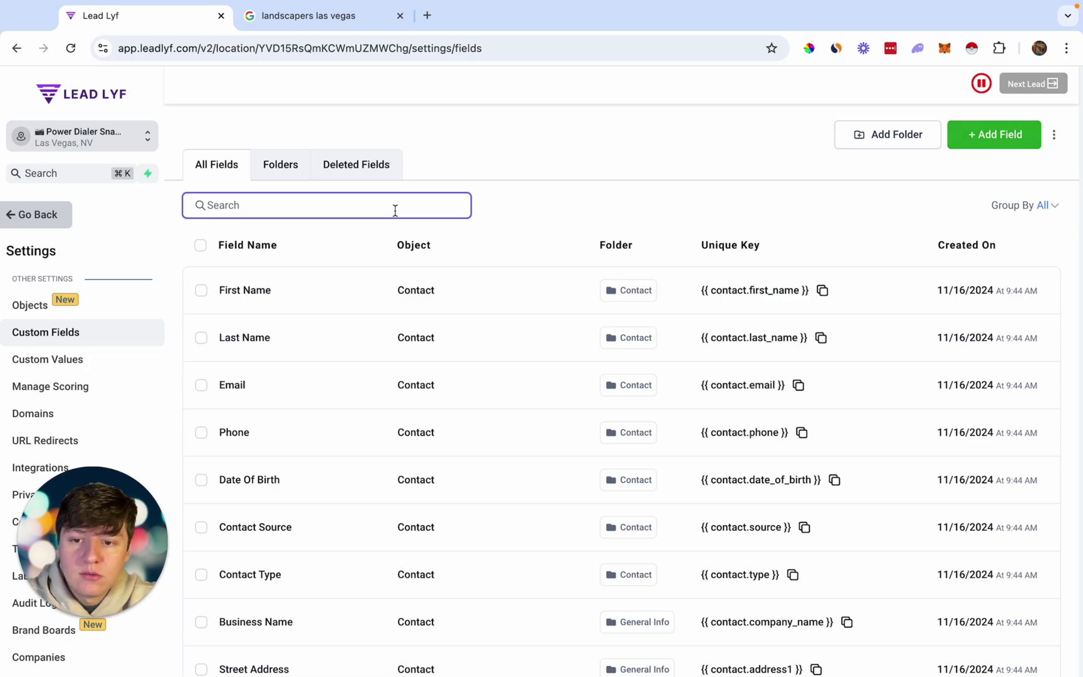
pyautogui.write('cold')
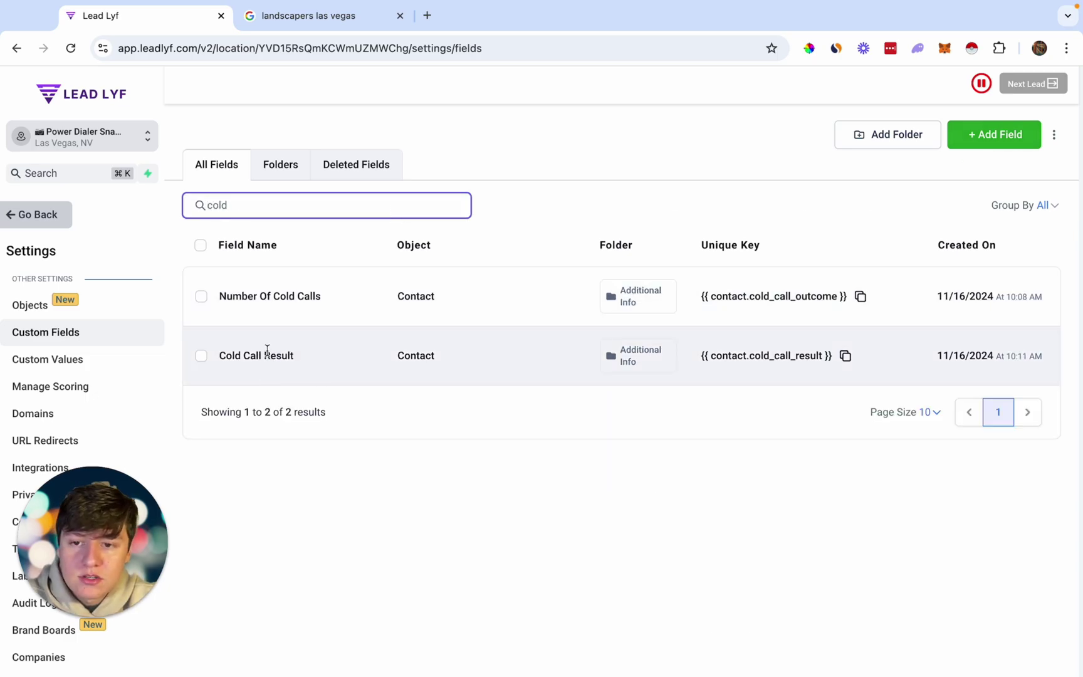